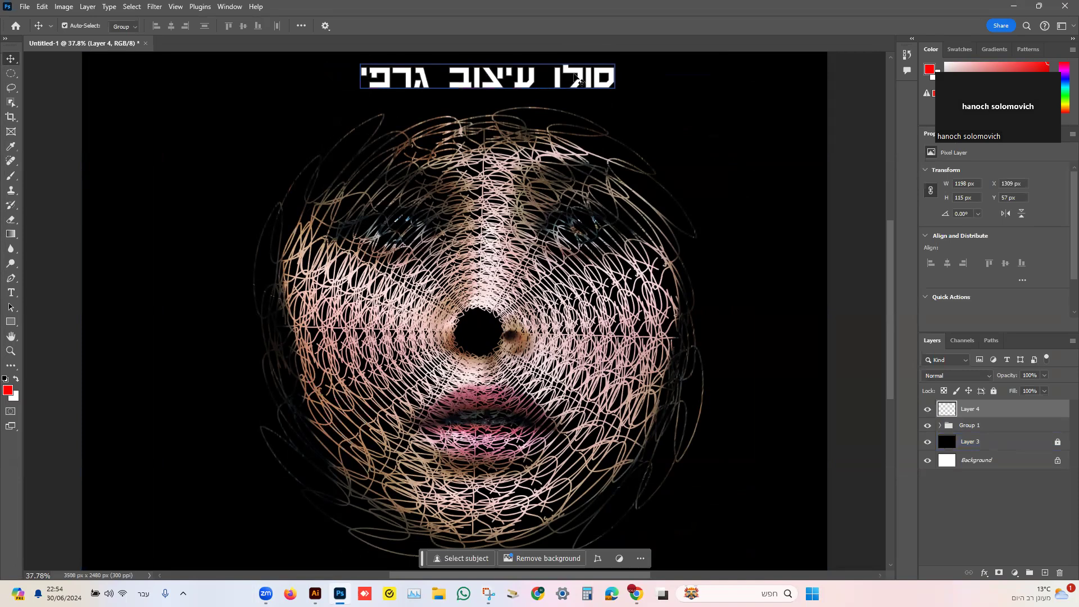
Step: Hide the contextual task bar and the interface panels so the face artwork fills the workspace
{"action": "left_click", "coordinate": [641, 558]}
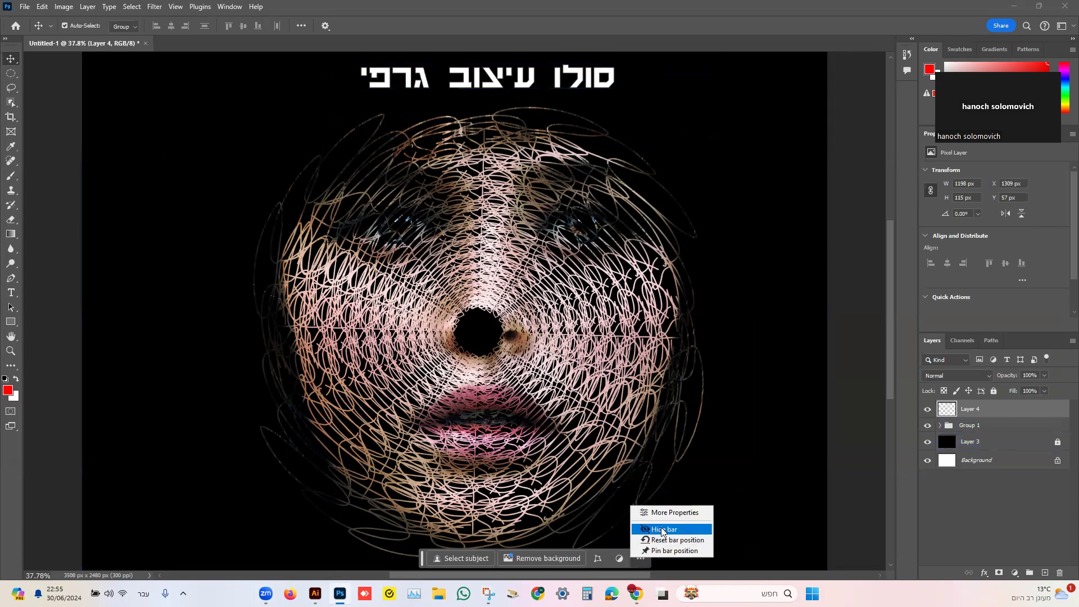
{"action": "left_click", "coordinate": [663, 529]}
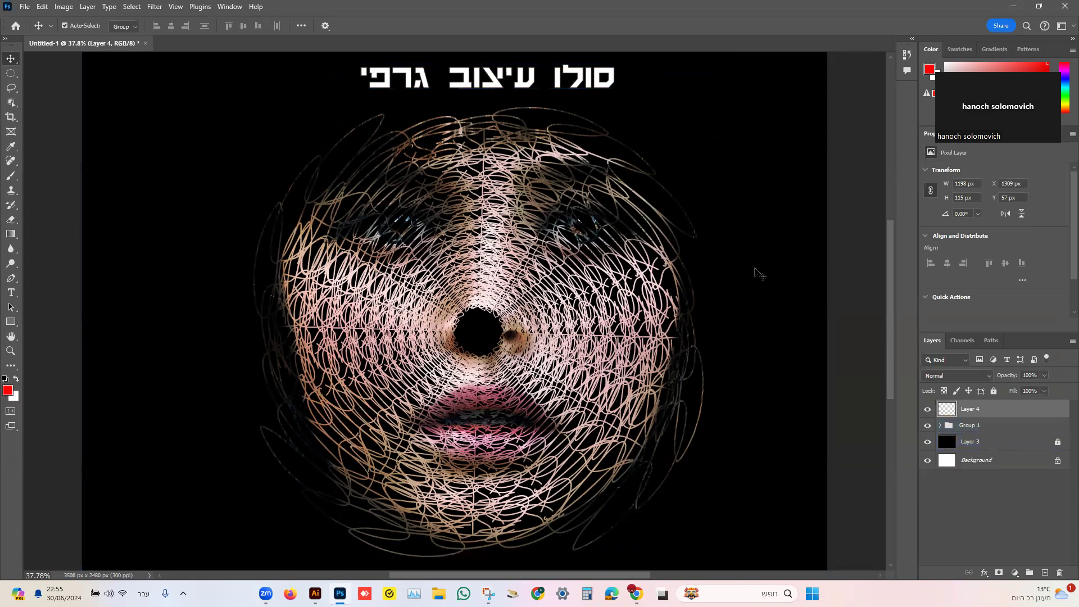
{"action": "key", "text": "Tab"}
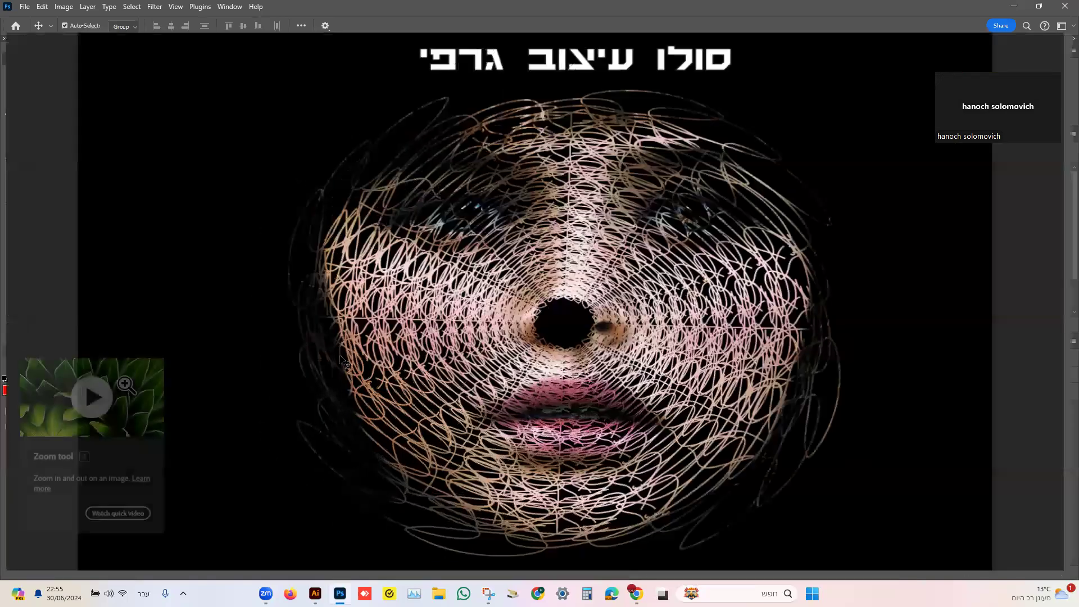
{"action": "key", "text": "f"}
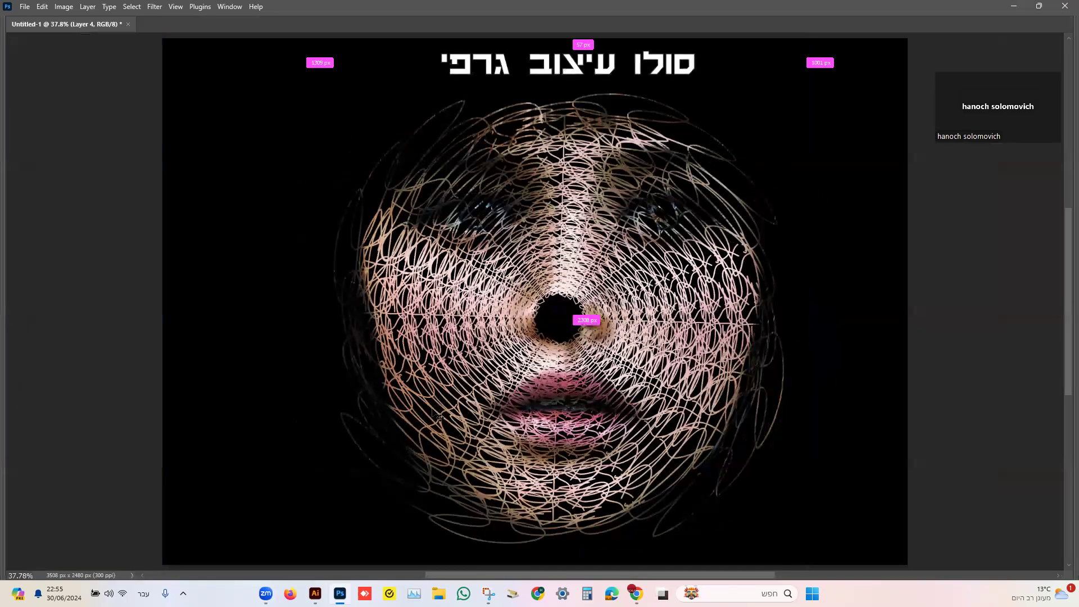
Step: Examine the swirling line pattern that makes up the face up close
{"action": "key", "text": "ctrl+plus"}
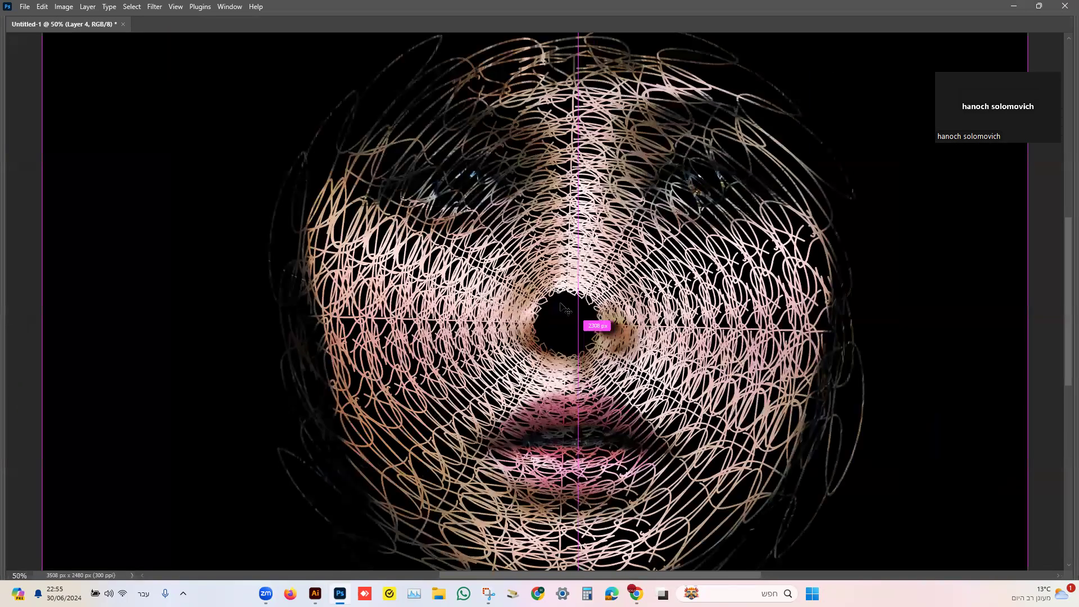
{"action": "key", "text": "ctrl+plus"}
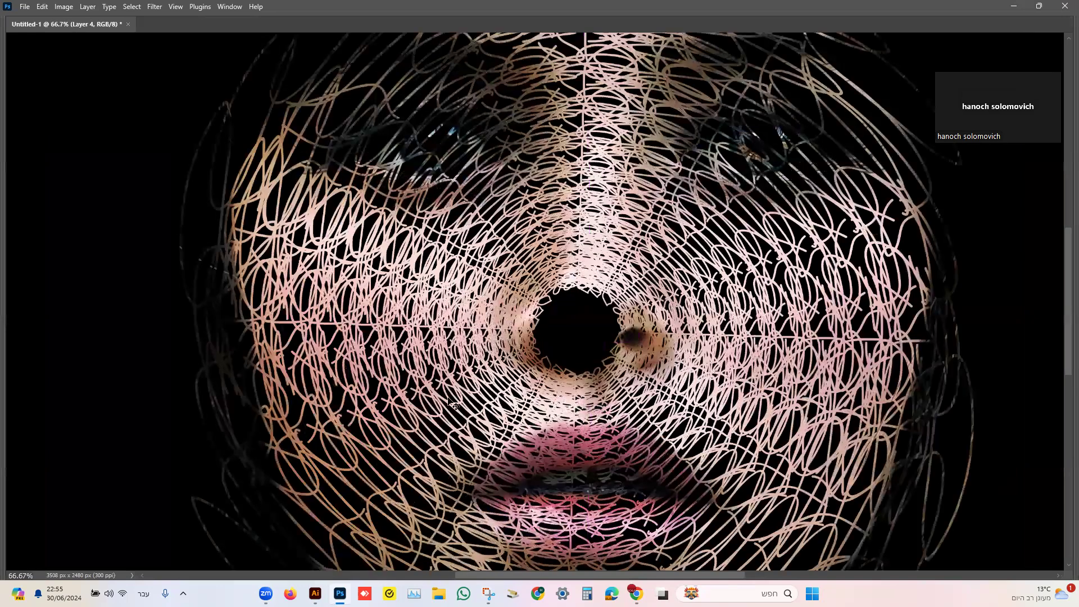
{"action": "scroll", "coordinate": [596, 422], "scroll_direction": "down", "scroll_amount": 1}
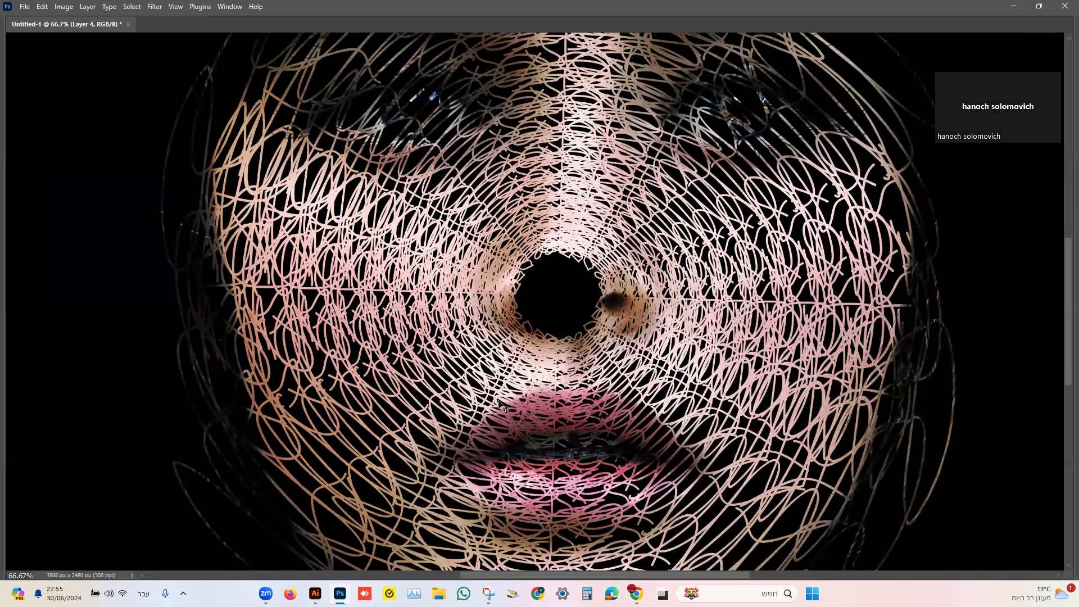
{"action": "key", "text": "shift+Right"}
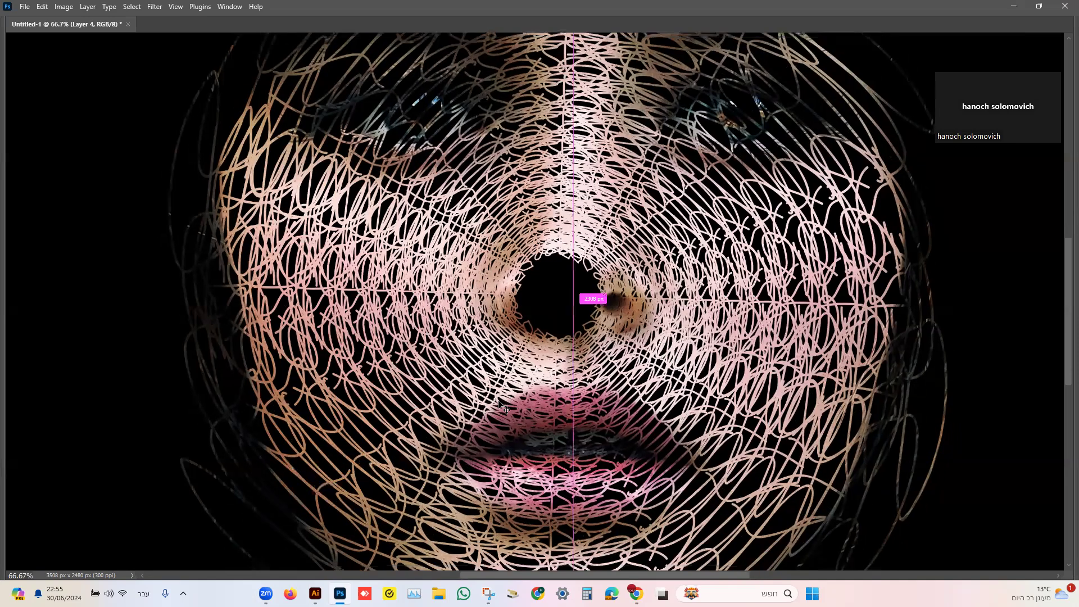
{"action": "key", "text": "ctrl+minus"}
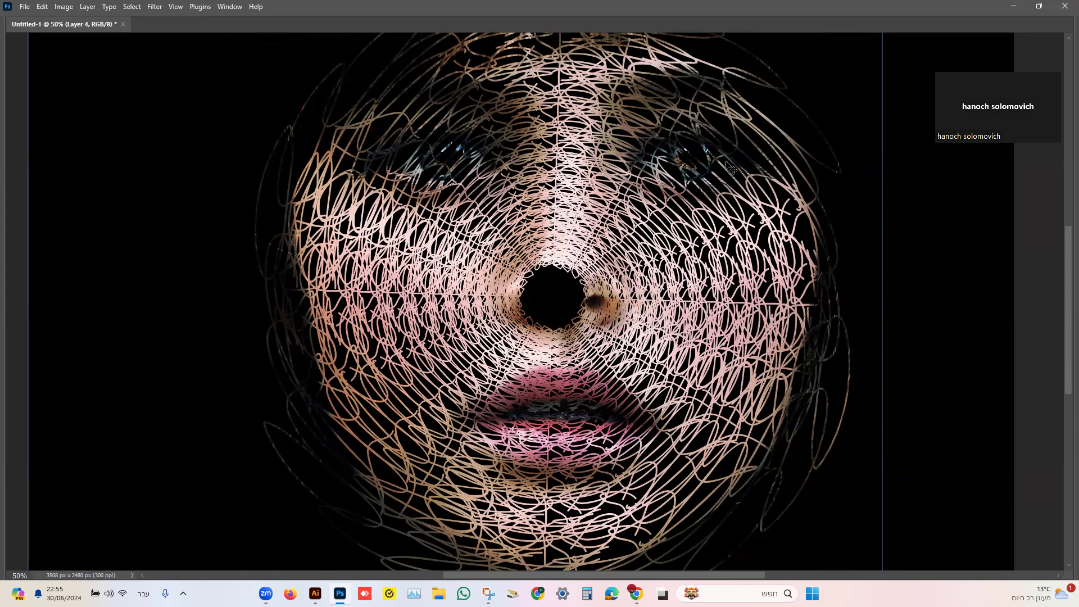
Step: Switch to Illustrator and delete the circular looped line pattern from the dark artboard of Untitled-2
{"action": "mouse_move", "coordinate": [314, 591]}
{"action": "left_click", "coordinate": [317, 541]}
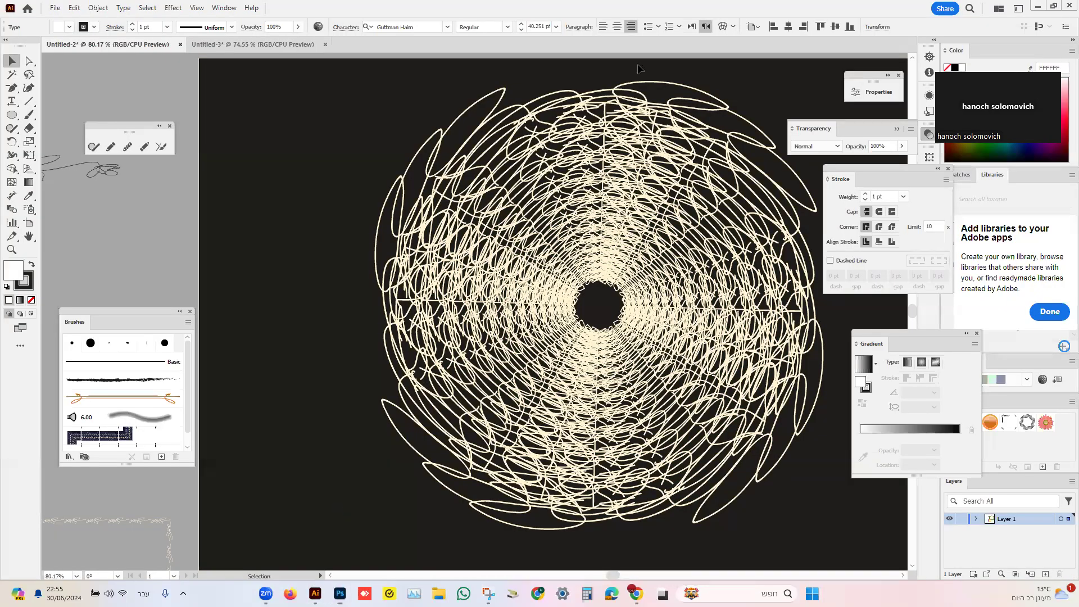
{"action": "scroll", "coordinate": [605, 239], "scroll_direction": "right", "scroll_amount": 3}
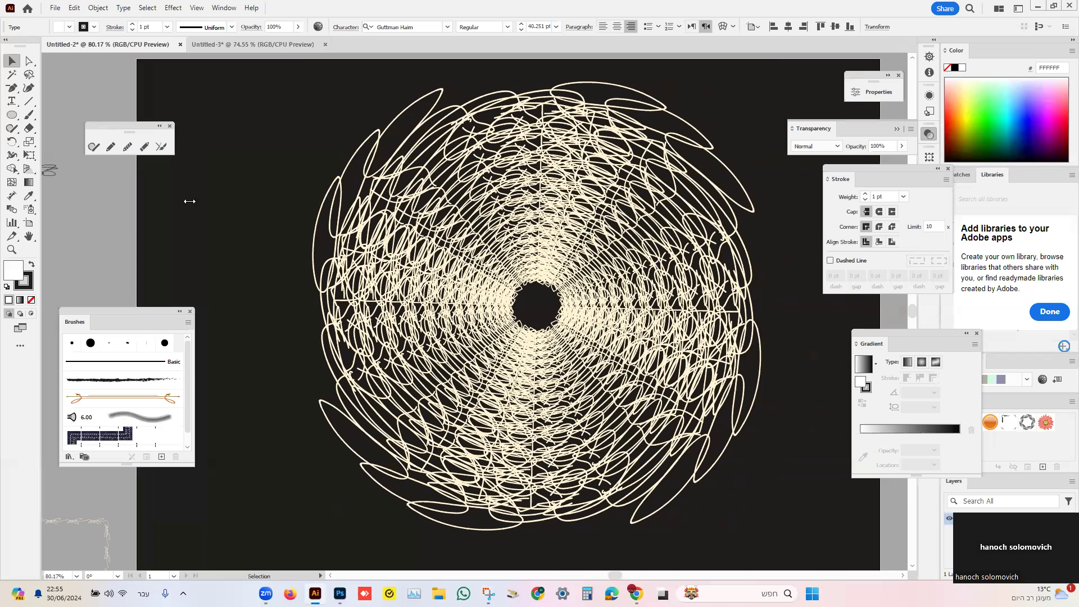
{"action": "left_click_drag", "start_coordinate": [189, 201], "coordinate": [305, 210]}
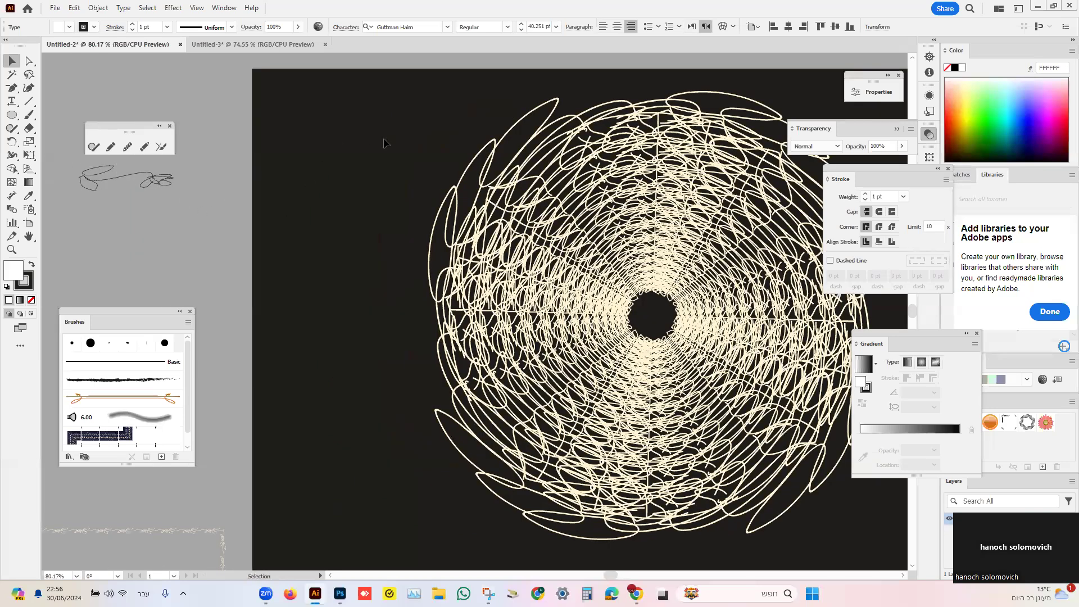
{"action": "mouse_move", "coordinate": [402, 120]}
{"action": "left_mouse_down"}
{"action": "mouse_move", "coordinate": [519, 270]}
{"action": "mouse_move", "coordinate": [734, 456]}
{"action": "left_mouse_up"}
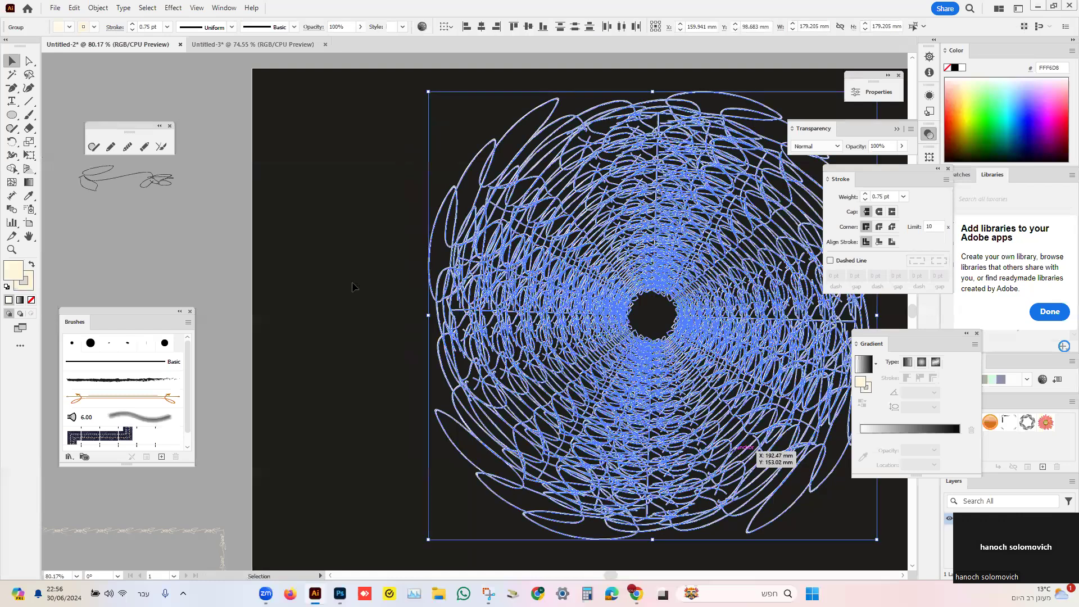
{"action": "key", "text": "Delete"}
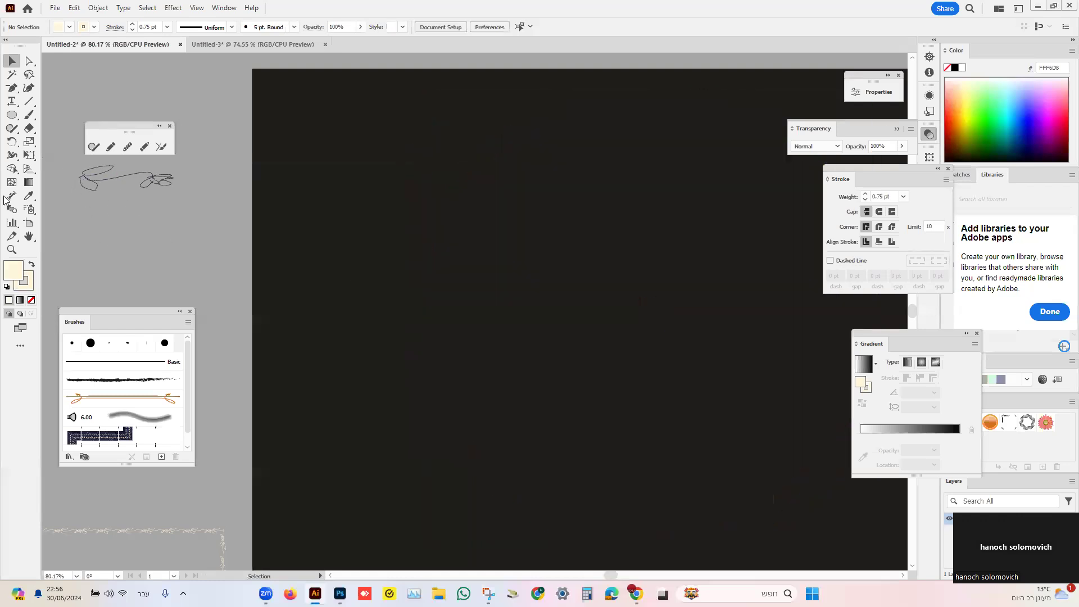
Step: With no fill and a cream stroke, paint a flower with a curved stem, two leaves and five petals using the Paintbrush
{"action": "left_click", "coordinate": [31, 300]}
{"action": "left_click", "coordinate": [29, 115]}
{"action": "mouse_move", "coordinate": [487, 196]}
{"action": "left_mouse_down"}
{"action": "mouse_move", "coordinate": [483, 318]}
{"action": "mouse_move", "coordinate": [492, 314]}
{"action": "mouse_move", "coordinate": [481, 323]}
{"action": "mouse_move", "coordinate": [553, 303]}
{"action": "mouse_move", "coordinate": [503, 329]}
{"action": "mouse_move", "coordinate": [481, 327]}
{"action": "mouse_move", "coordinate": [460, 319]}
{"action": "mouse_move", "coordinate": [453, 272]}
{"action": "mouse_move", "coordinate": [476, 295]}
{"action": "mouse_move", "coordinate": [480, 325]}
{"action": "left_mouse_up"}
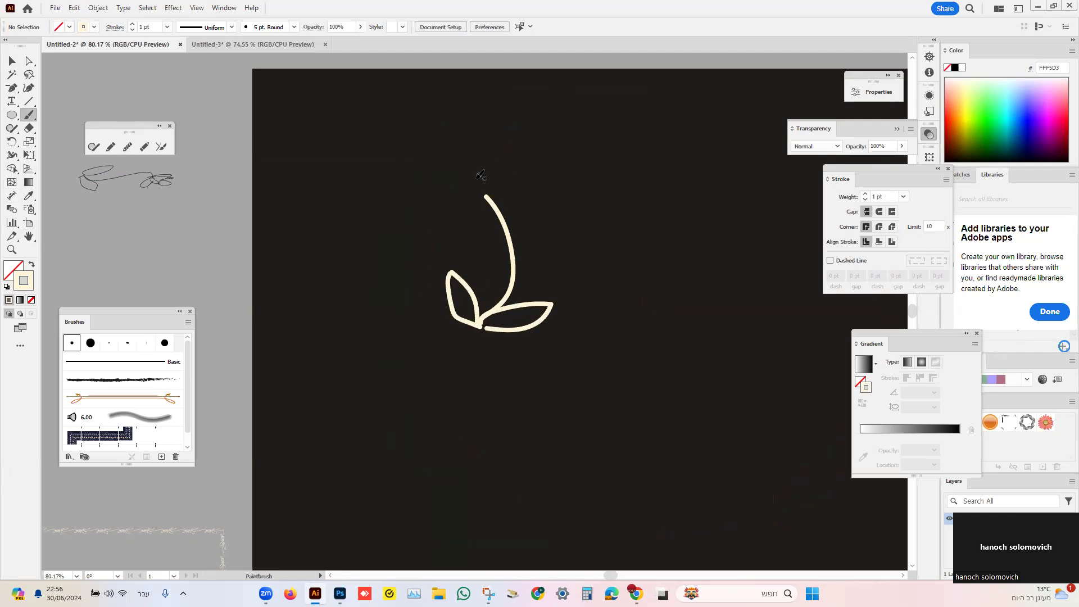
{"action": "mouse_move", "coordinate": [487, 194]}
{"action": "left_mouse_down"}
{"action": "mouse_move", "coordinate": [490, 138]}
{"action": "mouse_move", "coordinate": [513, 177]}
{"action": "mouse_move", "coordinate": [503, 195]}
{"action": "mouse_move", "coordinate": [512, 160]}
{"action": "mouse_move", "coordinate": [488, 188]}
{"action": "mouse_move", "coordinate": [516, 171]}
{"action": "mouse_move", "coordinate": [539, 183]}
{"action": "mouse_move", "coordinate": [485, 198]}
{"action": "mouse_move", "coordinate": [466, 149]}
{"action": "mouse_move", "coordinate": [472, 204]}
{"action": "mouse_move", "coordinate": [495, 207]}
{"action": "mouse_move", "coordinate": [458, 210]}
{"action": "mouse_move", "coordinate": [487, 216]}
{"action": "mouse_move", "coordinate": [494, 200]}
{"action": "mouse_move", "coordinate": [506, 225]}
{"action": "mouse_move", "coordinate": [503, 195]}
{"action": "left_mouse_up"}
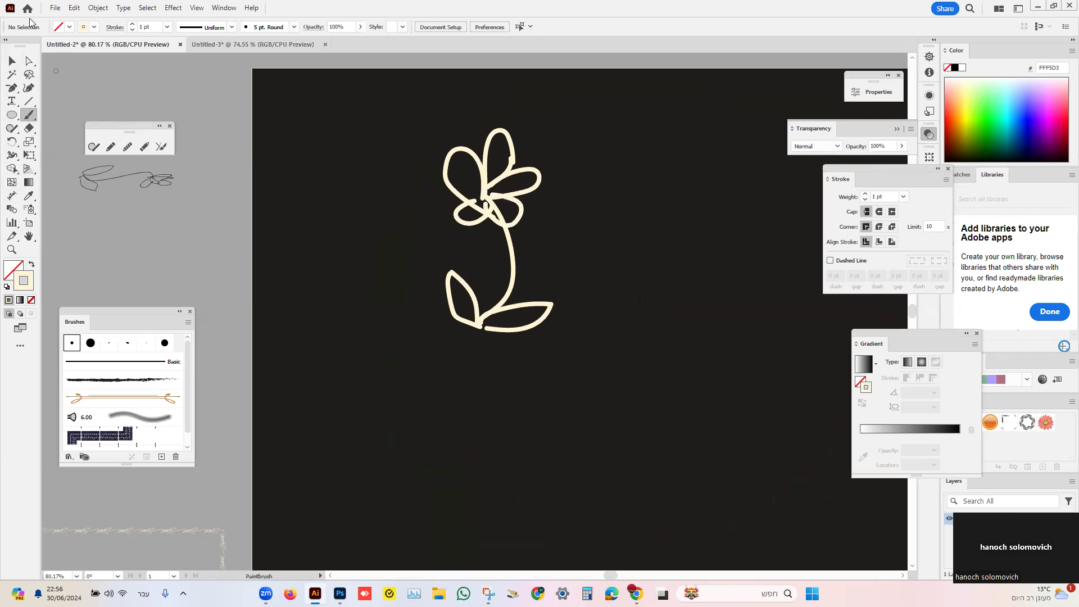
Step: Thin the whole flower's stroke to 0.25 pt and lay it horizontally as a small motif about 44 mm wide and 11 mm high
{"action": "left_click", "coordinate": [11, 61]}
{"action": "left_click_drag", "start_coordinate": [376, 116], "coordinate": [630, 391]}
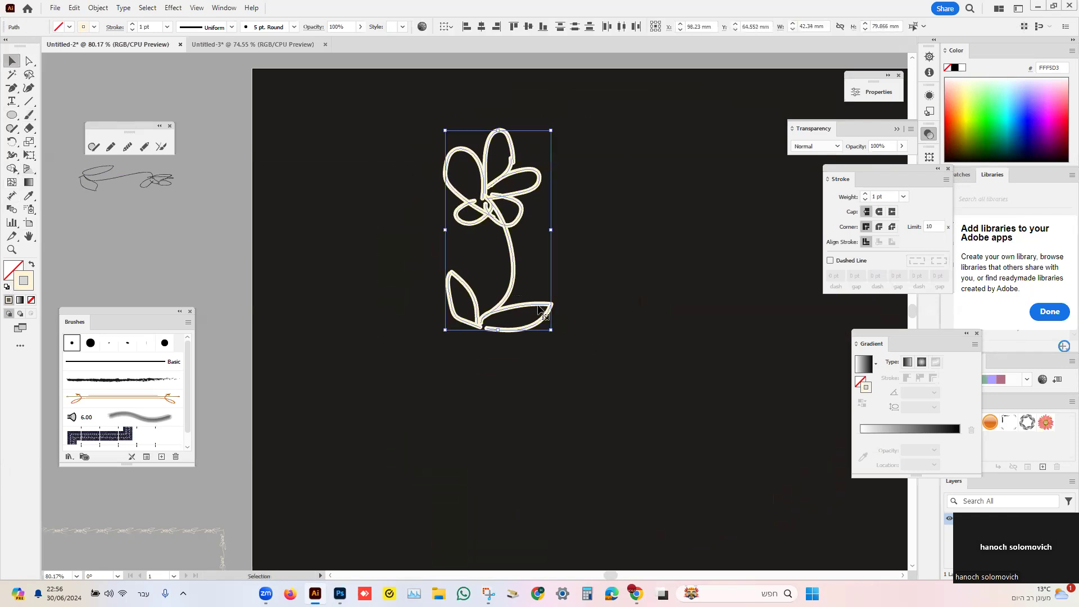
{"action": "left_click", "coordinate": [167, 27]}
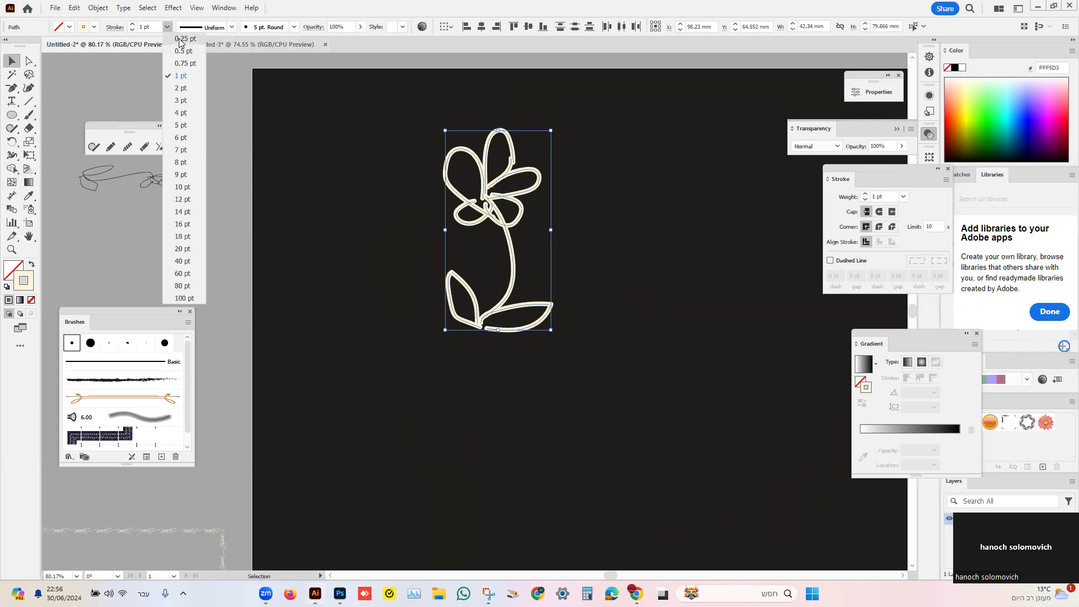
{"action": "left_click", "coordinate": [180, 38]}
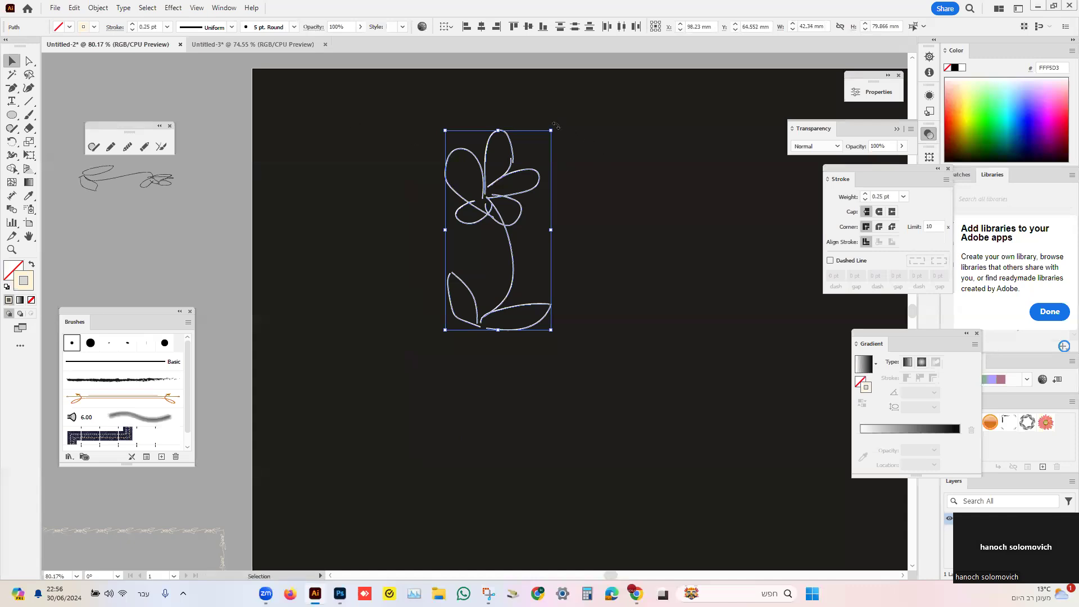
{"action": "left_click_drag", "start_coordinate": [555, 125], "coordinate": [556, 306]}
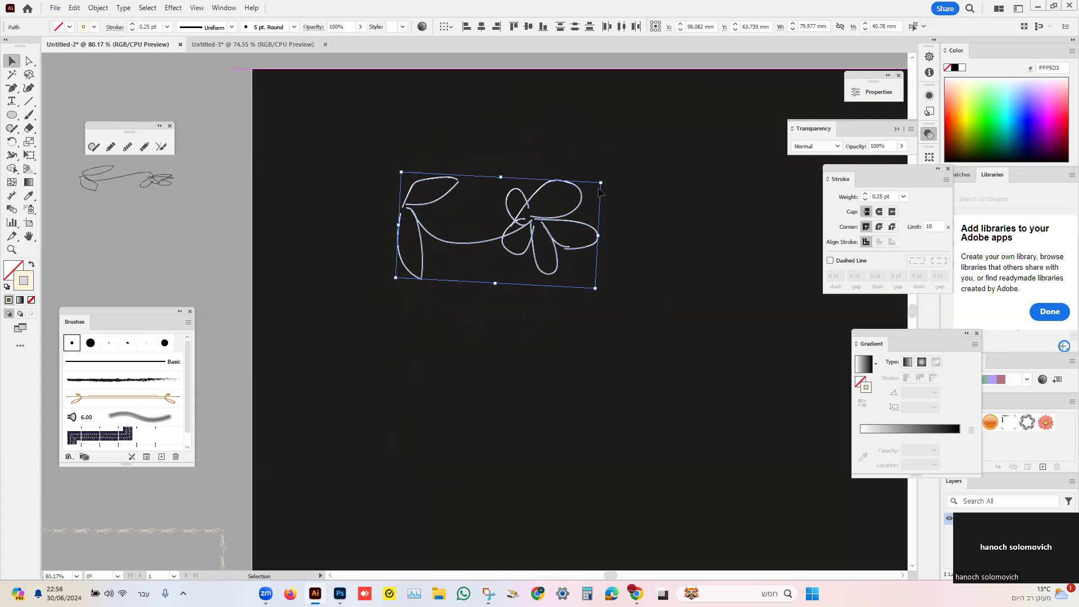
{"action": "left_click_drag", "start_coordinate": [600, 186], "coordinate": [454, 215]}
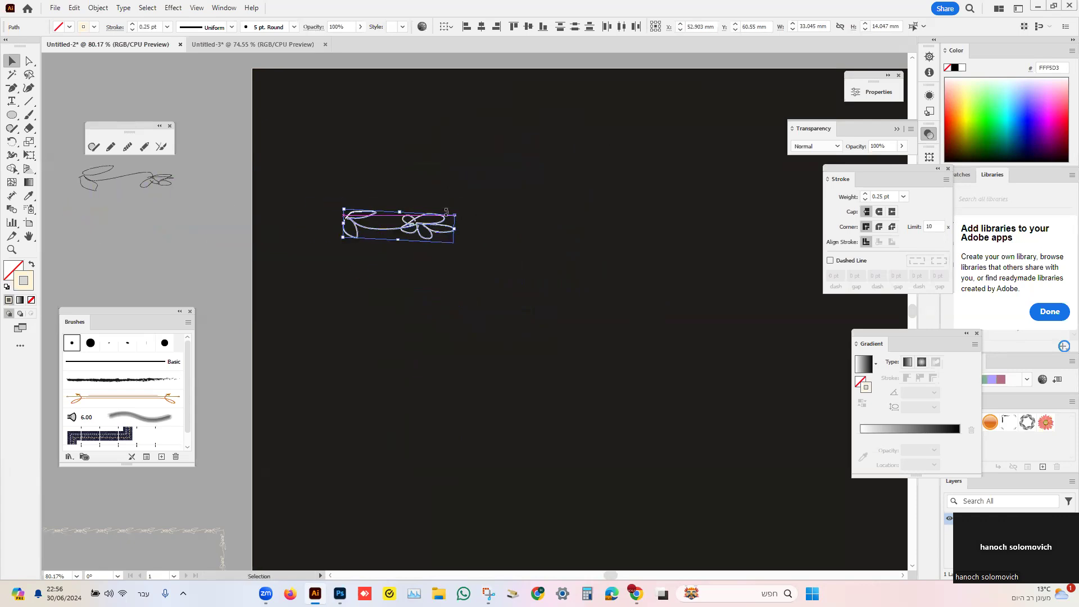
Step: Set the flower's stroke weight to 0.05 pt and shrink the motif to about 40 mm wide and 10 mm high
{"action": "left_click", "coordinate": [146, 26]}
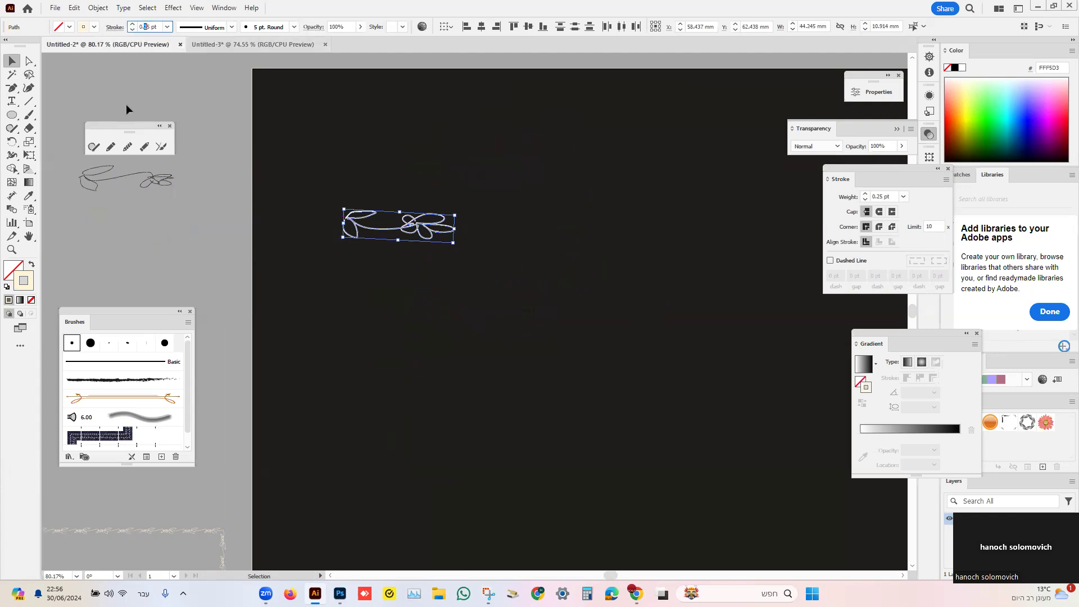
{"action": "key", "text": "Delete"}
{"action": "type", "text": "0"}
{"action": "key", "text": "Return"}
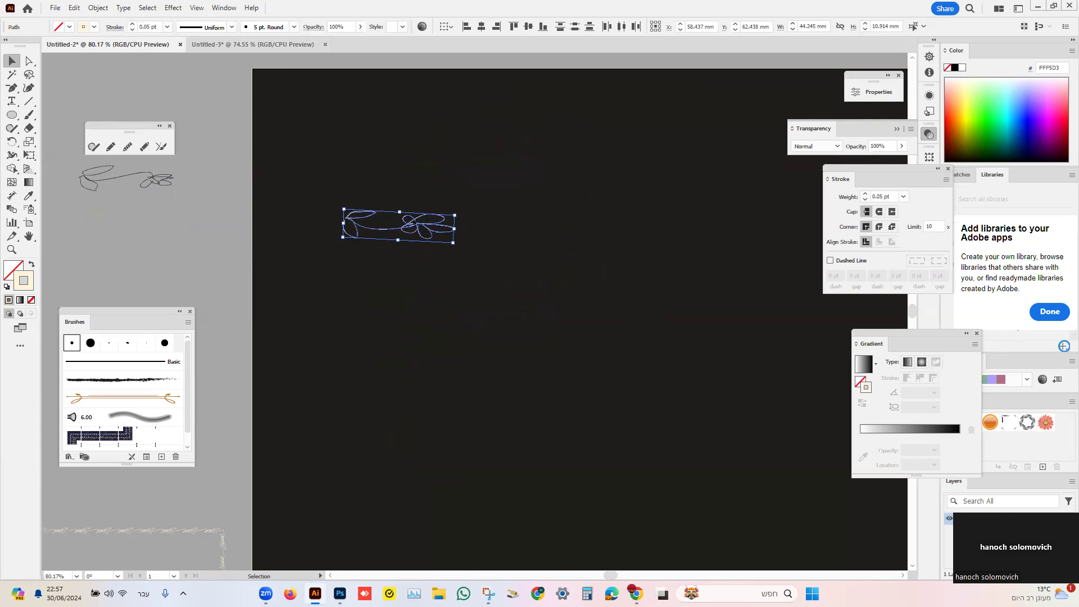
{"action": "left_click_drag", "start_coordinate": [301, 176], "coordinate": [484, 269]}
{"action": "left_click_drag", "start_coordinate": [461, 225], "coordinate": [443, 216]}
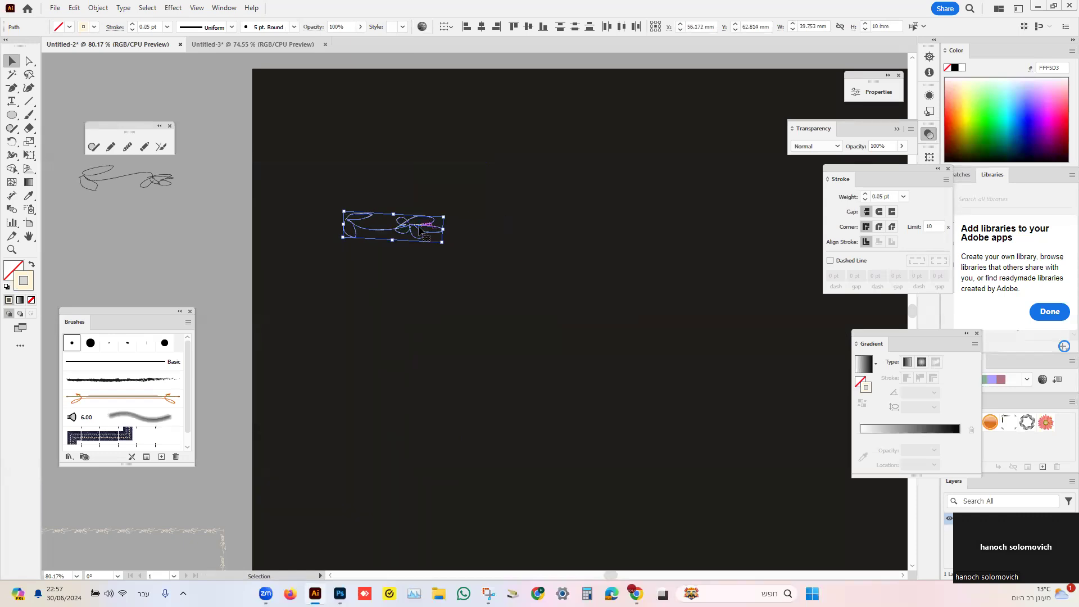
Step: Create a new pattern brush from the flower motif, with its colorization method set to Tints
{"action": "mouse_move", "coordinate": [419, 230]}
{"action": "left_mouse_down"}
{"action": "mouse_move", "coordinate": [318, 249]}
{"action": "mouse_move", "coordinate": [134, 370]}
{"action": "mouse_move", "coordinate": [137, 421]}
{"action": "left_mouse_up"}
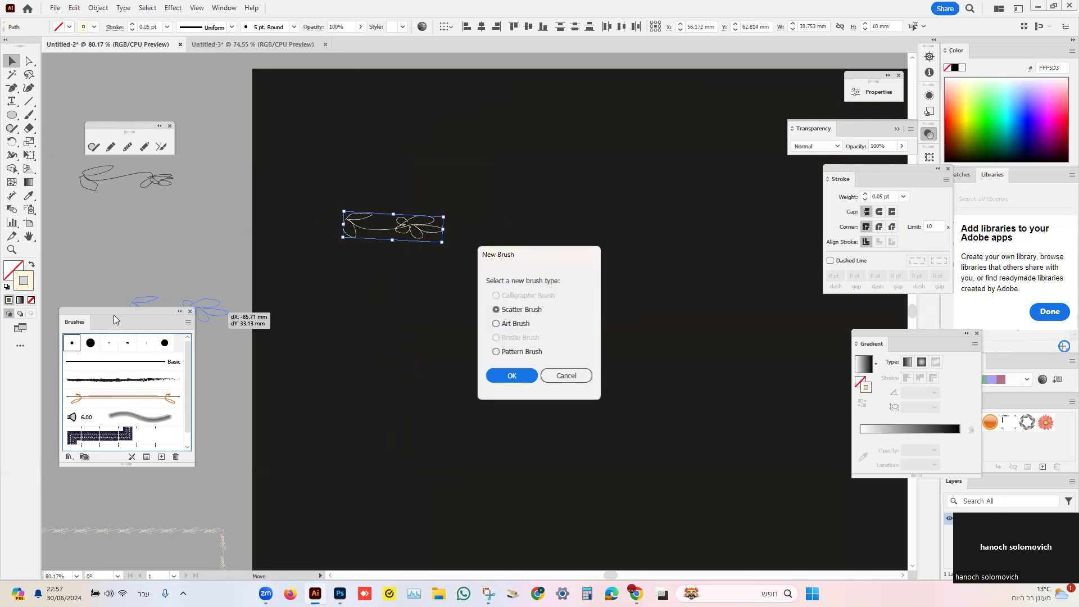
{"action": "left_click", "coordinate": [510, 353]}
{"action": "left_click", "coordinate": [506, 378]}
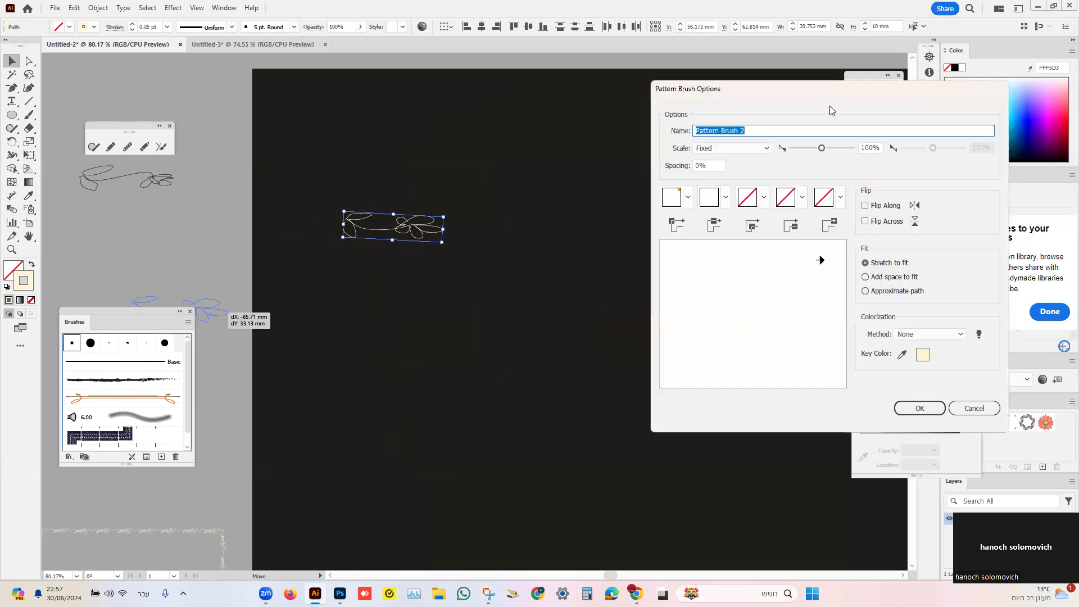
{"action": "left_click_drag", "start_coordinate": [823, 94], "coordinate": [704, 125]}
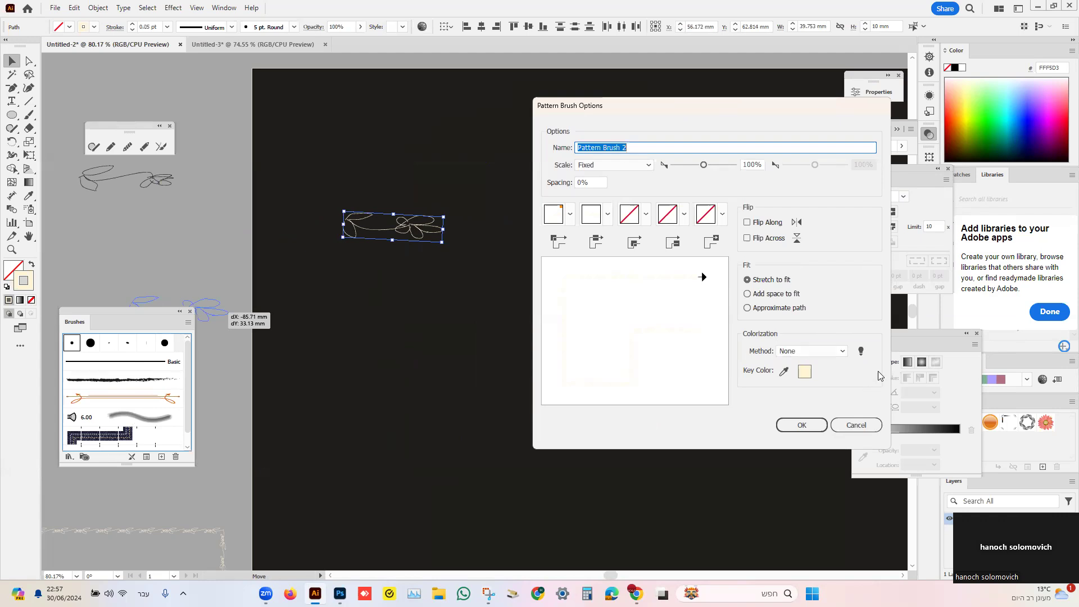
{"action": "left_click", "coordinate": [815, 354]}
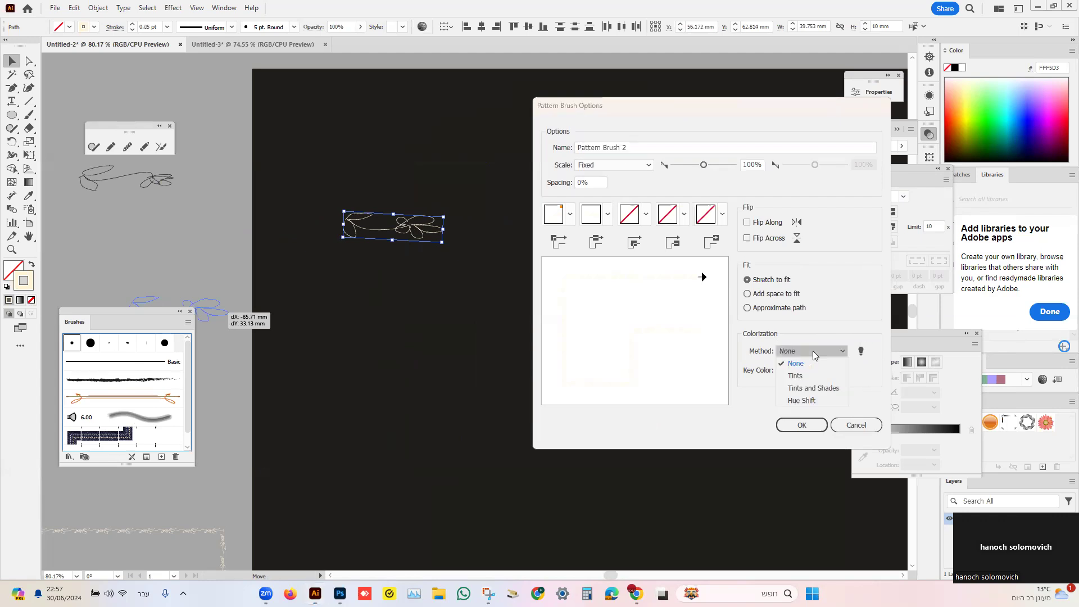
{"action": "left_click", "coordinate": [795, 376]}
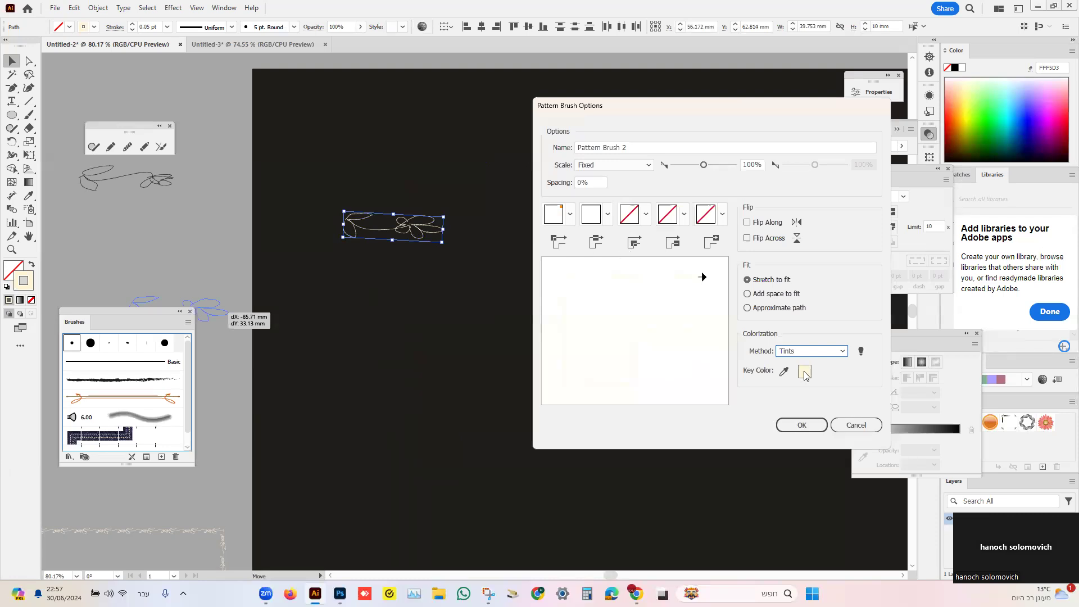
{"action": "left_click", "coordinate": [785, 372]}
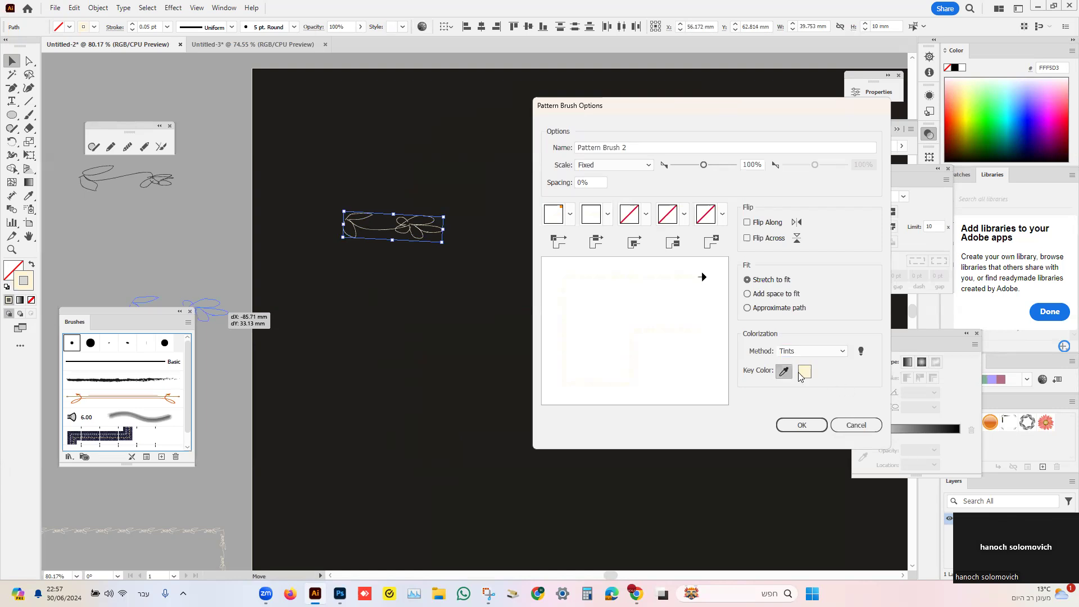
{"action": "left_click", "coordinate": [805, 378]}
{"action": "left_click", "coordinate": [802, 426]}
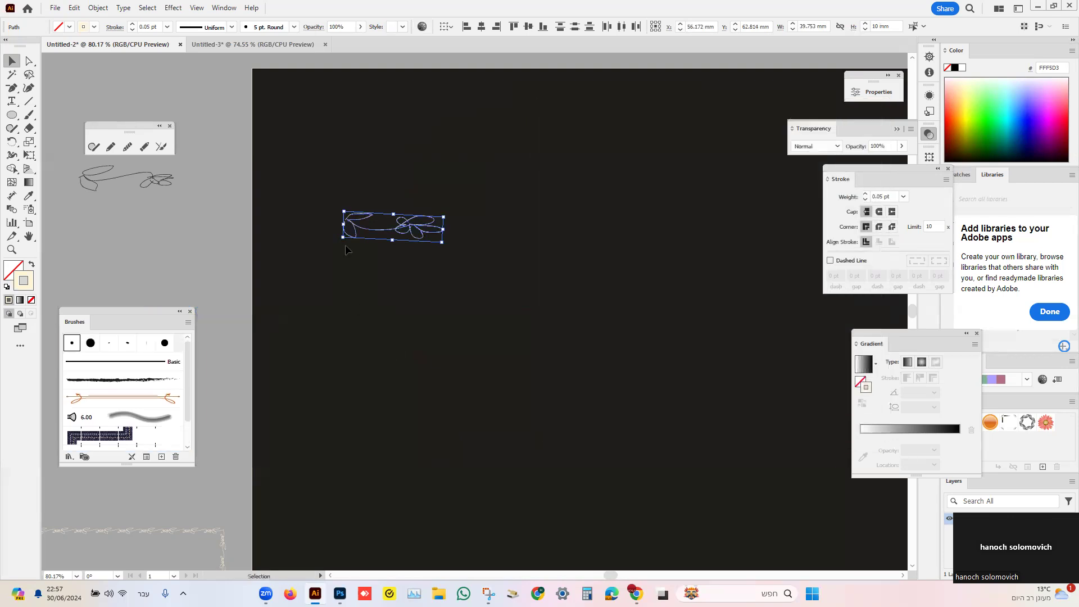
Step: Move the flower motif off the artboard below the older sketch and apply the new, then the earlier floral pattern brush to it
{"action": "left_click_drag", "start_coordinate": [408, 228], "coordinate": [136, 245]}
{"action": "scroll", "coordinate": [125, 410], "scroll_direction": "down", "scroll_amount": 2}
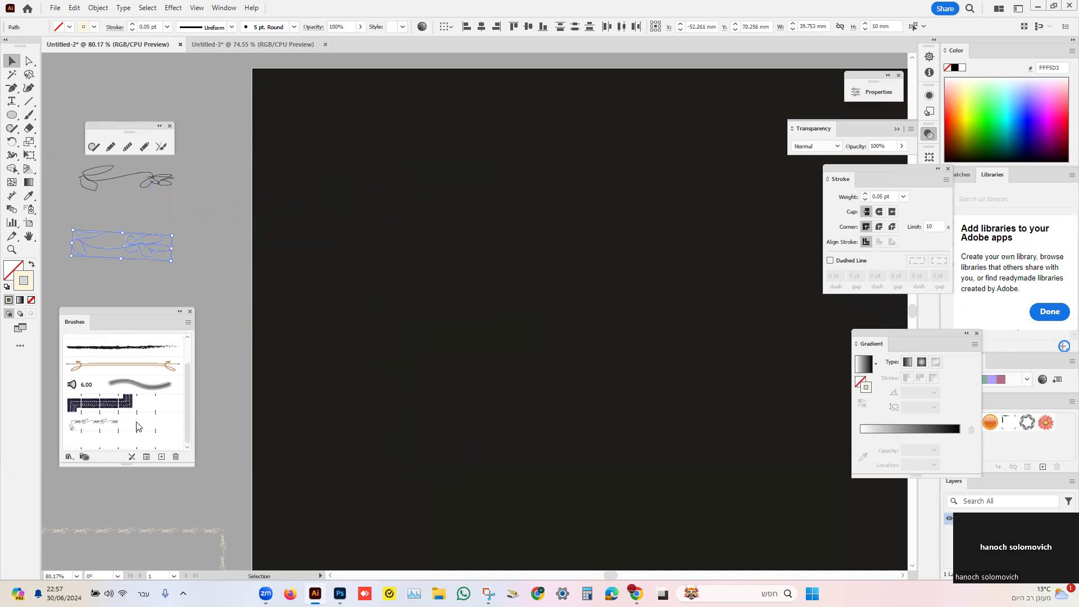
{"action": "left_click", "coordinate": [94, 442]}
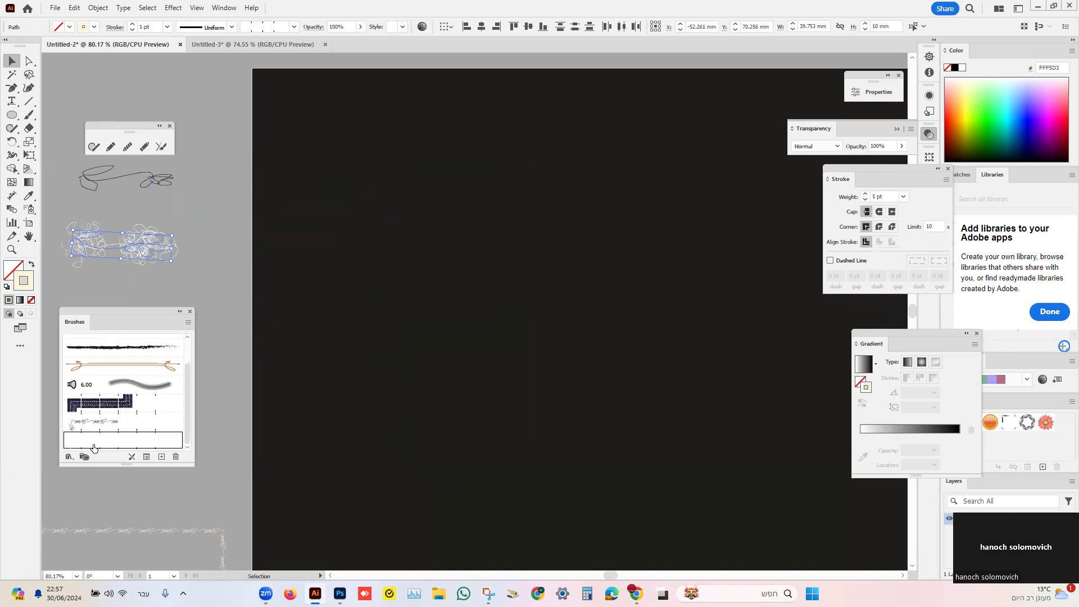
{"action": "left_click", "coordinate": [93, 422]}
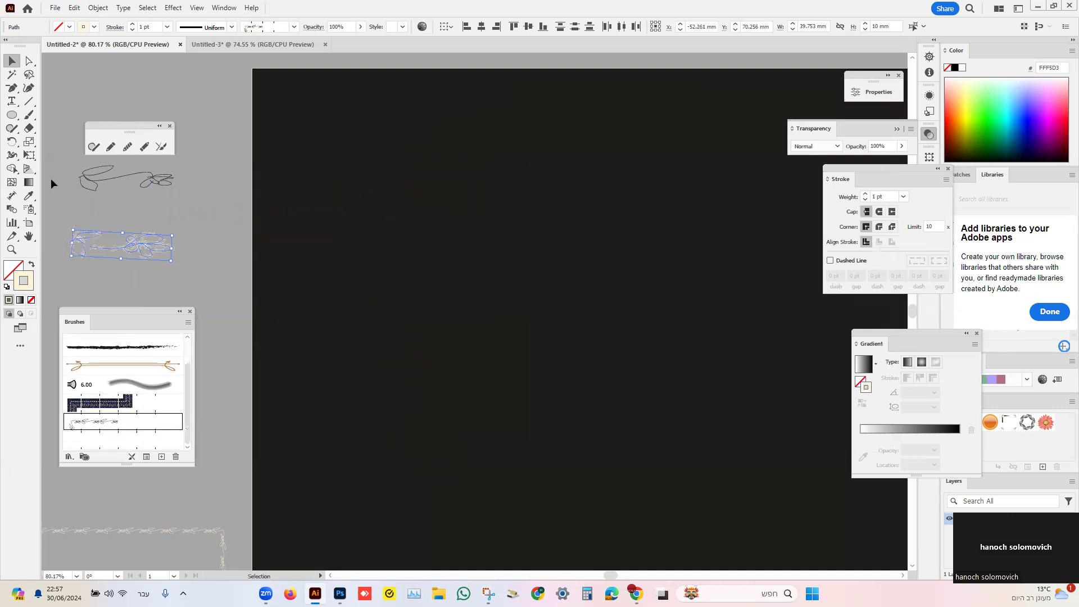
Step: Draw an unfilled ellipse about 113 mm wide and 102 mm high in the middle of the dark artboard
{"action": "left_click", "coordinate": [13, 116]}
{"action": "mouse_move", "coordinate": [411, 166]}
{"action": "left_mouse_down"}
{"action": "mouse_move", "coordinate": [693, 388]}
{"action": "mouse_move", "coordinate": [693, 420]}
{"action": "left_mouse_up"}
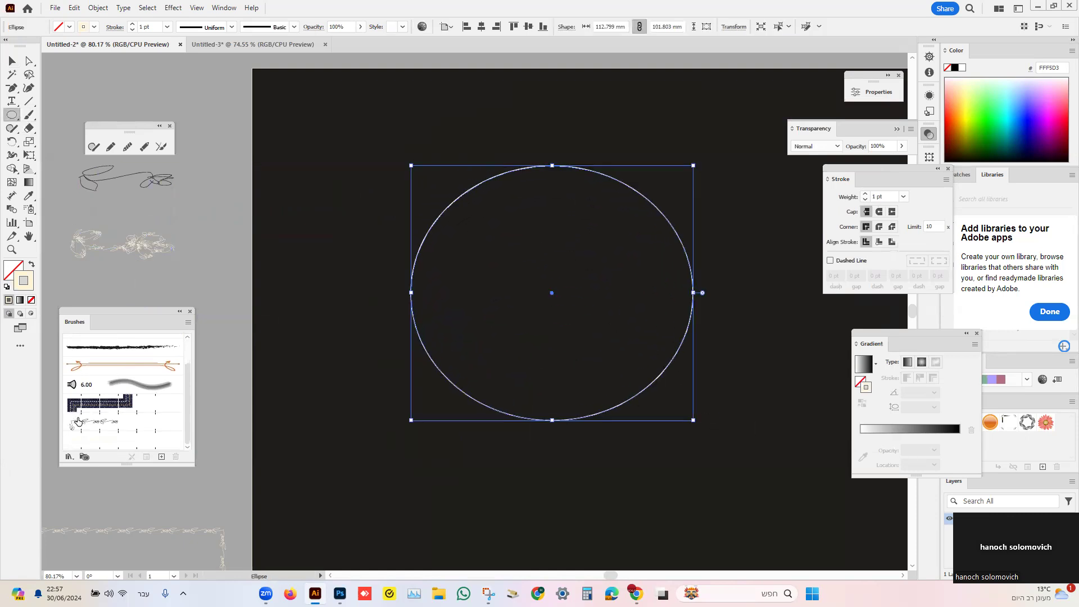
Step: Apply Pattern Brush 1 to the ellipse and inspect the floral outline up close
{"action": "left_click", "coordinate": [98, 423]}
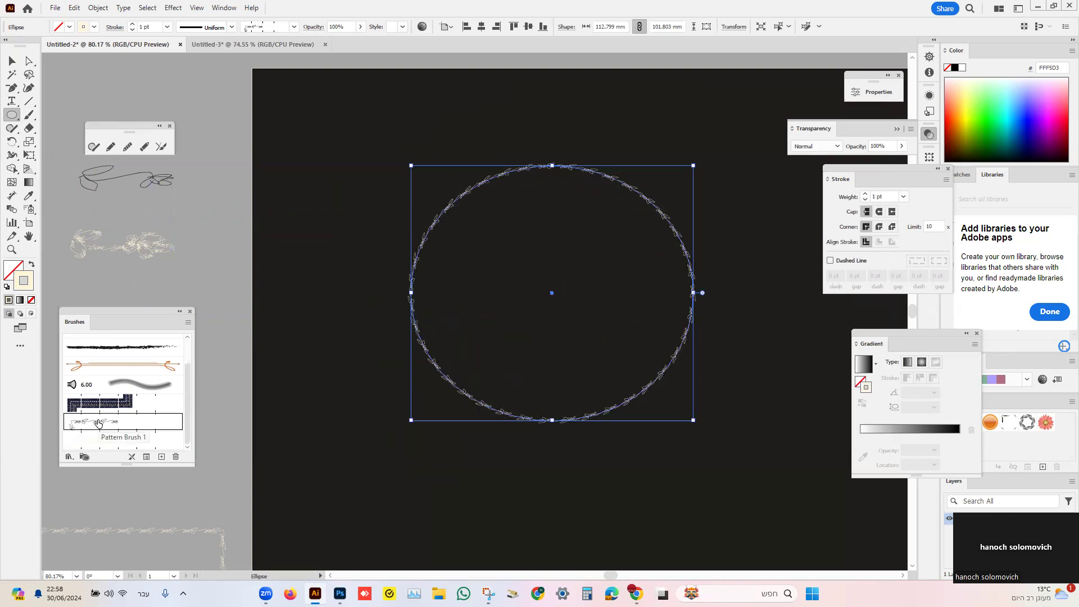
{"action": "left_click", "coordinate": [11, 250]}
{"action": "left_click_drag", "start_coordinate": [559, 265], "coordinate": [424, 386]}
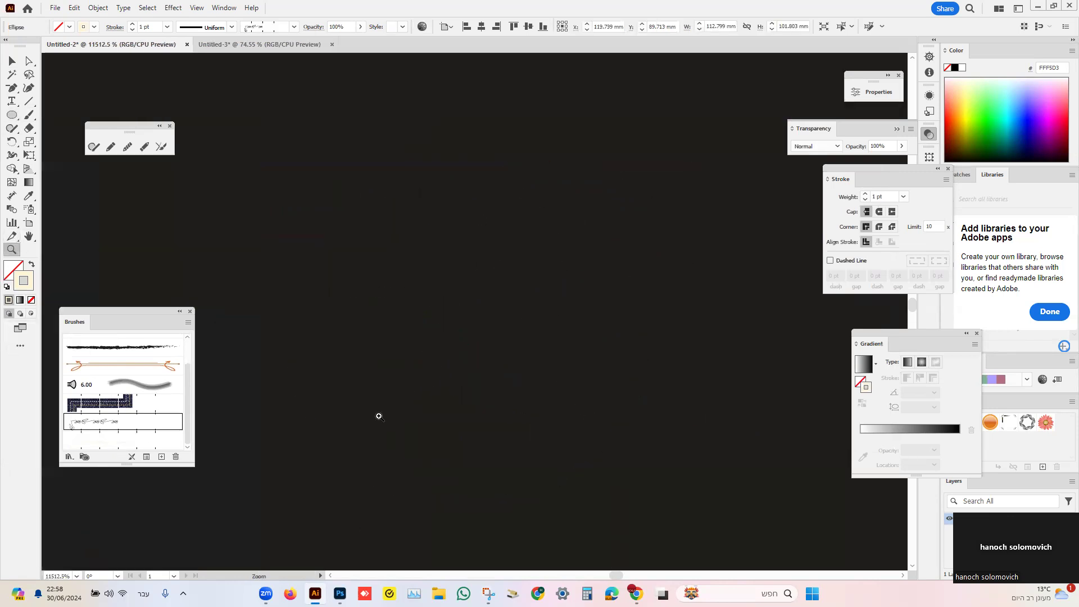
{"action": "key", "text": "ctrl+0"}
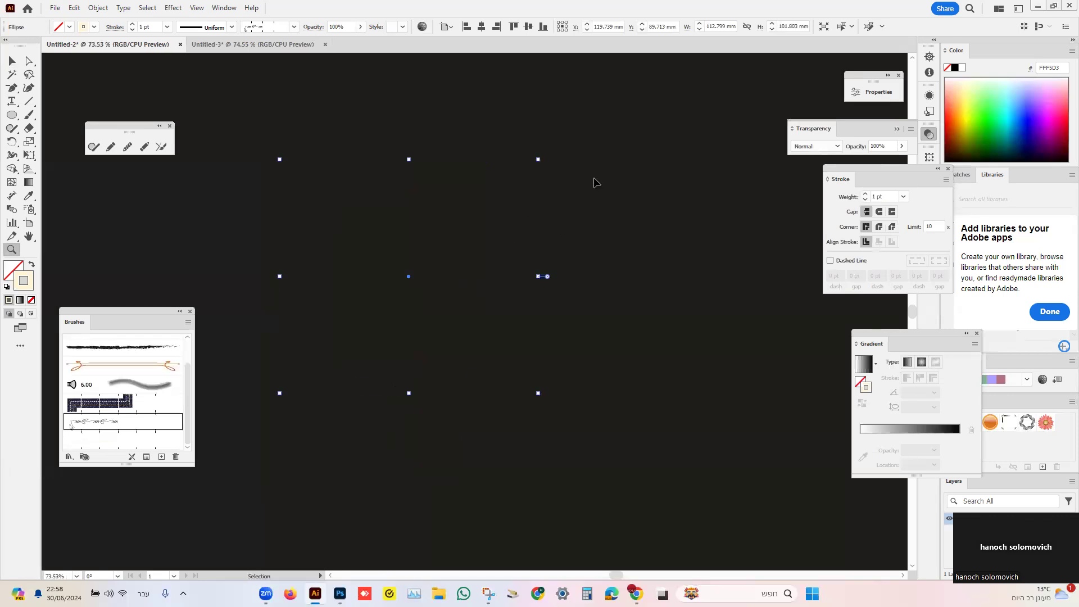
{"action": "left_click", "coordinate": [442, 344]}
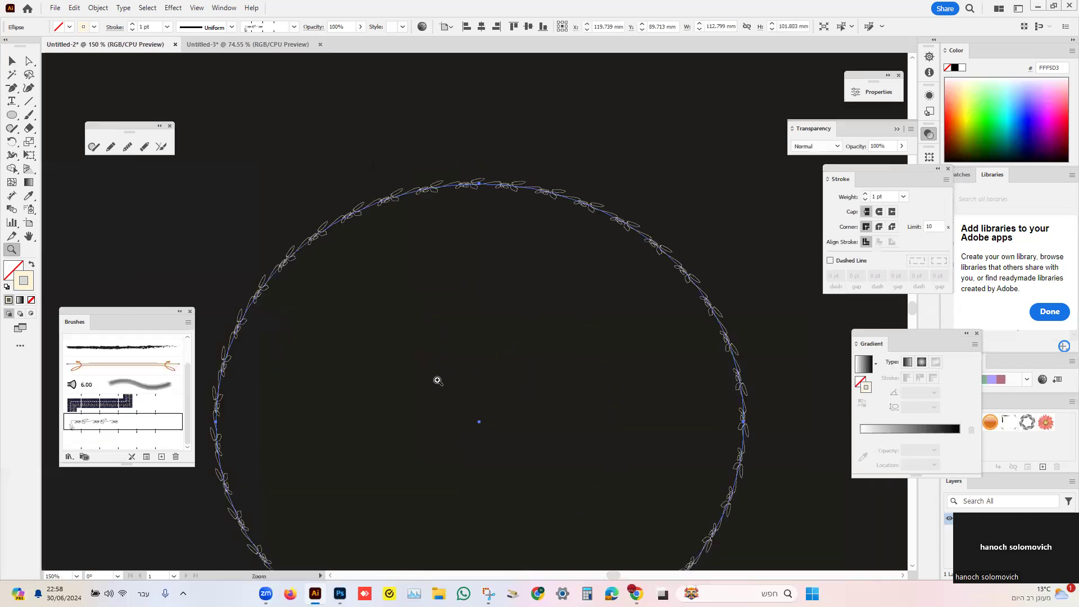
{"action": "left_click", "coordinate": [450, 238]}
{"action": "scroll", "coordinate": [478, 295], "scroll_direction": "down", "scroll_amount": 5}
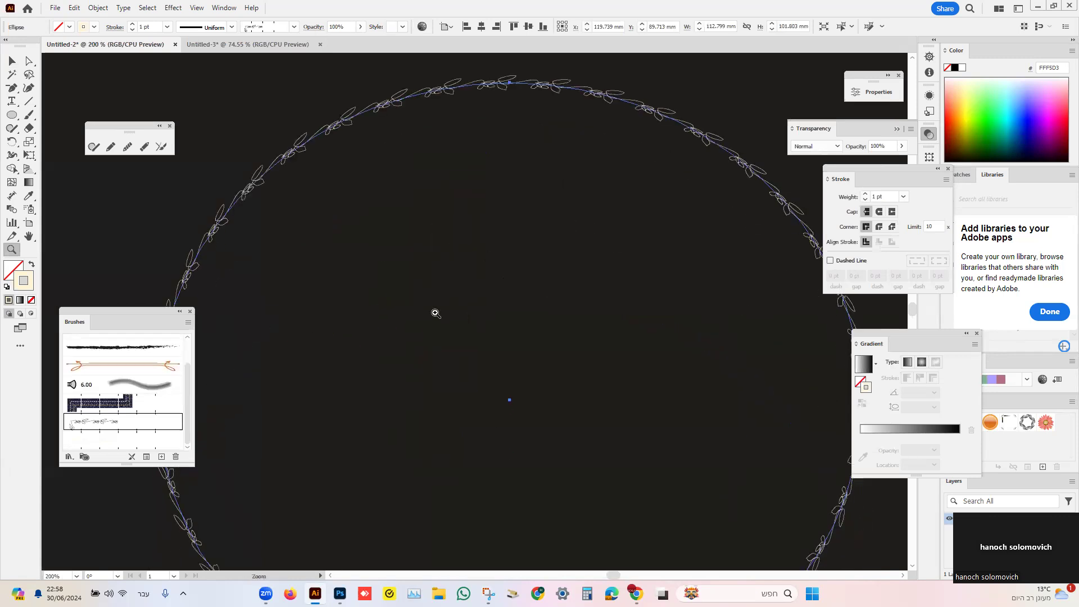
{"action": "double_click", "coordinate": [29, 236]}
{"action": "left_click_drag", "start_coordinate": [371, 359], "coordinate": [376, 297]}
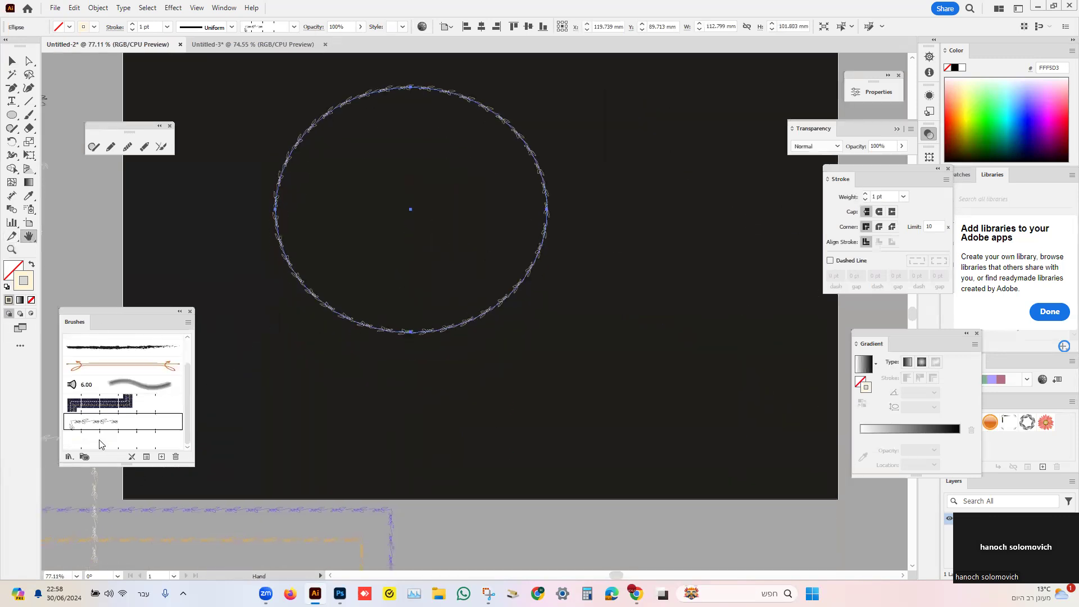
Step: Draw a second ellipse about 105 mm wide and 92 mm high beside the first and apply the newest flower pattern brush to it
{"action": "left_click", "coordinate": [11, 115]}
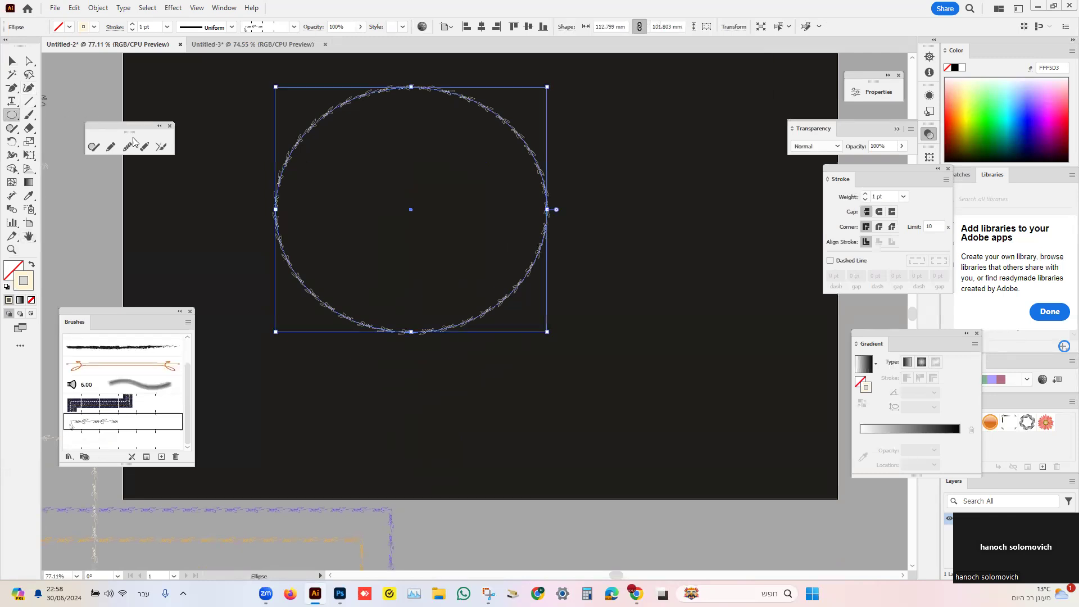
{"action": "left_click_drag", "start_coordinate": [576, 113], "coordinate": [828, 335]}
{"action": "left_click", "coordinate": [123, 441]}
{"action": "left_click_drag", "start_coordinate": [681, 263], "coordinate": [603, 311]}
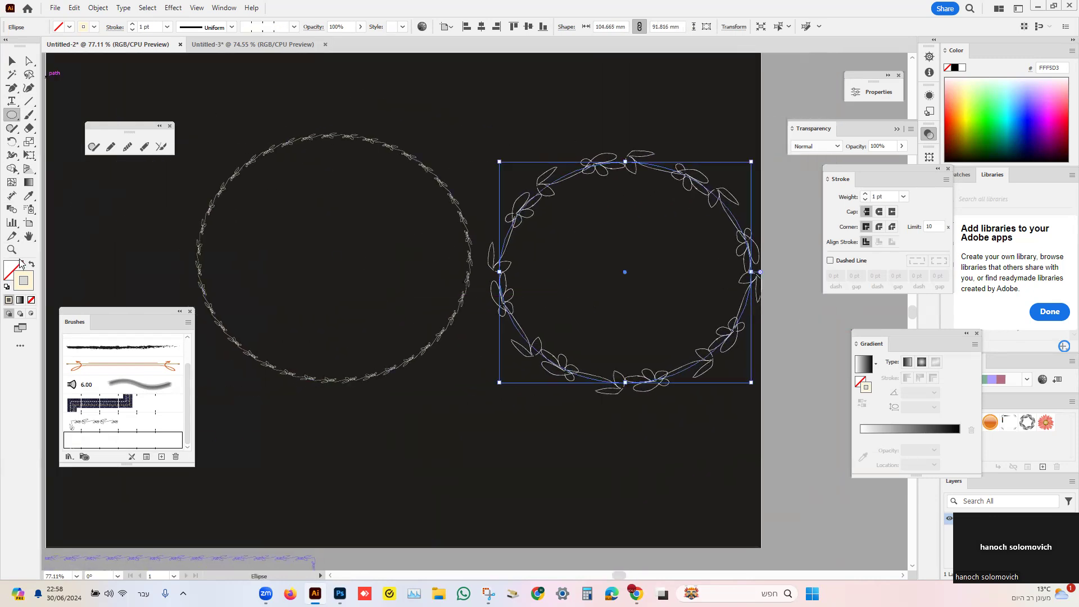
Step: Try a 3 pt stroke weight on the second ellipse, then restore it to 1 pt
{"action": "left_click", "coordinate": [167, 27]}
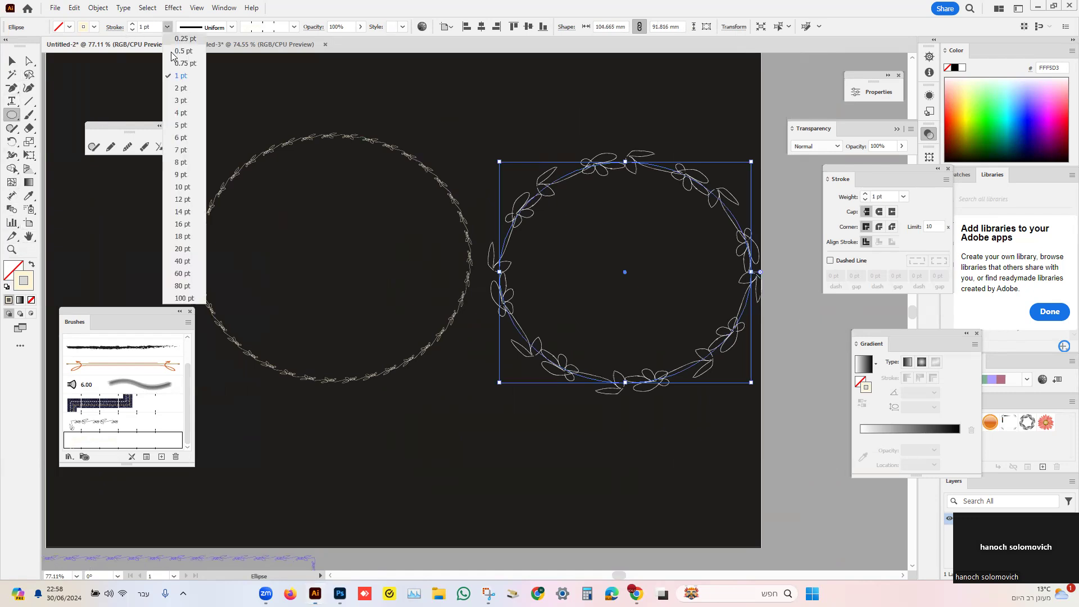
{"action": "left_click", "coordinate": [180, 100]}
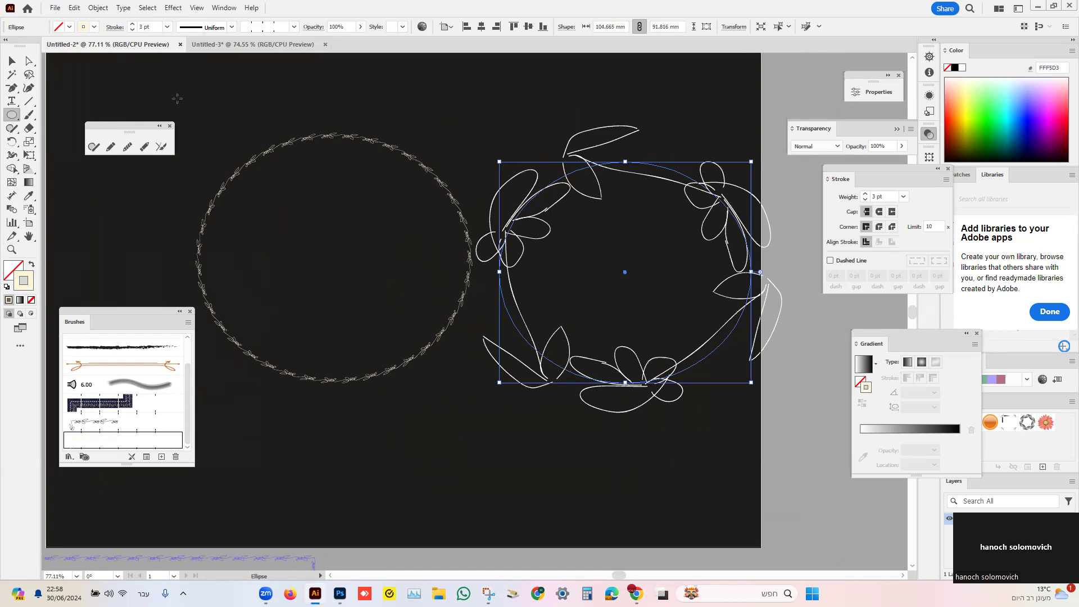
{"action": "left_click", "coordinate": [167, 27]}
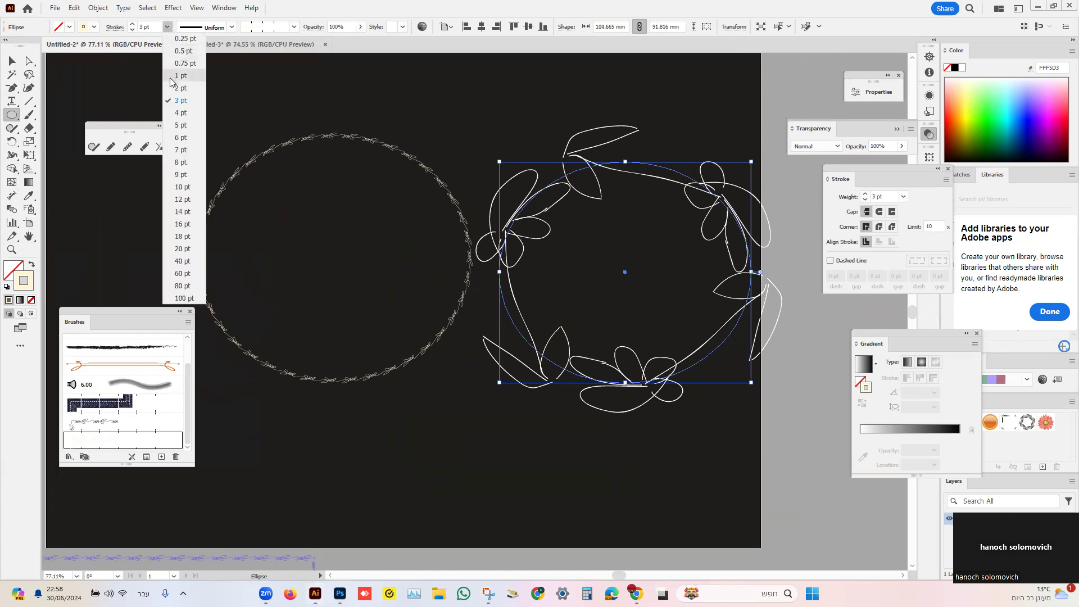
{"action": "left_click", "coordinate": [178, 76]}
Step: Move the first, finely patterned ellipse off the artboard and shift the large-flowered ellipse into its place
{"action": "left_click", "coordinate": [12, 60]}
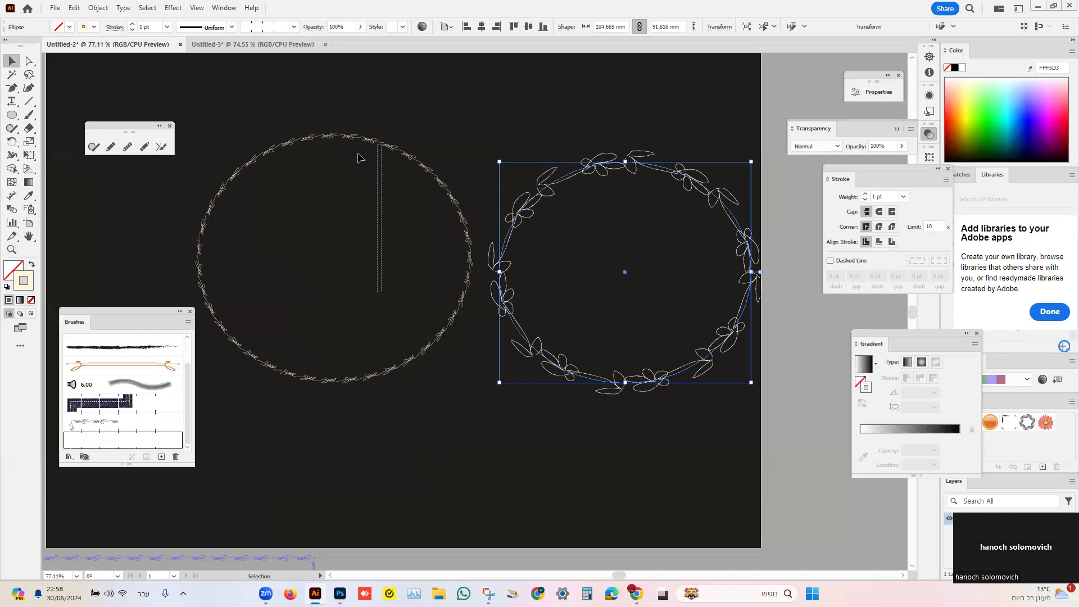
{"action": "left_click", "coordinate": [359, 155]}
{"action": "left_click", "coordinate": [354, 141]}
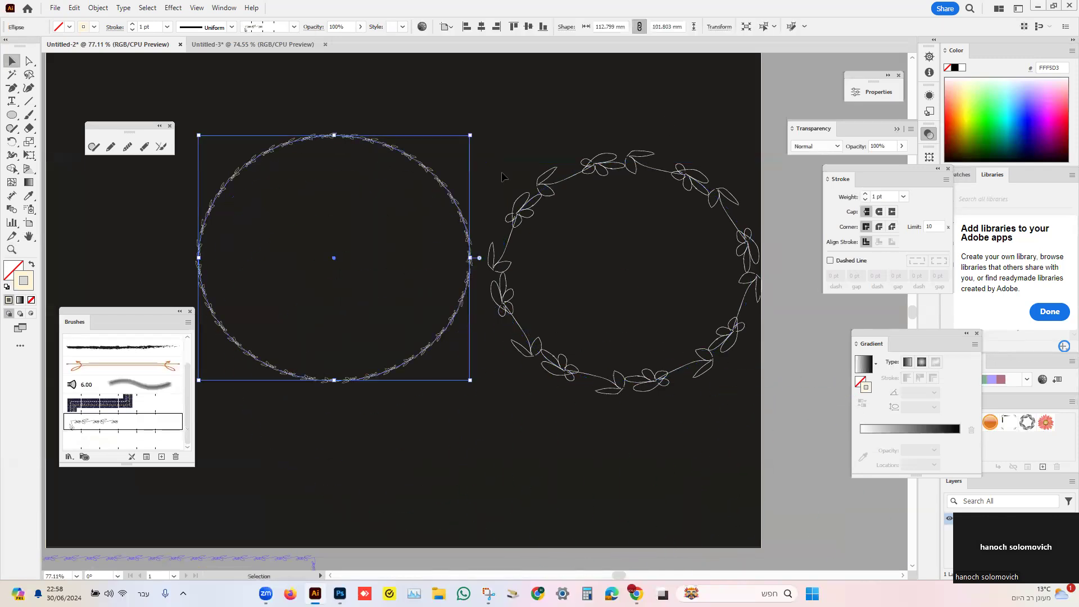
{"action": "mouse_move", "coordinate": [227, 185]}
{"action": "left_mouse_down"}
{"action": "mouse_move", "coordinate": [705, 359]}
{"action": "mouse_move", "coordinate": [793, 417]}
{"action": "left_mouse_up"}
{"action": "mouse_move", "coordinate": [621, 169]}
{"action": "left_mouse_down"}
{"action": "mouse_move", "coordinate": [441, 177]}
{"action": "mouse_move", "coordinate": [512, 184]}
{"action": "mouse_move", "coordinate": [286, 181]}
{"action": "left_mouse_up"}
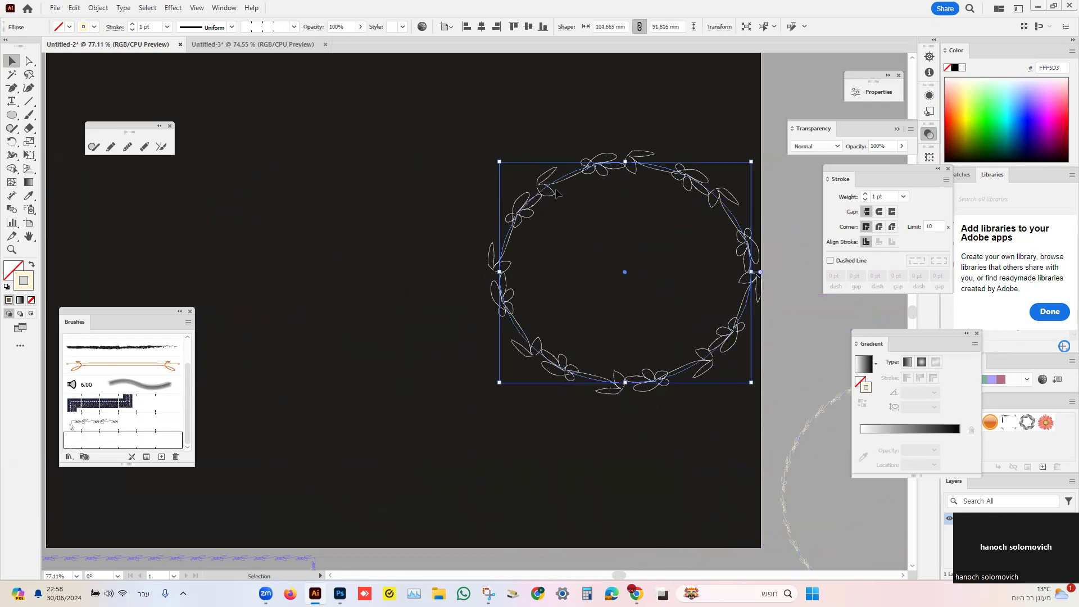
{"action": "left_click_drag", "start_coordinate": [552, 189], "coordinate": [278, 188]}
{"action": "mouse_move", "coordinate": [377, 268]}
{"action": "left_mouse_down"}
{"action": "mouse_move", "coordinate": [391, 219]}
{"action": "mouse_move", "coordinate": [383, 261]}
{"action": "left_mouse_up"}
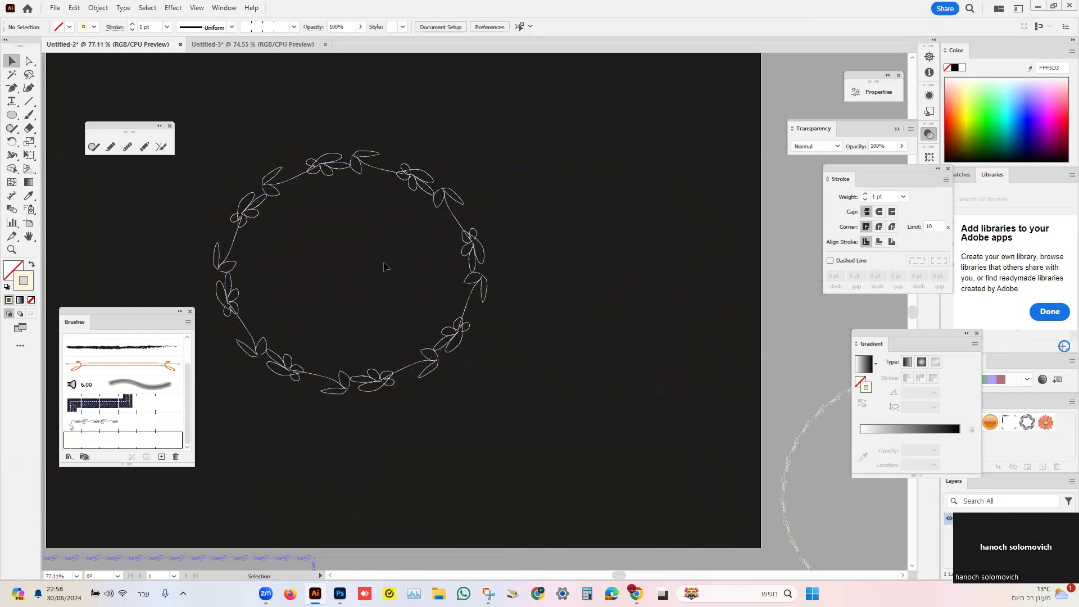
Step: Enlarge the flowered ellipse to about 169 mm wide and 154 mm high and centre it roughly on the dark artboard
{"action": "left_click", "coordinate": [405, 181]}
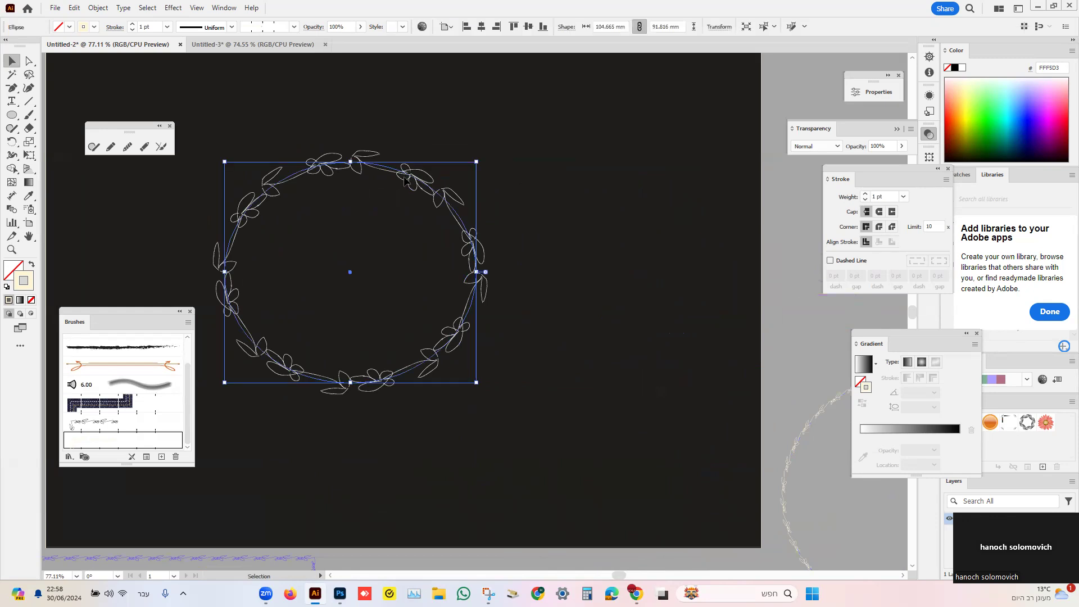
{"action": "left_click_drag", "start_coordinate": [361, 169], "coordinate": [366, 159]}
{"action": "scroll", "coordinate": [388, 150], "scroll_direction": "left", "scroll_amount": 3}
{"action": "scroll", "coordinate": [387, 151], "scroll_direction": "up", "scroll_amount": 1}
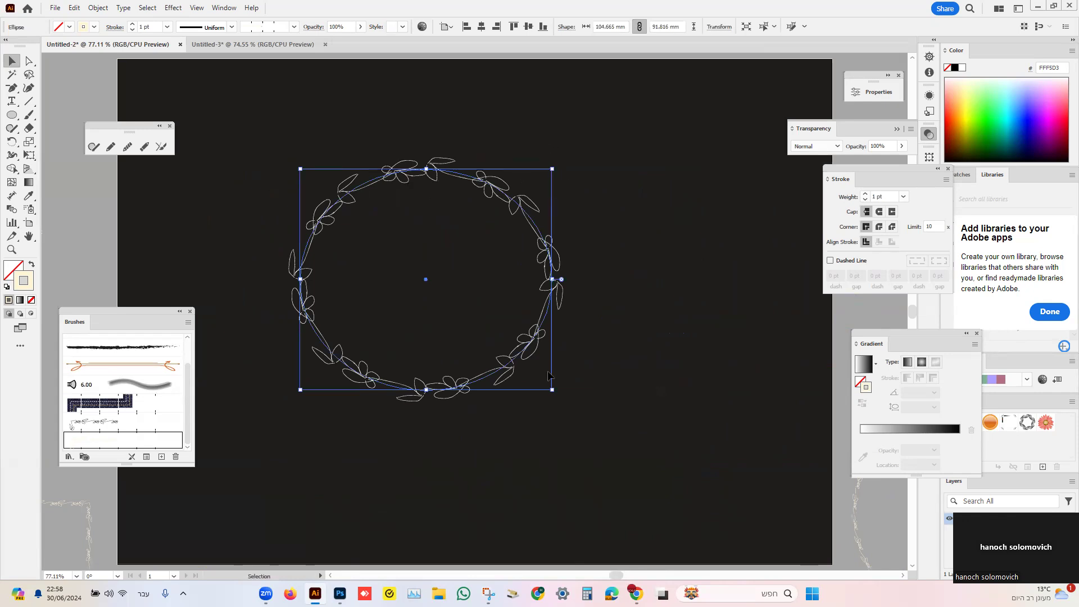
{"action": "left_click_drag", "start_coordinate": [554, 394], "coordinate": [660, 491]}
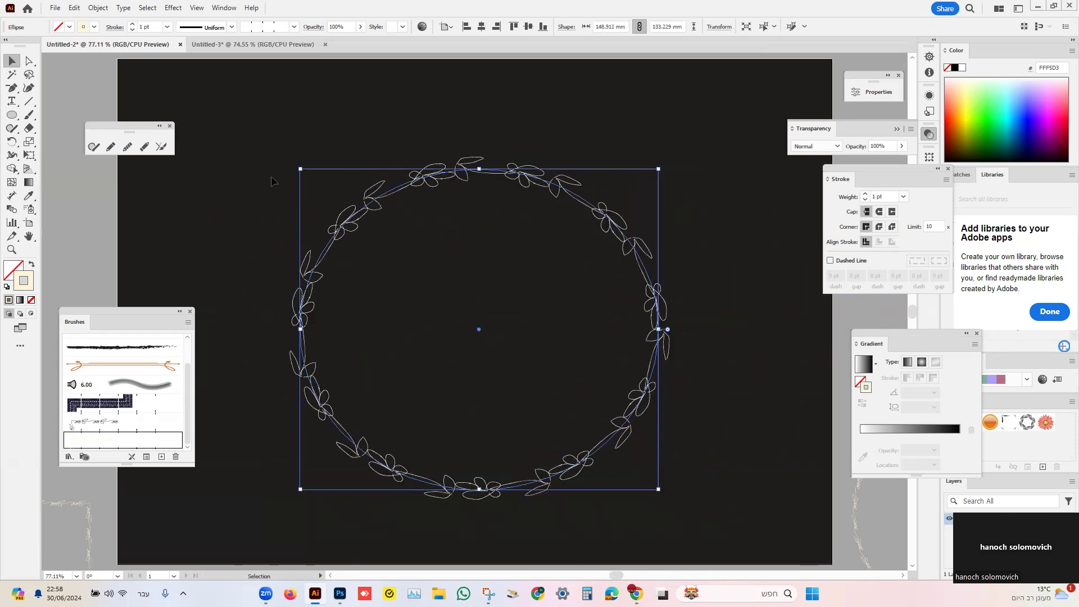
{"action": "left_click_drag", "start_coordinate": [300, 170], "coordinate": [235, 102]}
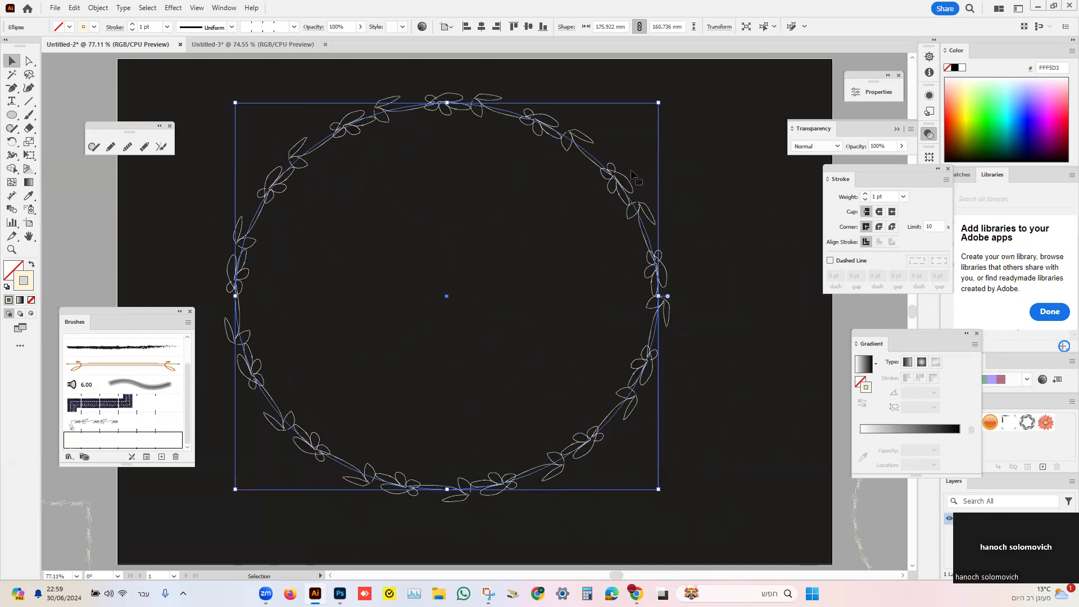
{"action": "left_click_drag", "start_coordinate": [626, 194], "coordinate": [690, 155]}
{"action": "left_click_drag", "start_coordinate": [702, 107], "coordinate": [684, 122]}
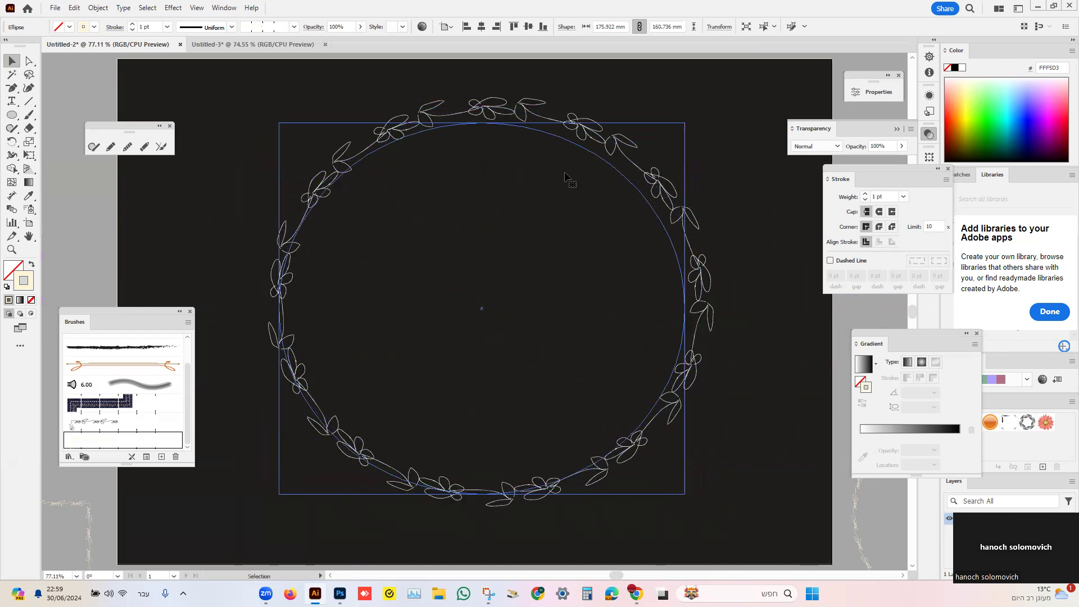
Step: Try a 3 pt stroke on the large ellipse, settle on 2 pt, and check the face design in Photoshop for reference
{"action": "left_click", "coordinate": [167, 27]}
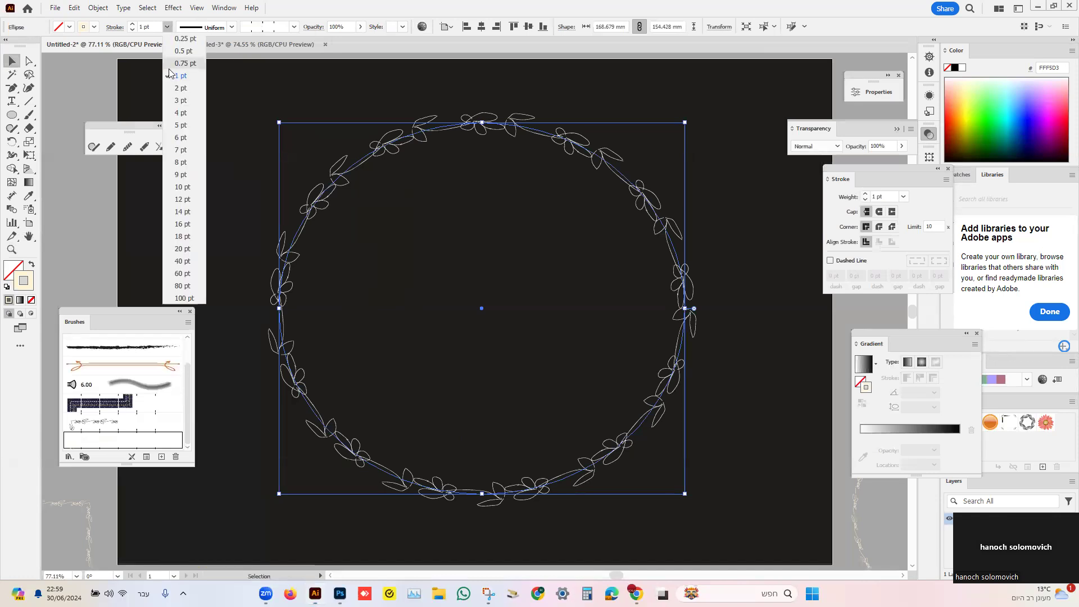
{"action": "left_click", "coordinate": [175, 108]}
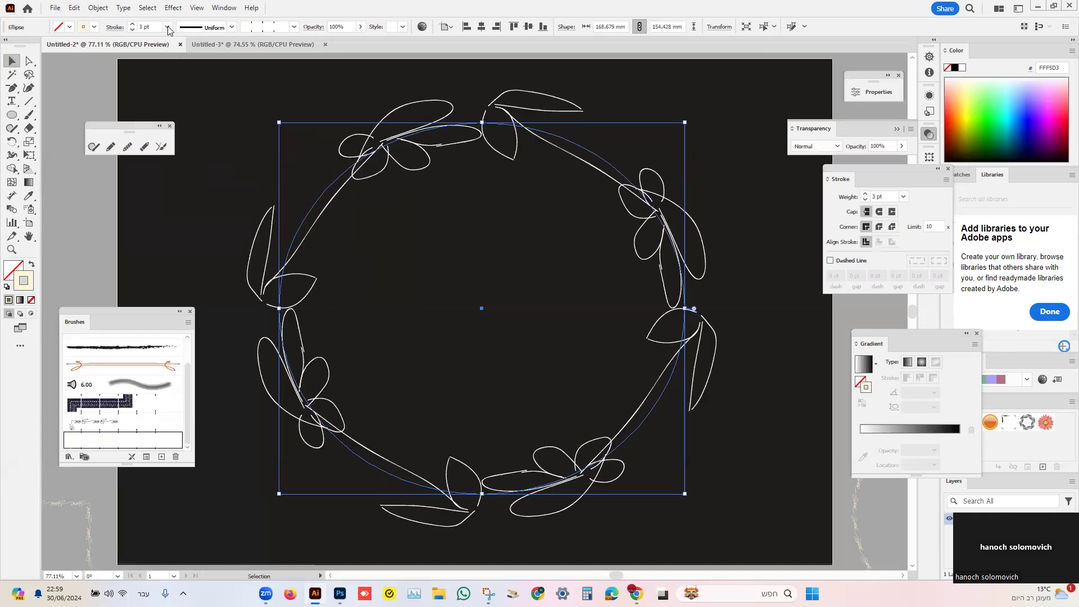
{"action": "left_click", "coordinate": [167, 27]}
{"action": "left_click", "coordinate": [177, 95]}
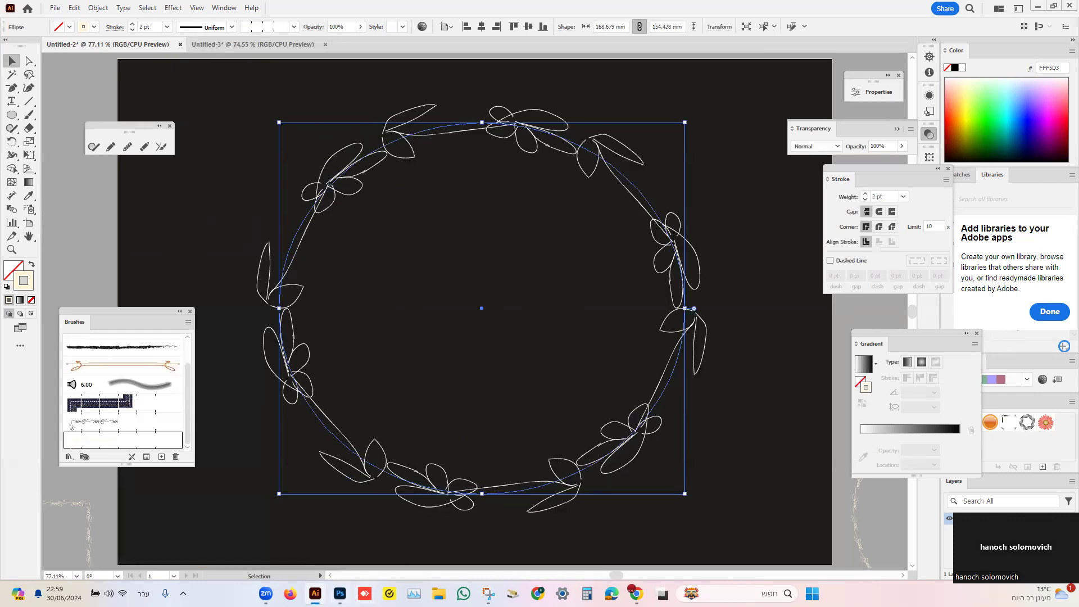
{"action": "left_click", "coordinate": [339, 593]}
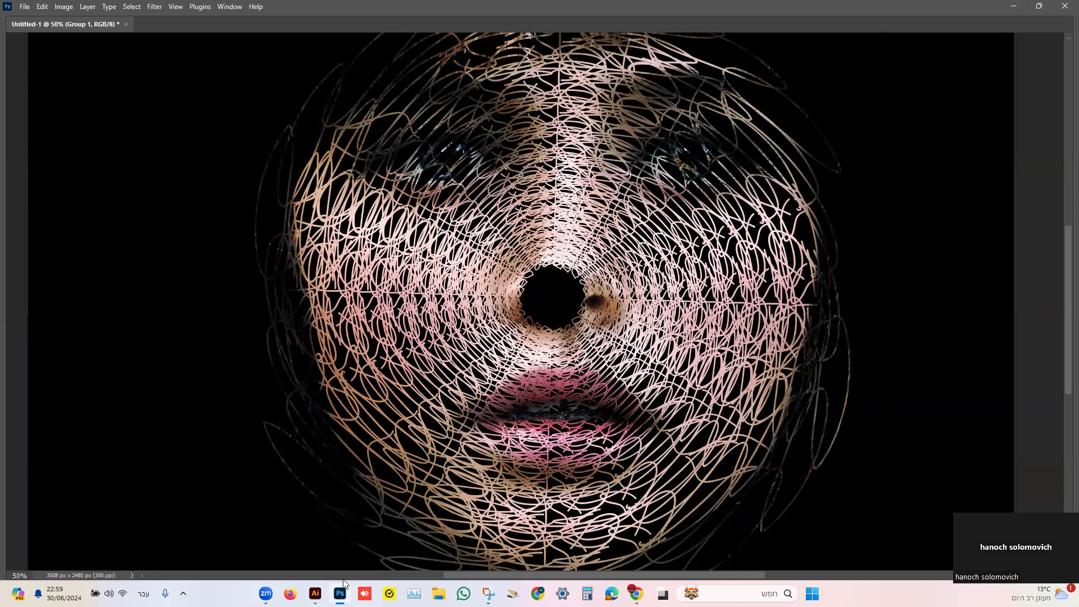
{"action": "left_click", "coordinate": [315, 594]}
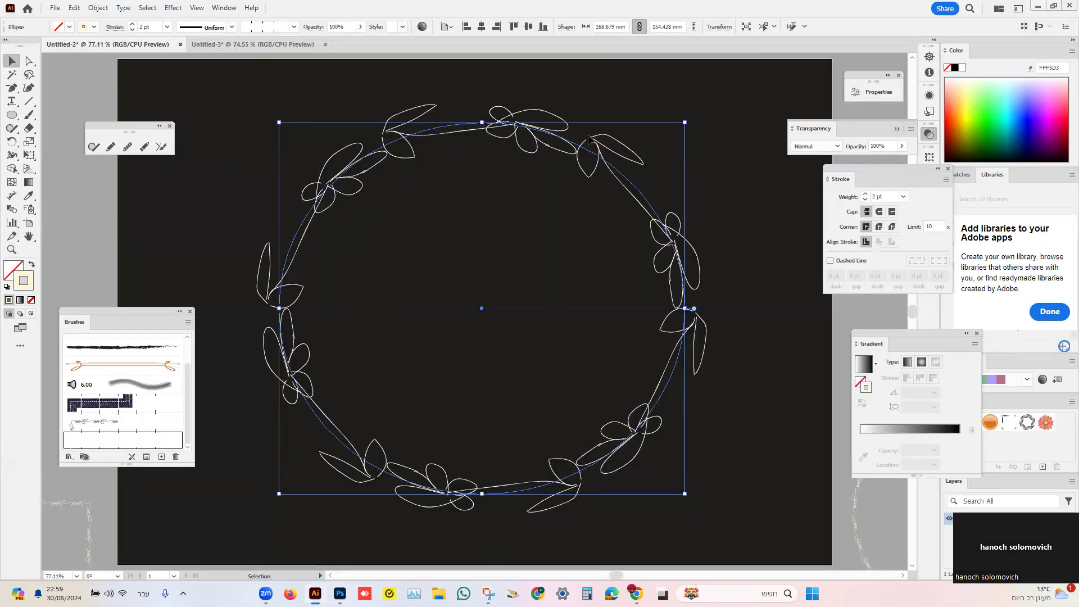
Step: Create a copy of the flowered ellipse scaled uniformly to 85%, using the Scale command with preview
{"action": "right_click", "coordinate": [566, 243]}
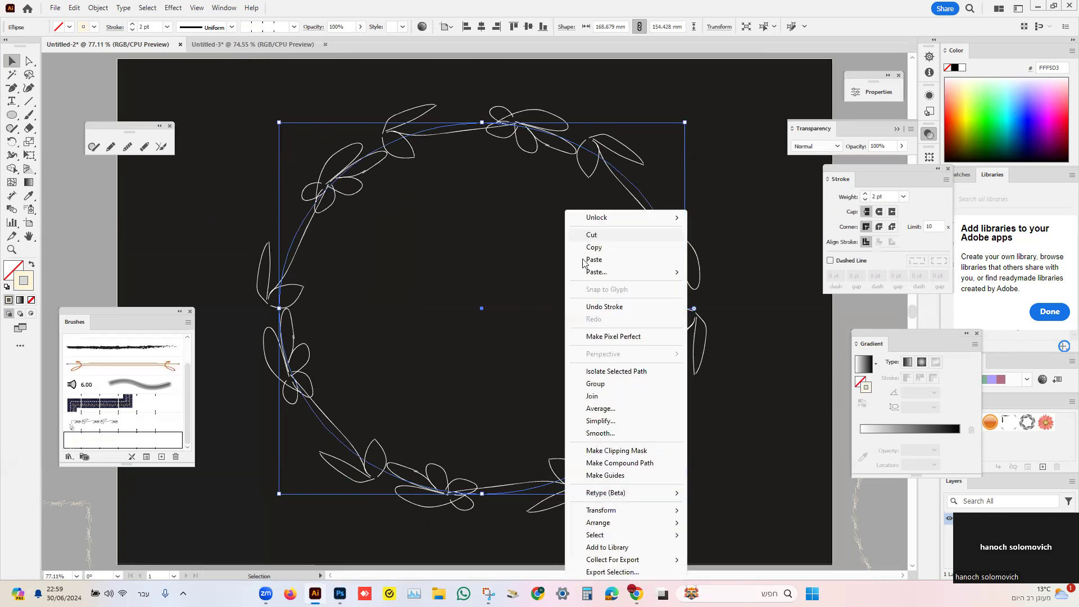
{"action": "mouse_move", "coordinate": [596, 512]}
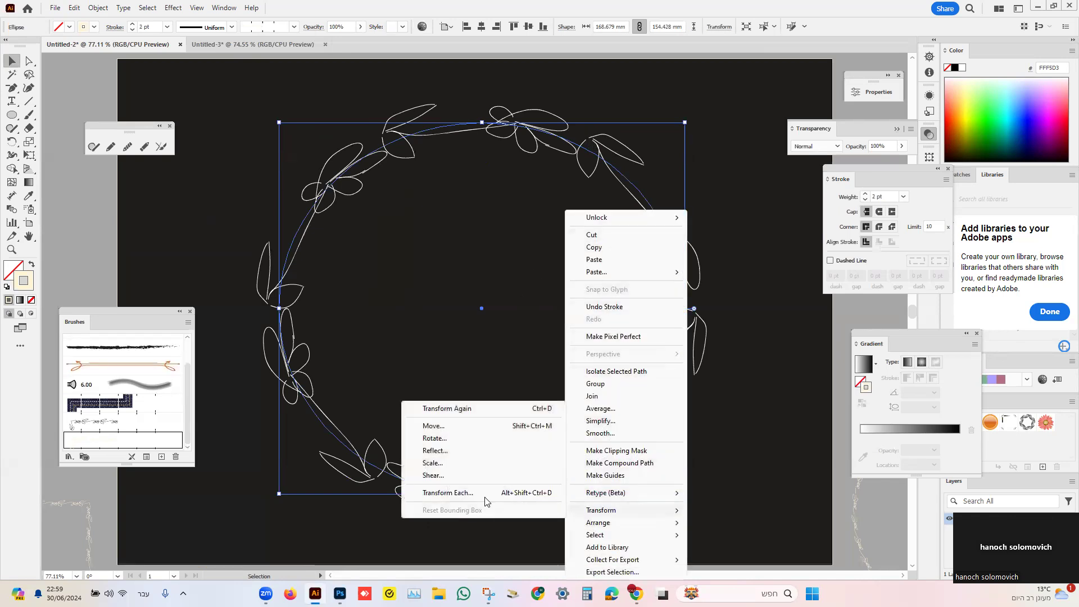
{"action": "left_click", "coordinate": [707, 166]}
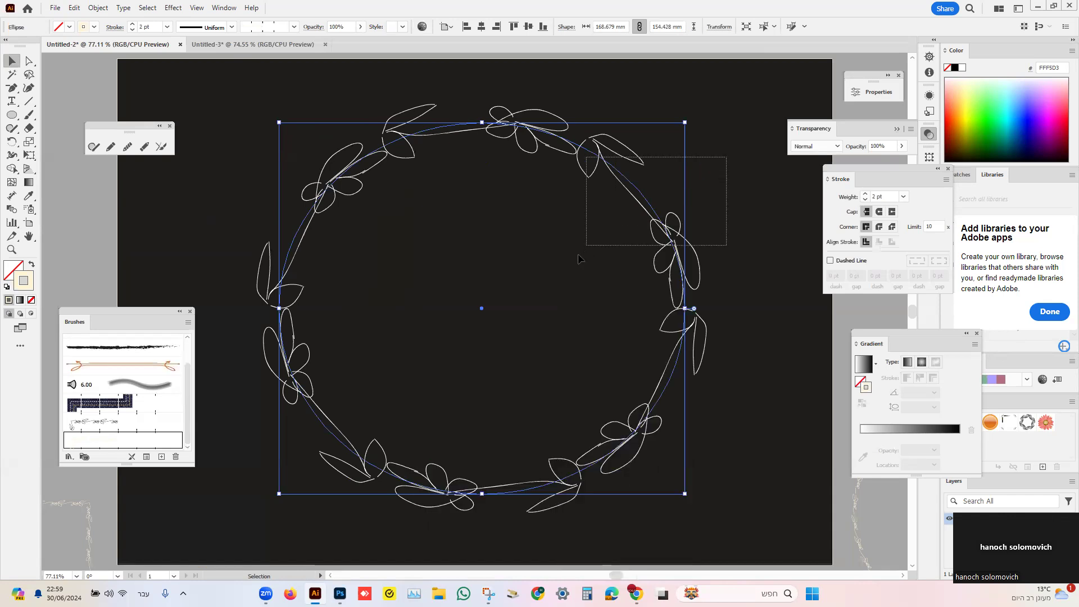
{"action": "right_click", "coordinate": [630, 223]}
{"action": "mouse_move", "coordinate": [643, 513]}
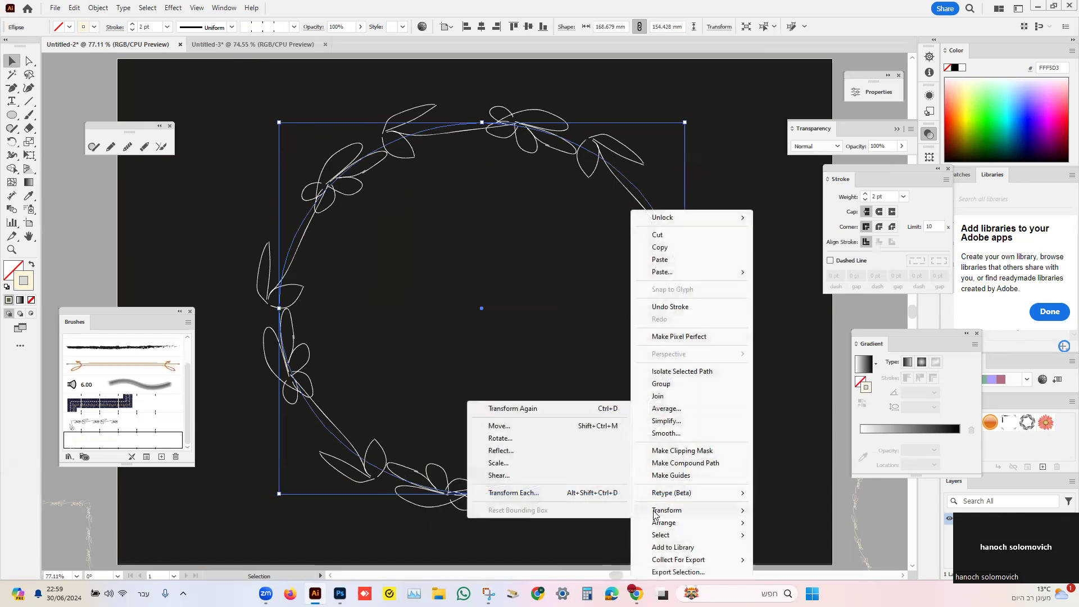
{"action": "left_click", "coordinate": [514, 464]}
{"action": "left_click_drag", "start_coordinate": [649, 191], "coordinate": [668, 144]}
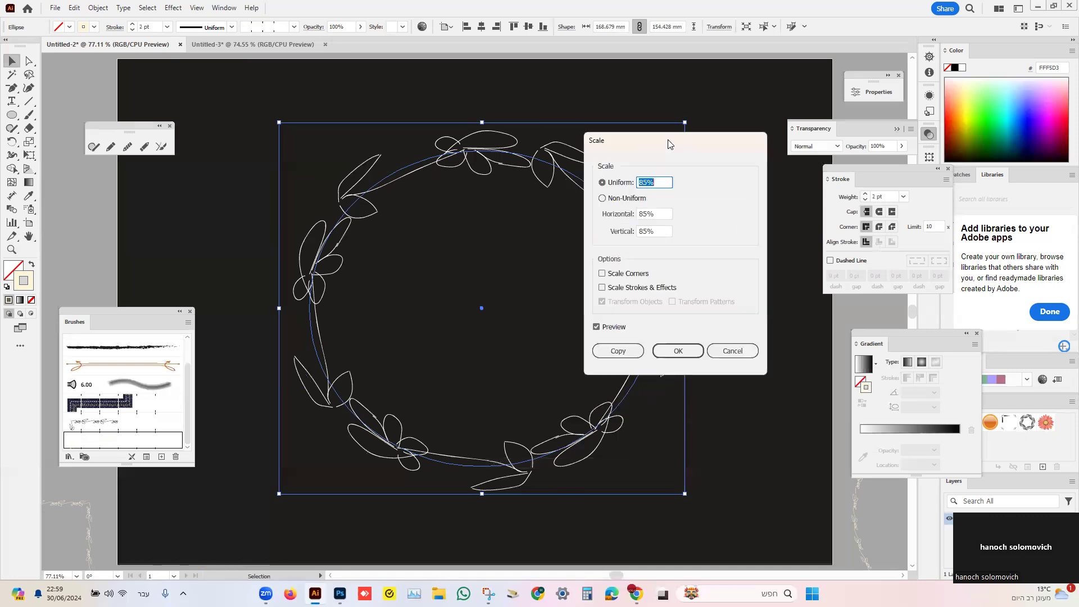
{"action": "left_click", "coordinate": [617, 351]}
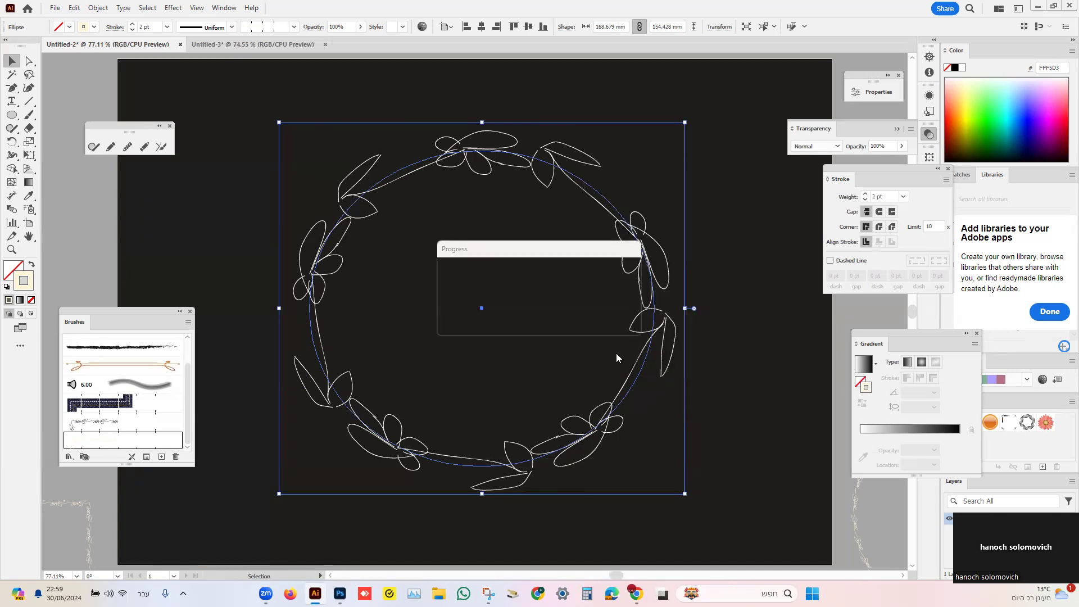
Step: Repeat the 85% scaled copy with Transform Again until the innermost ring is about 33 mm wide and 30 mm high
{"action": "left_click", "coordinate": [101, 9]}
{"action": "mouse_move", "coordinate": [121, 23]}
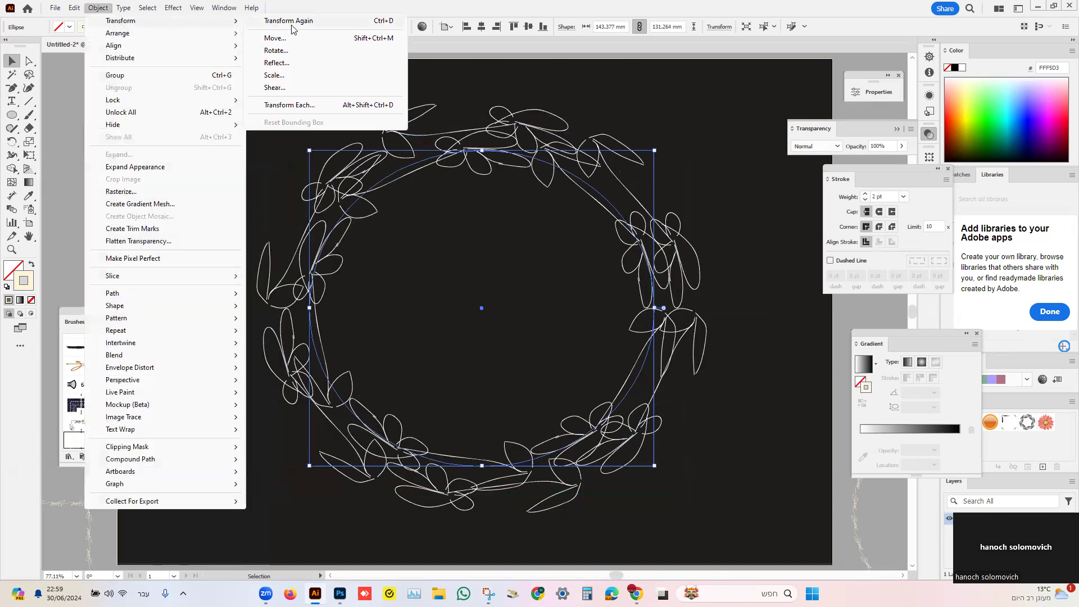
{"action": "left_click", "coordinate": [371, 26]}
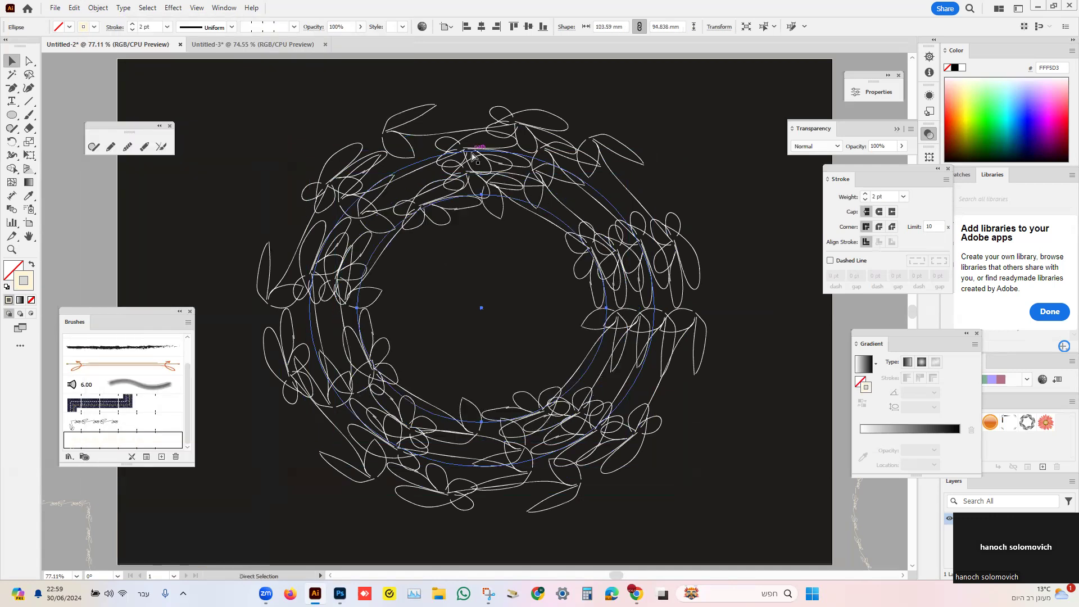
{"action": "key", "text": "ctrl+d"}
{"action": "key", "text": "ctrl+d"}
{"action": "key", "text": "ctrl+d"}
{"action": "key", "text": "ctrl+d"}
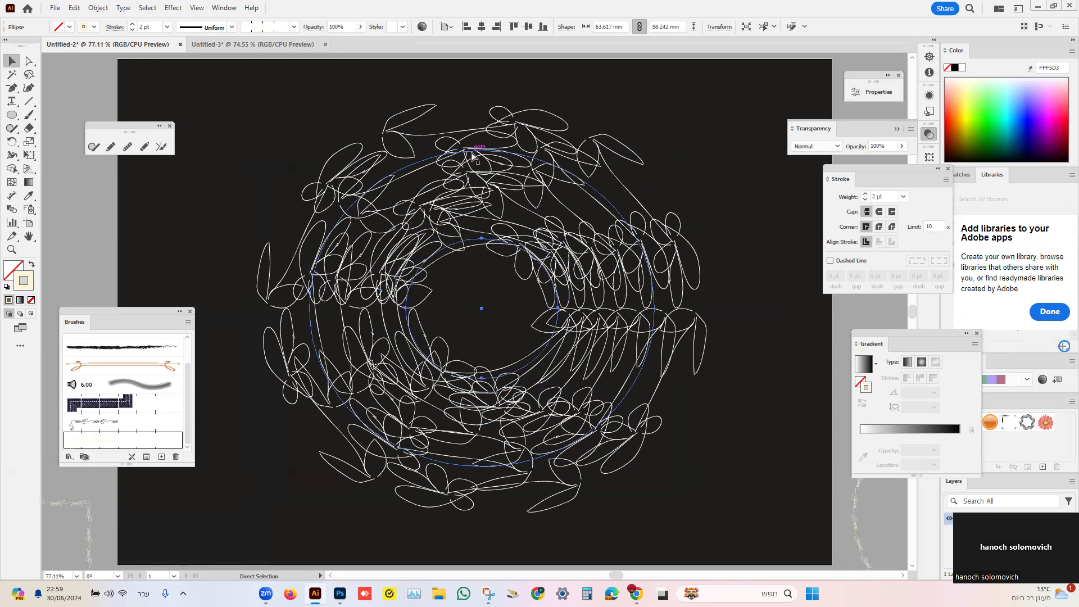
{"action": "key", "text": "ctrl+d"}
{"action": "key", "text": "ctrl+d"}
{"action": "key", "text": "ctrl+d"}
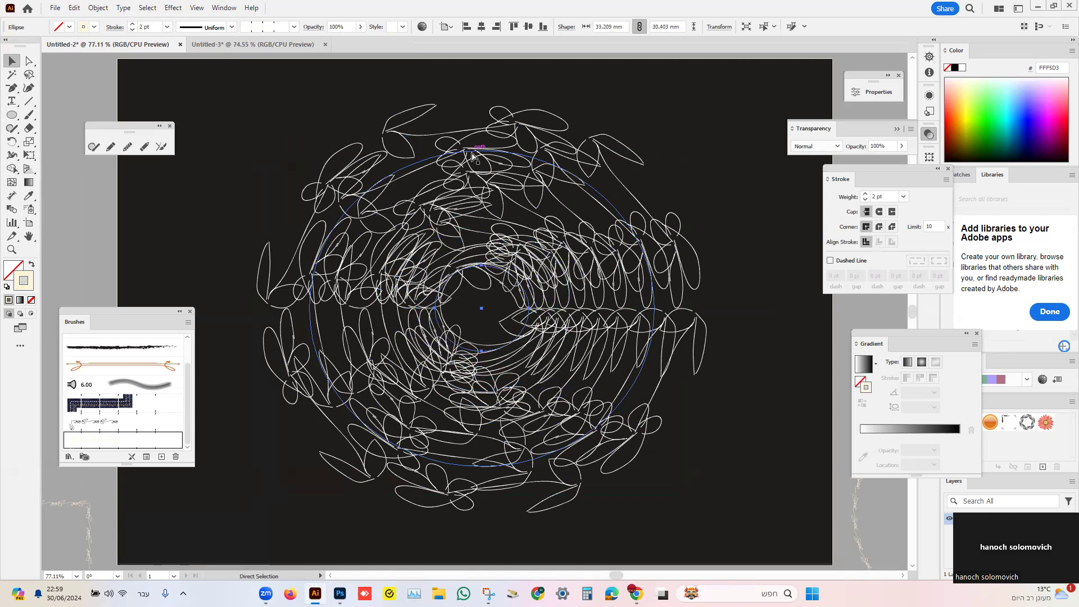
Step: Continue the 85% scaled copies inward to a ring about 24 mm wide and 22 mm high, and check the face design in Photoshop
{"action": "key", "text": "ctrl+d"}
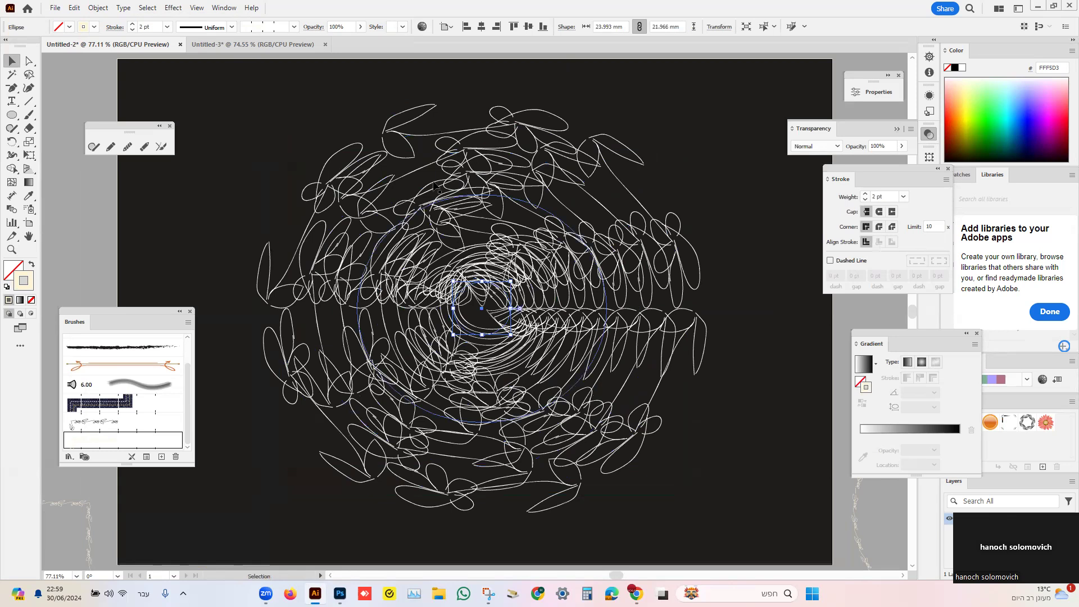
{"action": "mouse_move", "coordinate": [339, 594]}
{"action": "left_click", "coordinate": [350, 507]}
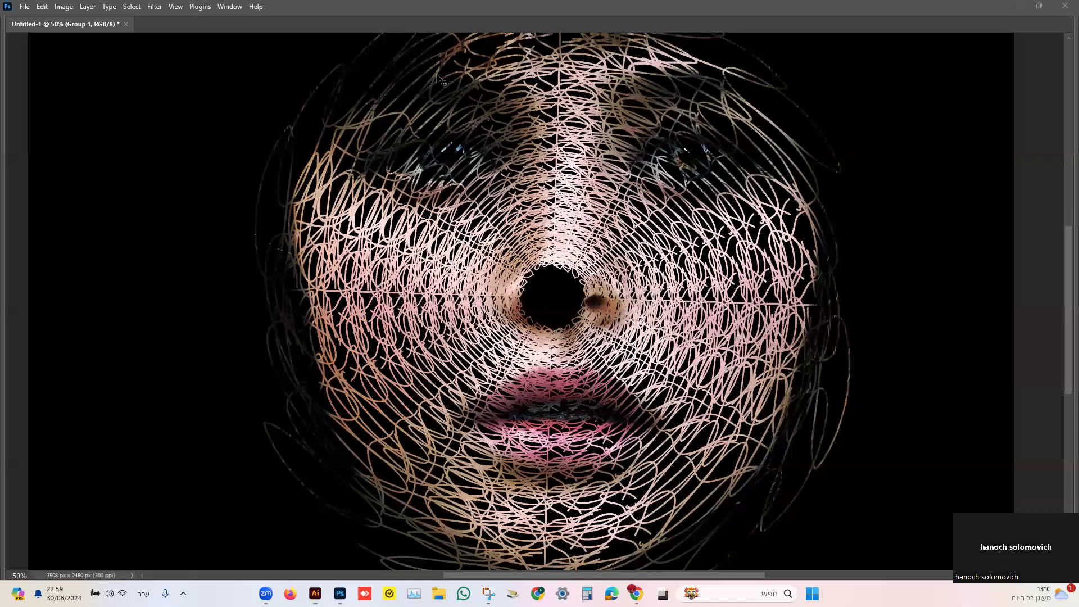
{"action": "left_click", "coordinate": [1014, 6]}
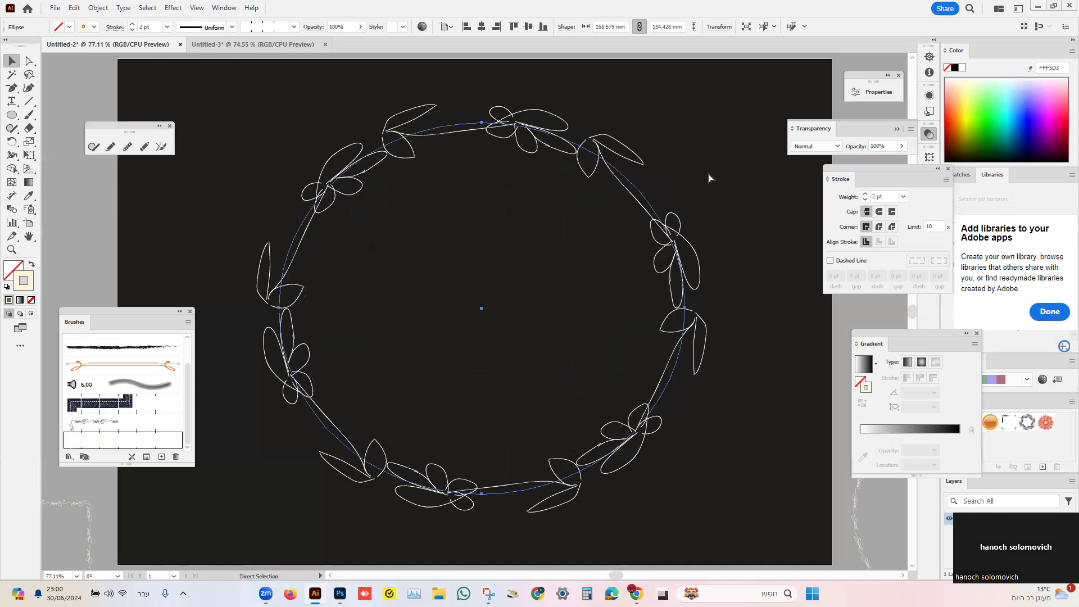
Step: Create a copy of the large flowered ellipse scaled uniformly to 88%, using the Scale command
{"action": "right_click", "coordinate": [611, 157]}
{"action": "mouse_move", "coordinate": [652, 463]}
{"action": "left_click", "coordinate": [491, 515]}
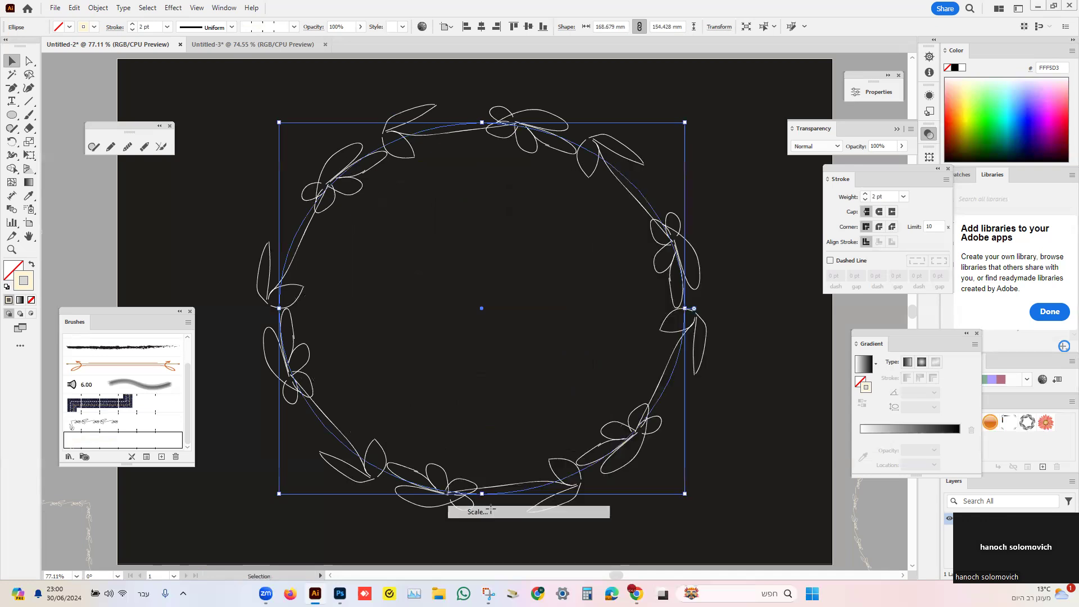
{"action": "type", "text": "88"}
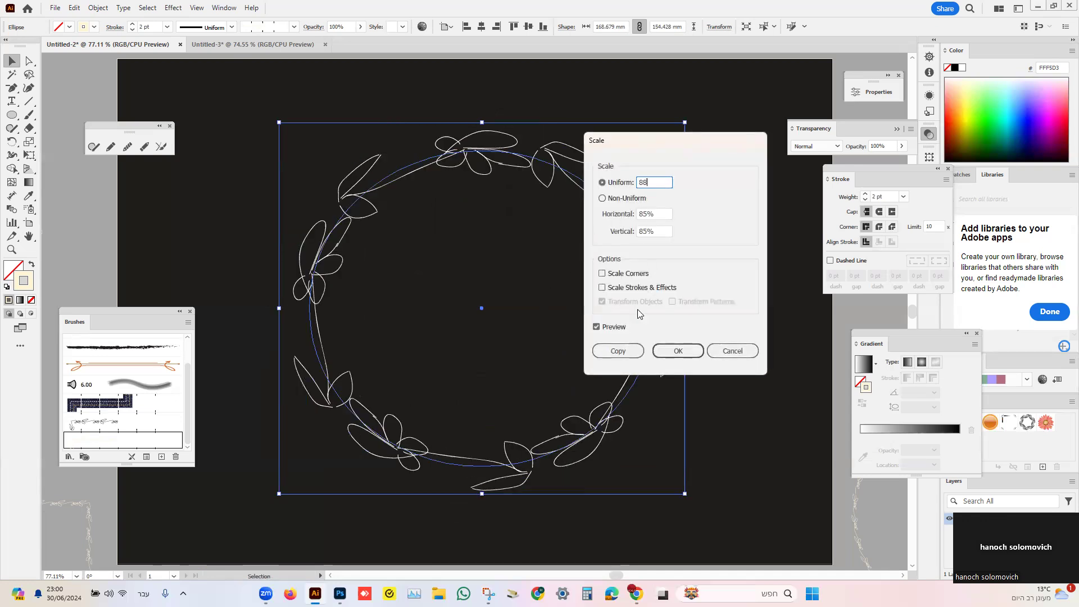
{"action": "left_click", "coordinate": [621, 352]}
Step: Repeat the 88% scaled copy with Transform Again down to a ring about 17 mm wide and 15 mm high, and select all the rings
{"action": "key", "text": "ctrl+d"}
{"action": "key", "text": "ctrl+d"}
{"action": "key", "text": "ctrl+d"}
{"action": "key", "text": "ctrl+d"}
{"action": "key", "text": "ctrl+d"}
{"action": "key", "text": "ctrl+d"}
{"action": "key", "text": "ctrl+d"}
{"action": "key", "text": "ctrl+d"}
{"action": "key", "text": "ctrl+d"}
{"action": "key", "text": "ctrl+d"}
{"action": "key", "text": "ctrl+d"}
{"action": "key", "text": "ctrl+d"}
{"action": "key", "text": "ctrl+d"}
{"action": "key", "text": "ctrl+d"}
{"action": "key", "text": "ctrl+d"}
{"action": "key", "text": "ctrl+d"}
{"action": "key", "text": "ctrl+d"}
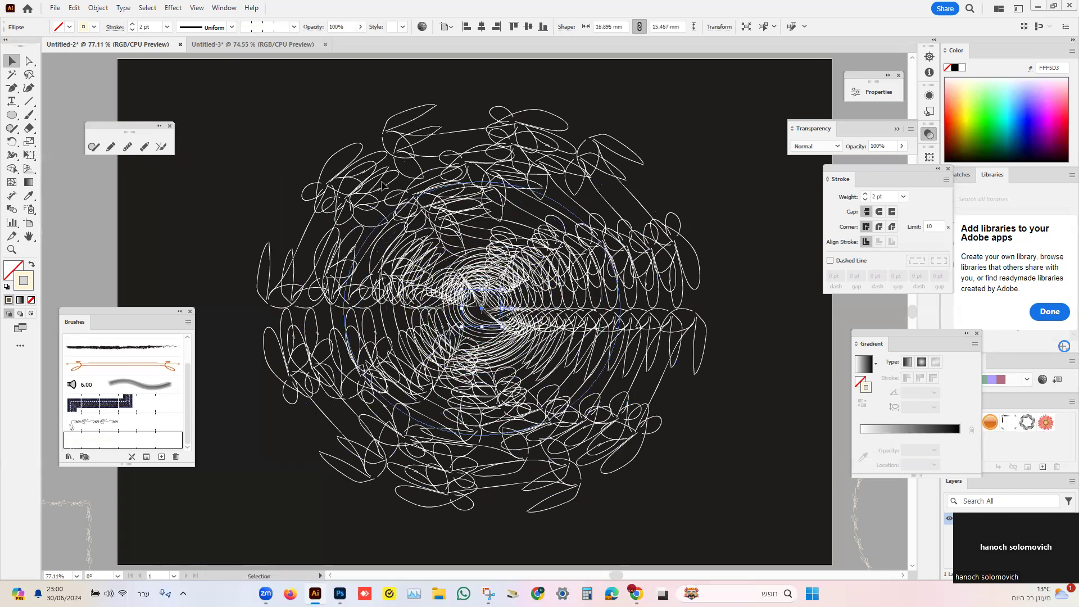
{"action": "left_click_drag", "start_coordinate": [235, 101], "coordinate": [741, 512]}
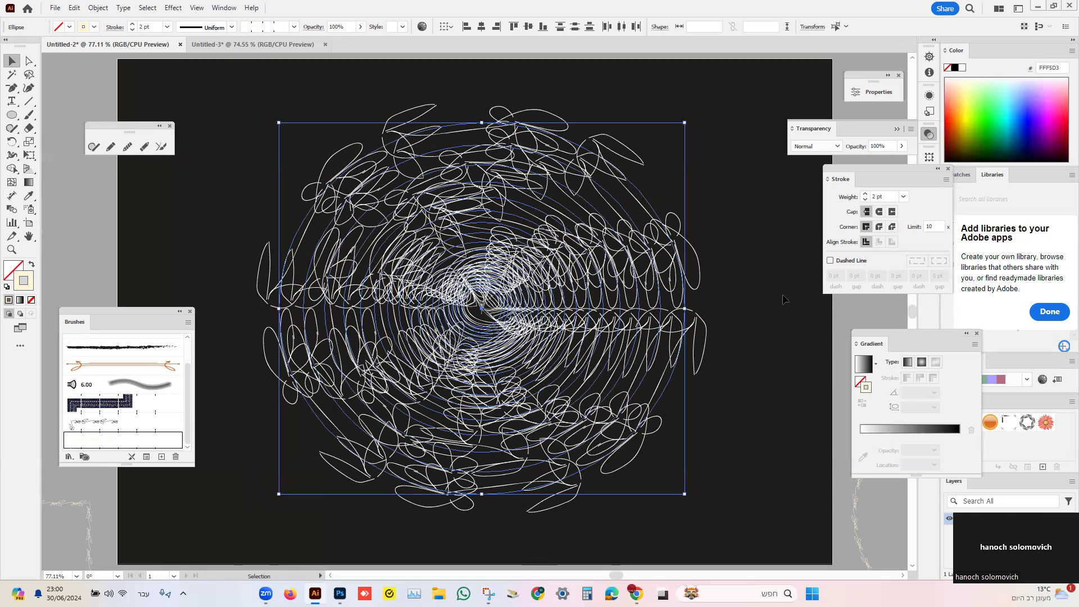
Step: Switch to the face design in Photoshop, hide Group 1 and select the black Layer 3
{"action": "left_click", "coordinate": [340, 593]}
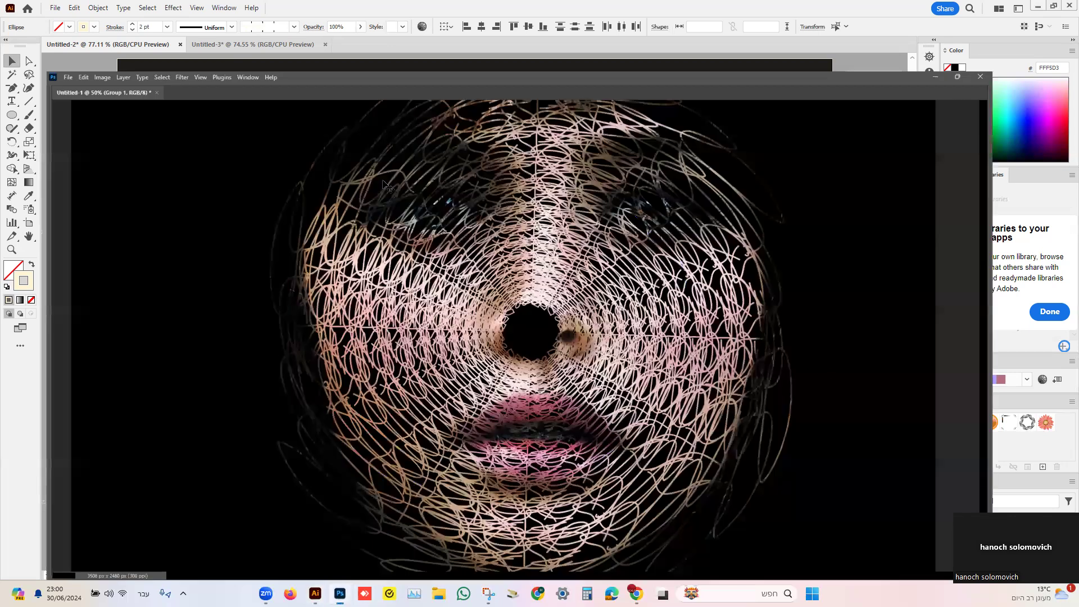
{"action": "key", "text": "super+Up"}
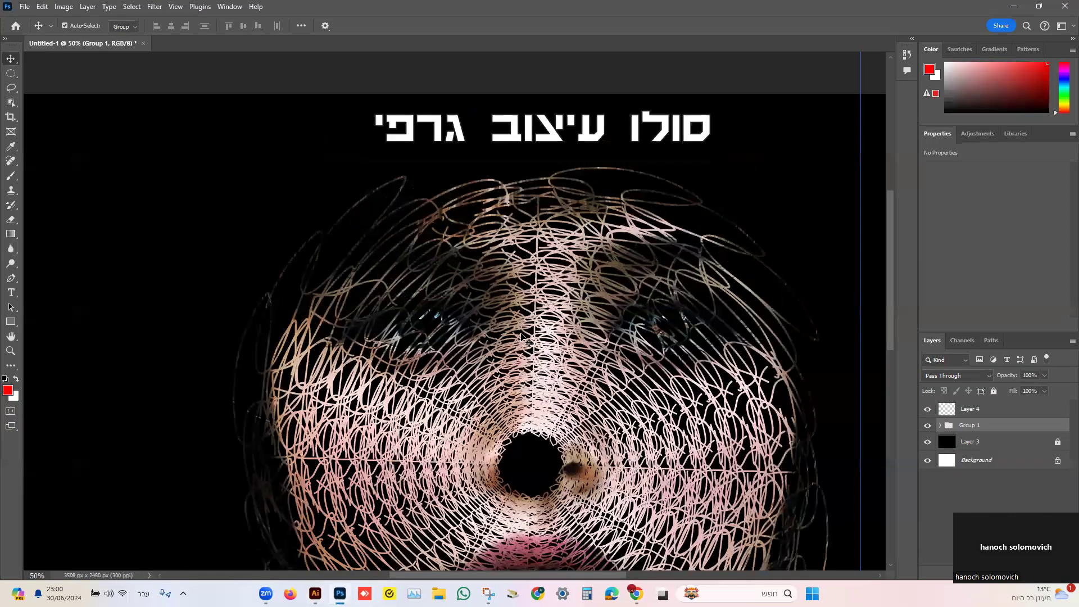
{"action": "key", "text": "ctrl+0"}
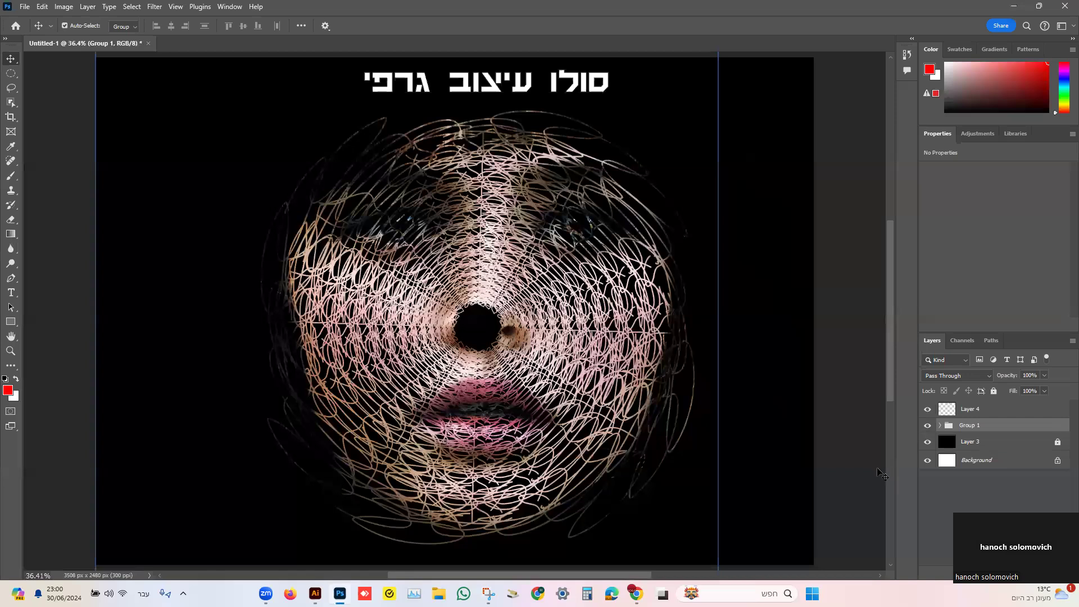
{"action": "left_click", "coordinate": [927, 427]}
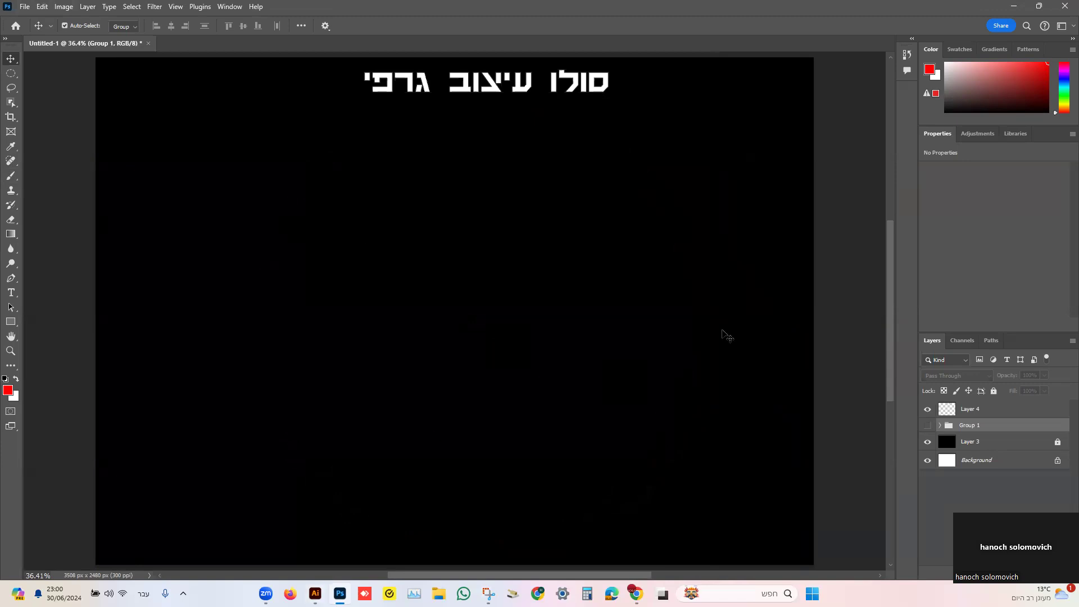
{"action": "left_click", "coordinate": [1009, 445]}
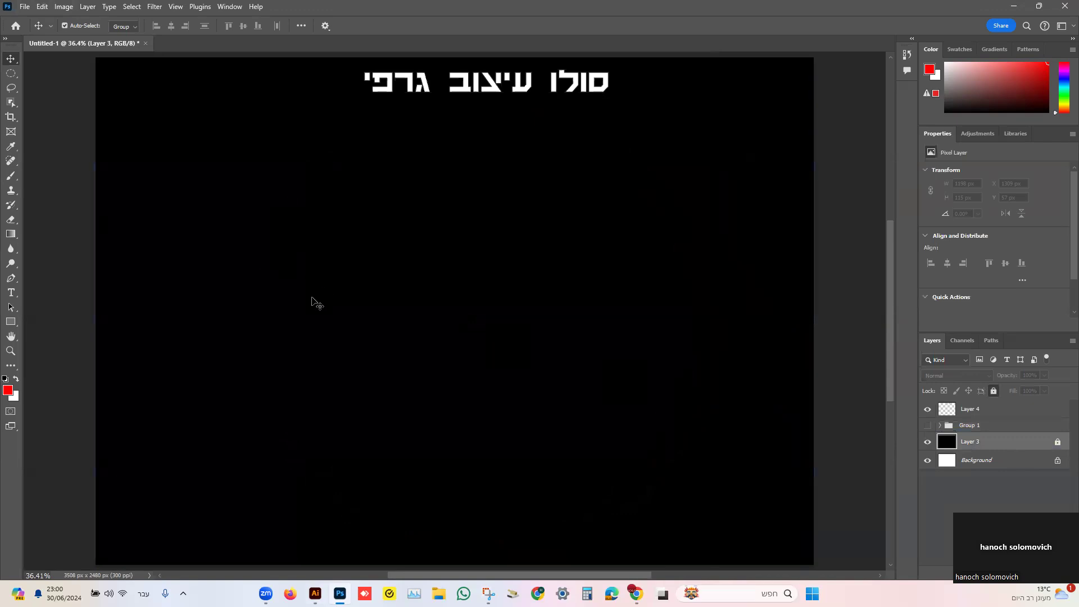
Step: Copy the selected rings from Illustrator and paste them as pixels above the black Layer 3 in the Photoshop document
{"action": "left_click", "coordinate": [315, 593]}
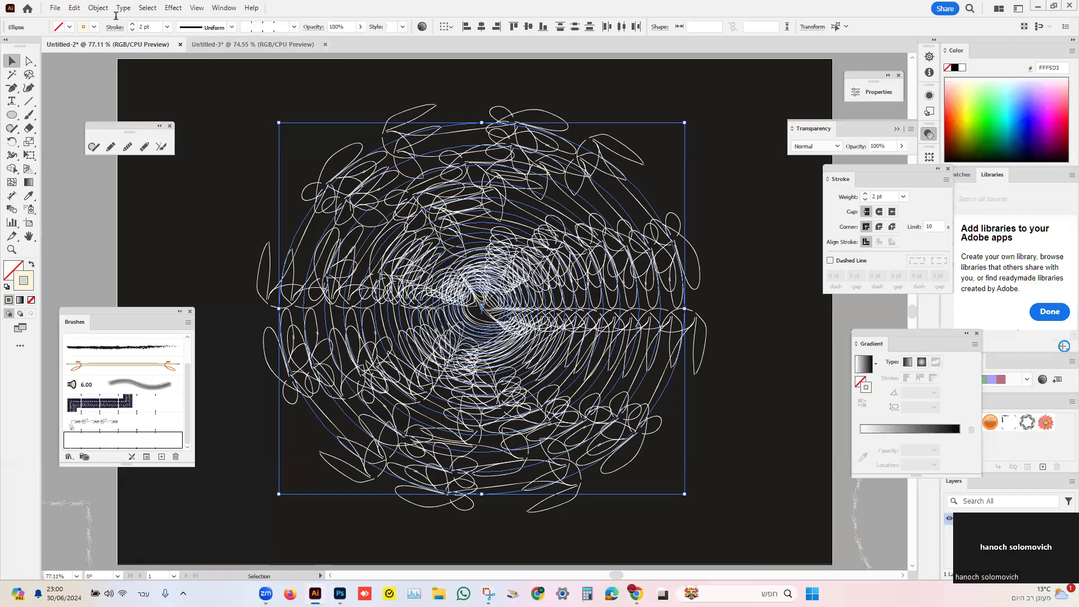
{"action": "left_click", "coordinate": [74, 8]}
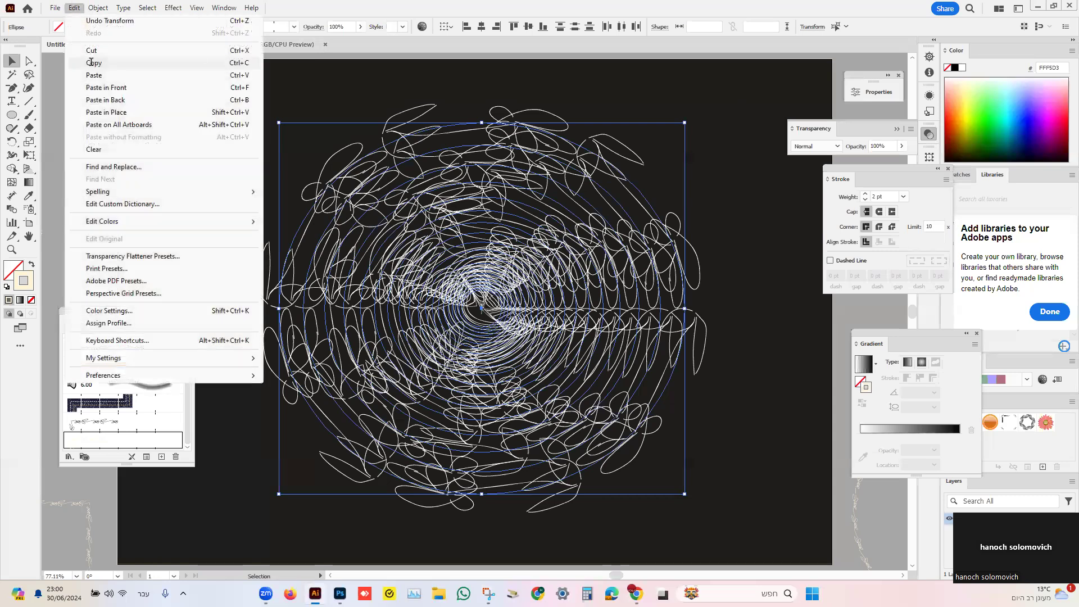
{"action": "left_click", "coordinate": [217, 61]}
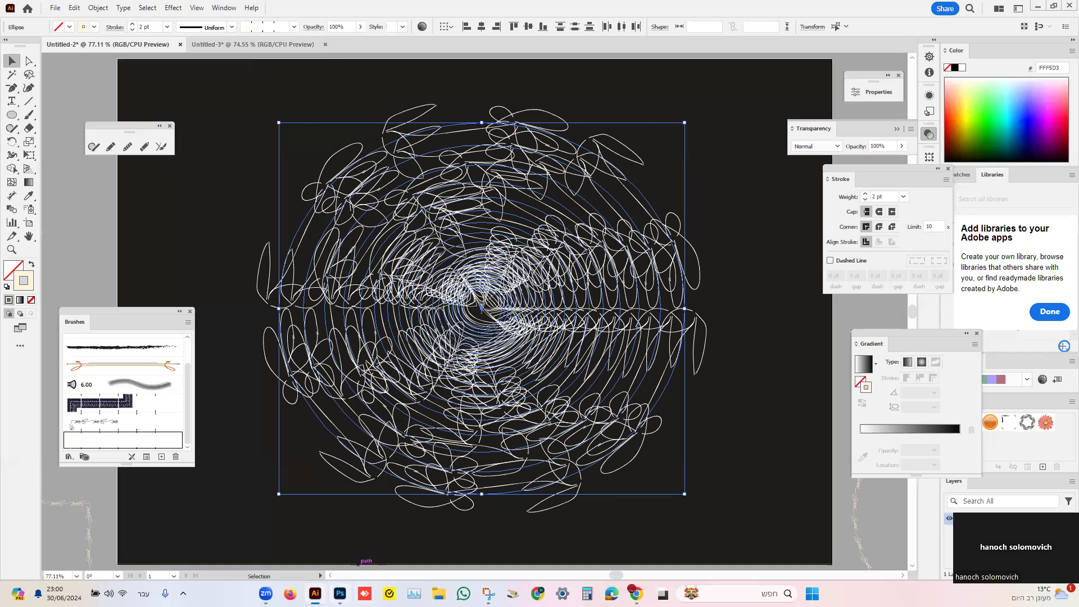
{"action": "key", "text": "alt+Tab"}
{"action": "left_click", "coordinate": [42, 7]}
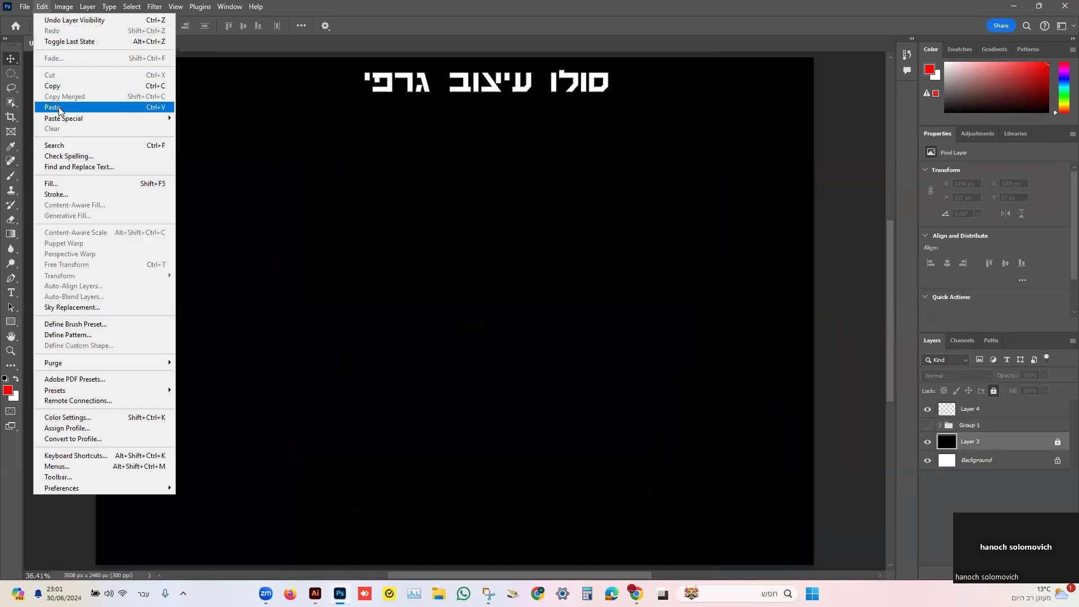
{"action": "left_click", "coordinate": [107, 112]}
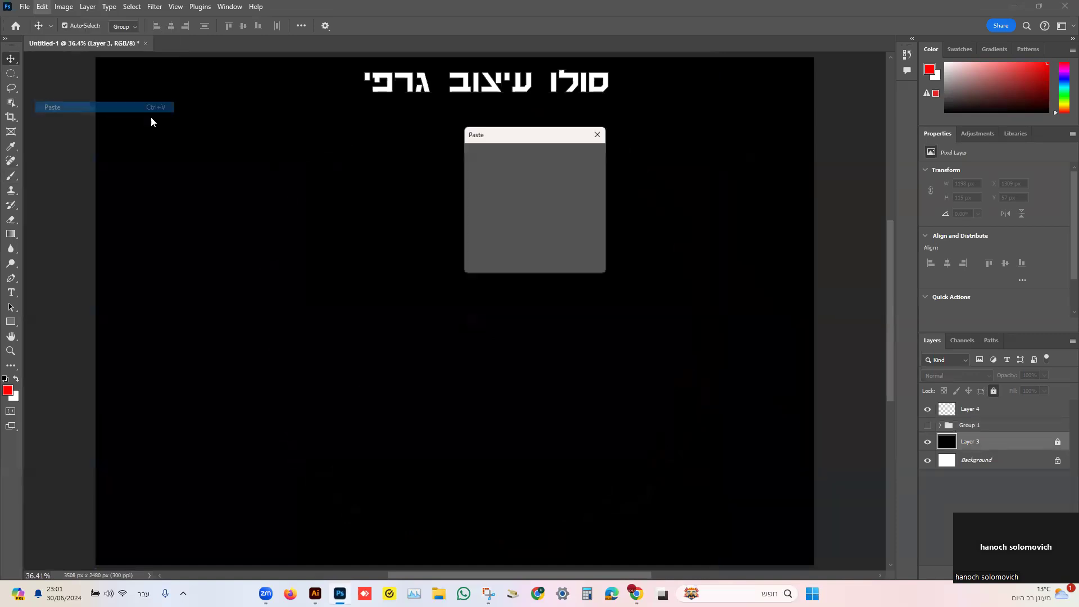
{"action": "left_click_drag", "start_coordinate": [515, 133], "coordinate": [378, 144]}
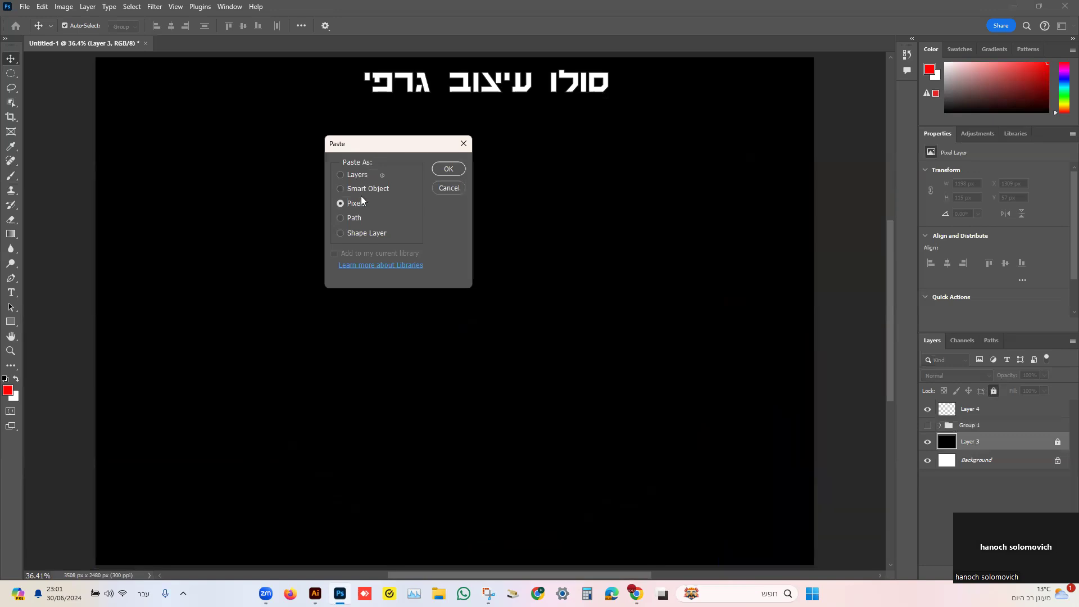
{"action": "left_click", "coordinate": [448, 169]}
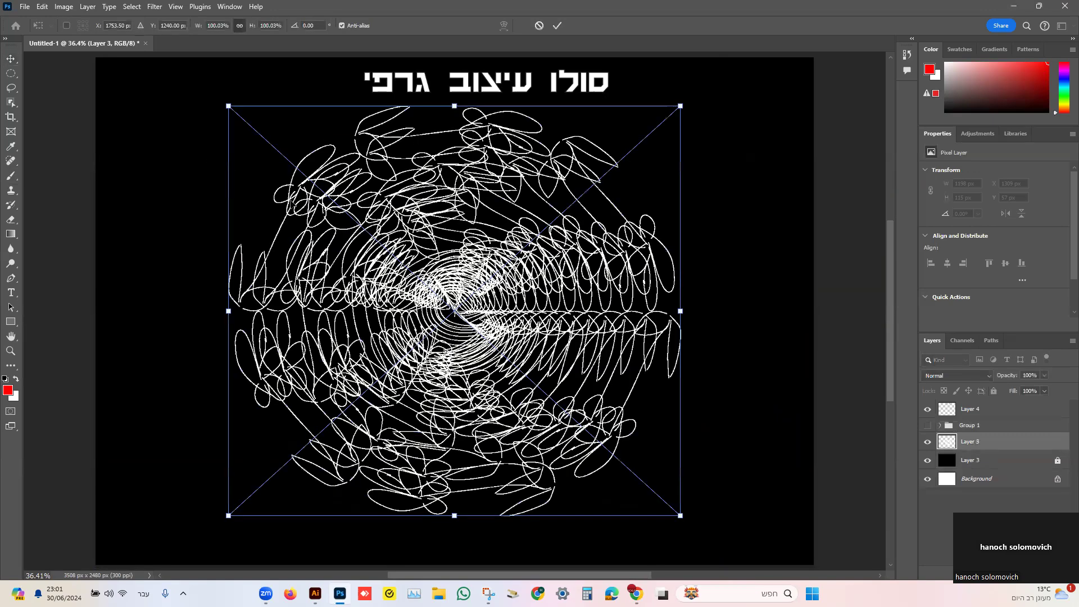
{"action": "left_click", "coordinate": [557, 25]}
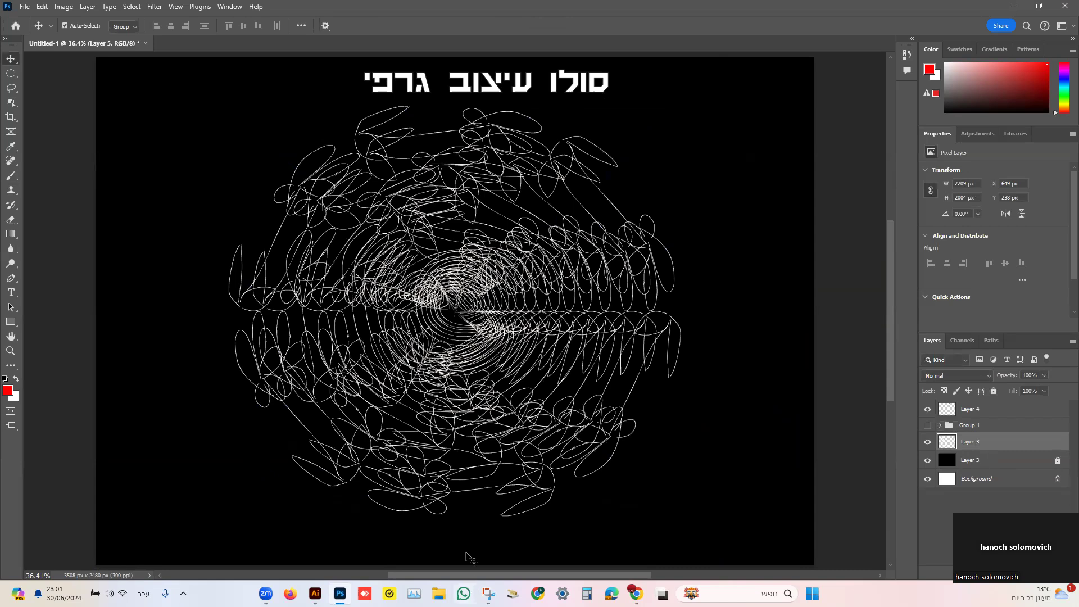
Step: Copy the face photo from Illustrator's Untitled-3 document and paste it as pixels above the line art in Photoshop
{"action": "mouse_move", "coordinate": [315, 593]}
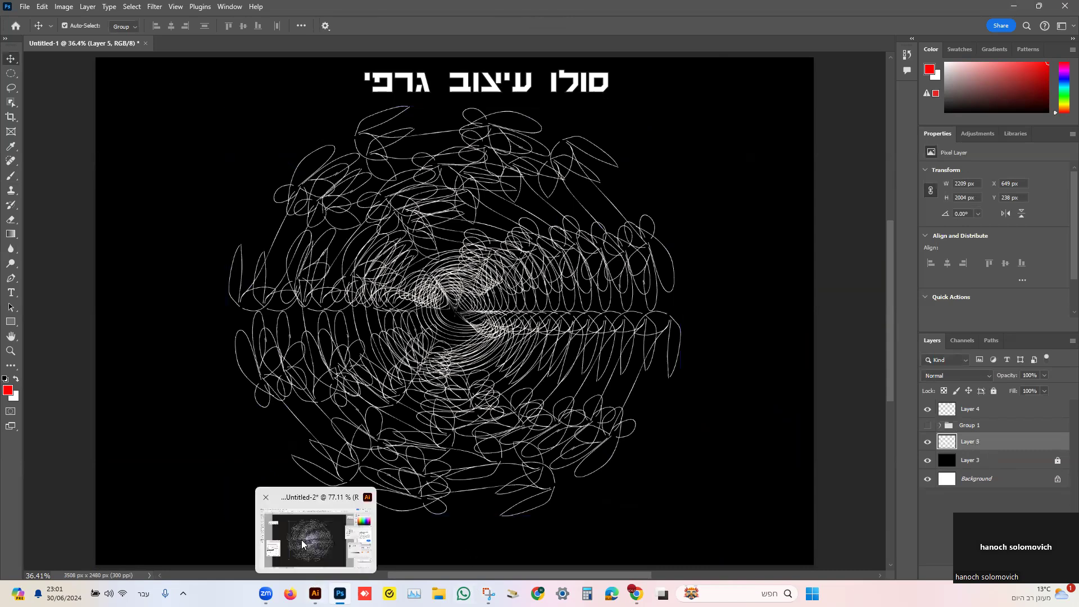
{"action": "left_click", "coordinate": [305, 544]}
{"action": "left_click", "coordinate": [227, 47]}
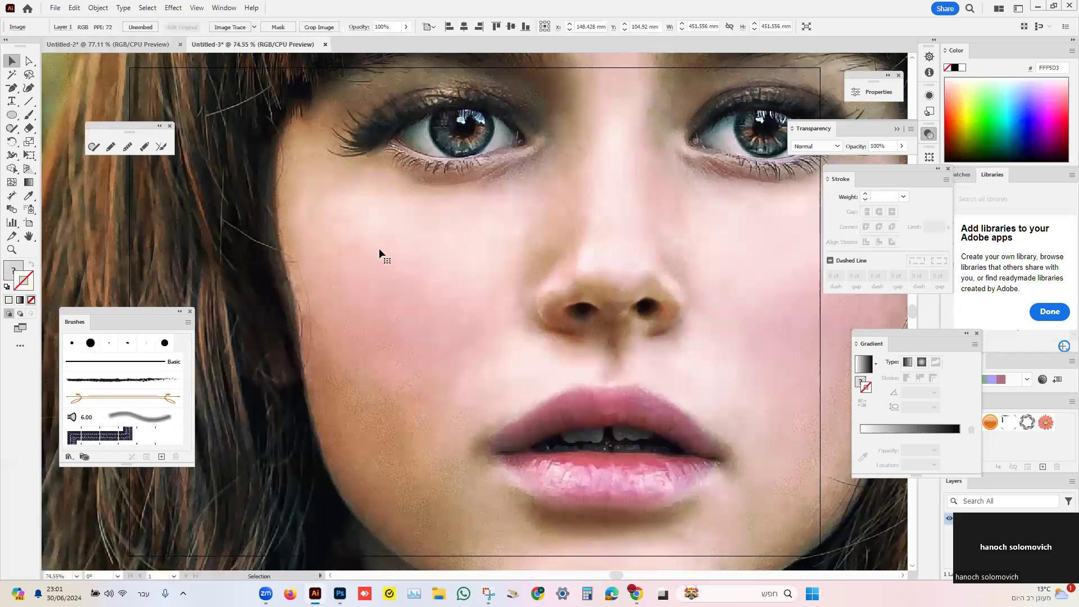
{"action": "left_click", "coordinate": [74, 9]}
{"action": "left_click", "coordinate": [96, 63]}
{"action": "mouse_move", "coordinate": [340, 593]}
{"action": "left_click", "coordinate": [339, 593]}
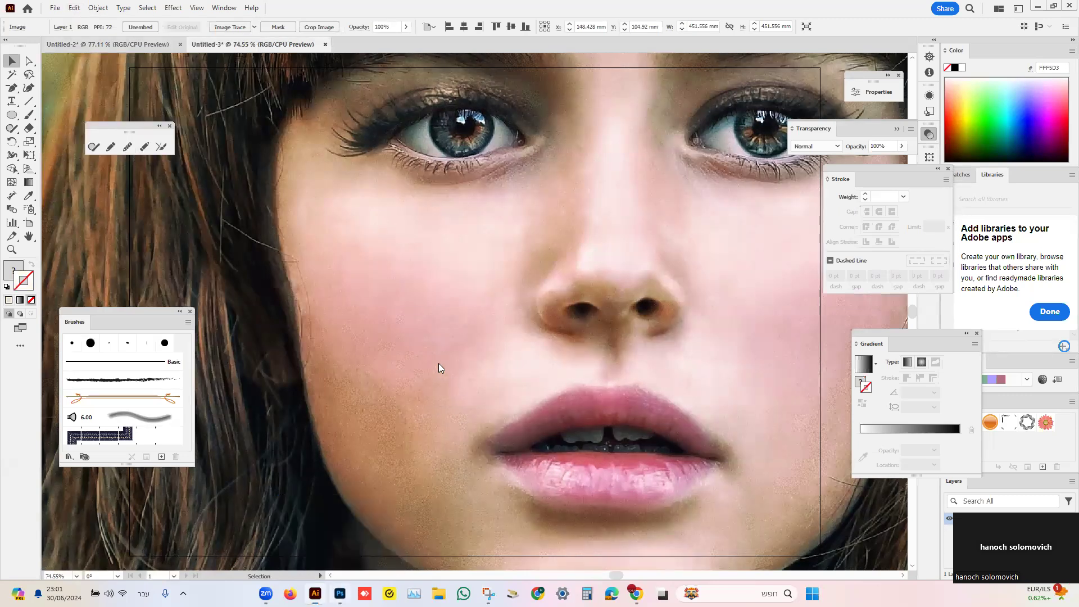
{"action": "left_click", "coordinate": [43, 6]}
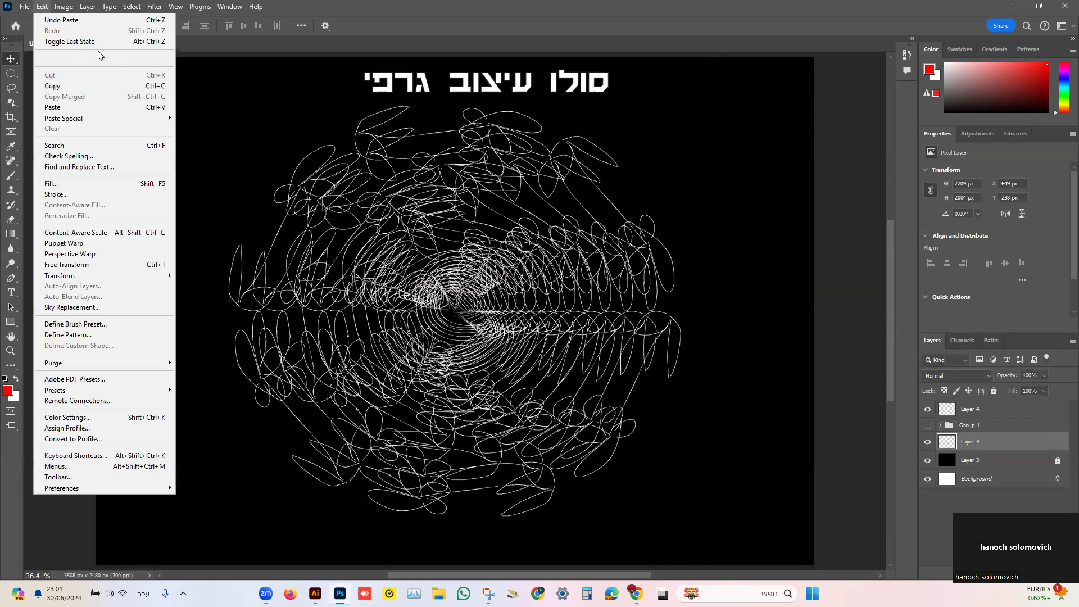
{"action": "left_click", "coordinate": [80, 111]}
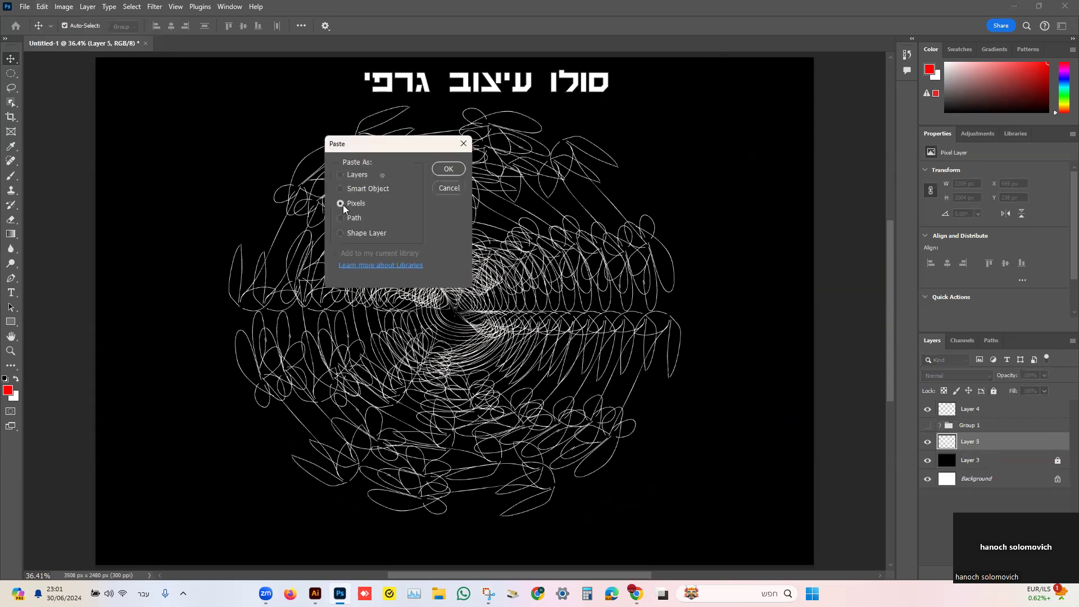
{"action": "left_click", "coordinate": [449, 171]}
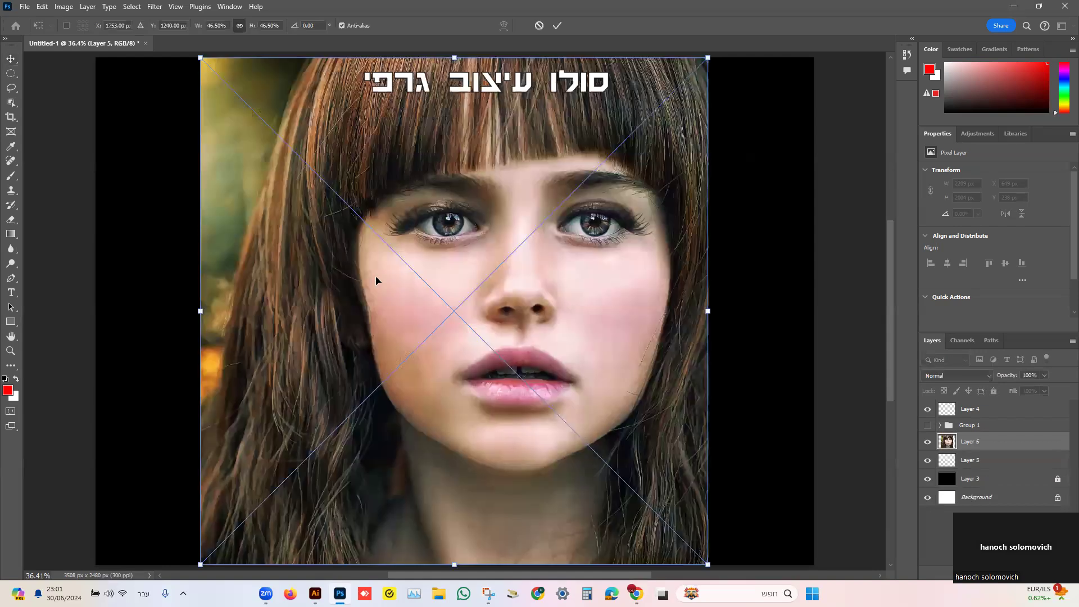
{"action": "left_click", "coordinate": [559, 28]}
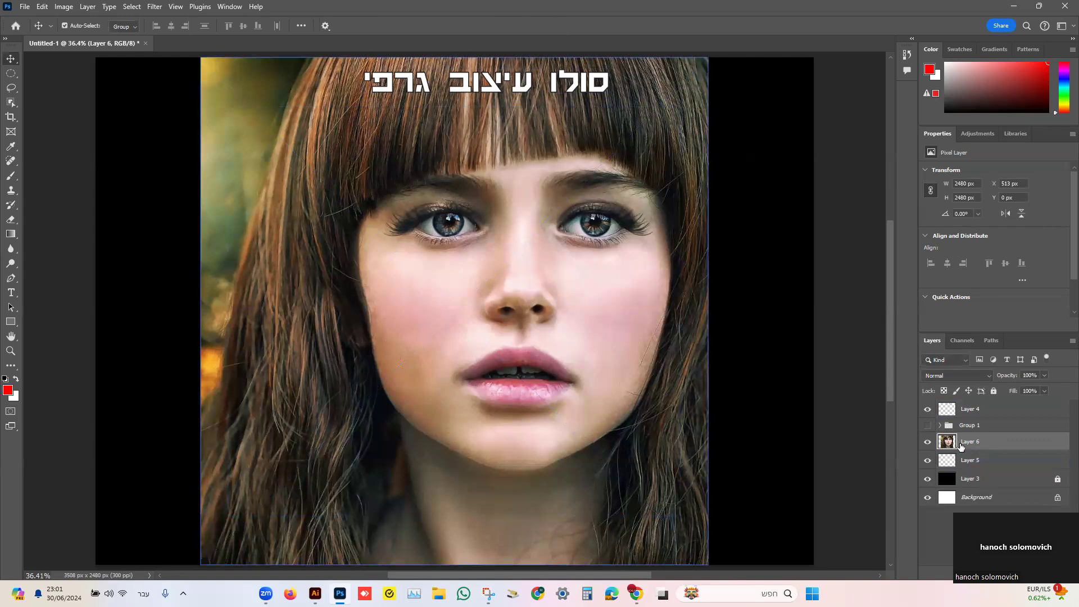
Step: Toggle the visibility of the title on Layer 4 and the photo on Layer 6 to check what each layer holds
{"action": "left_click", "coordinate": [928, 410]}
{"action": "left_click", "coordinate": [928, 410]}
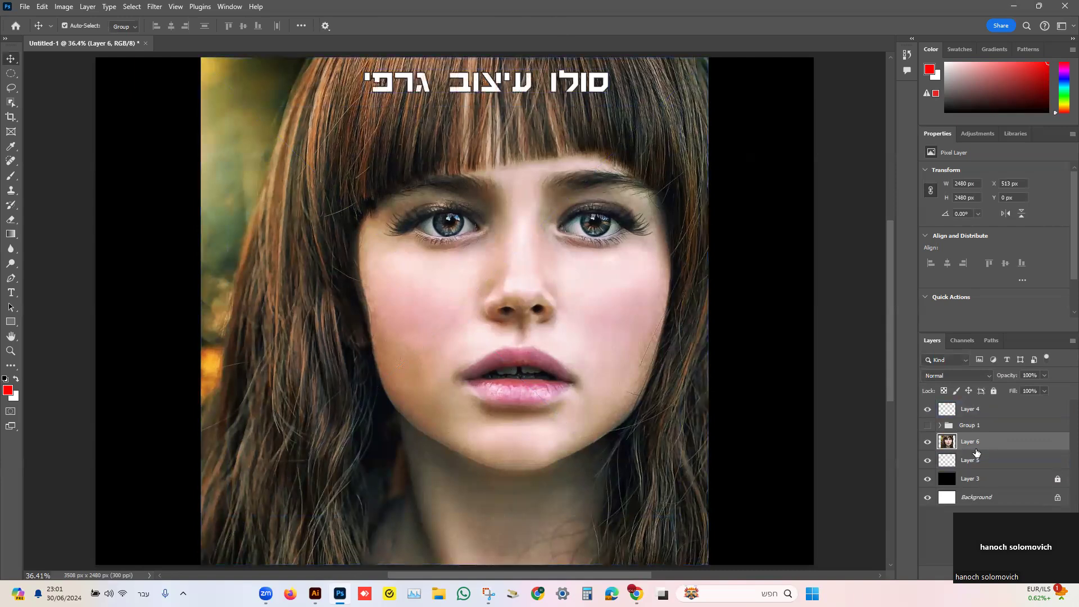
{"action": "left_click", "coordinate": [928, 441]}
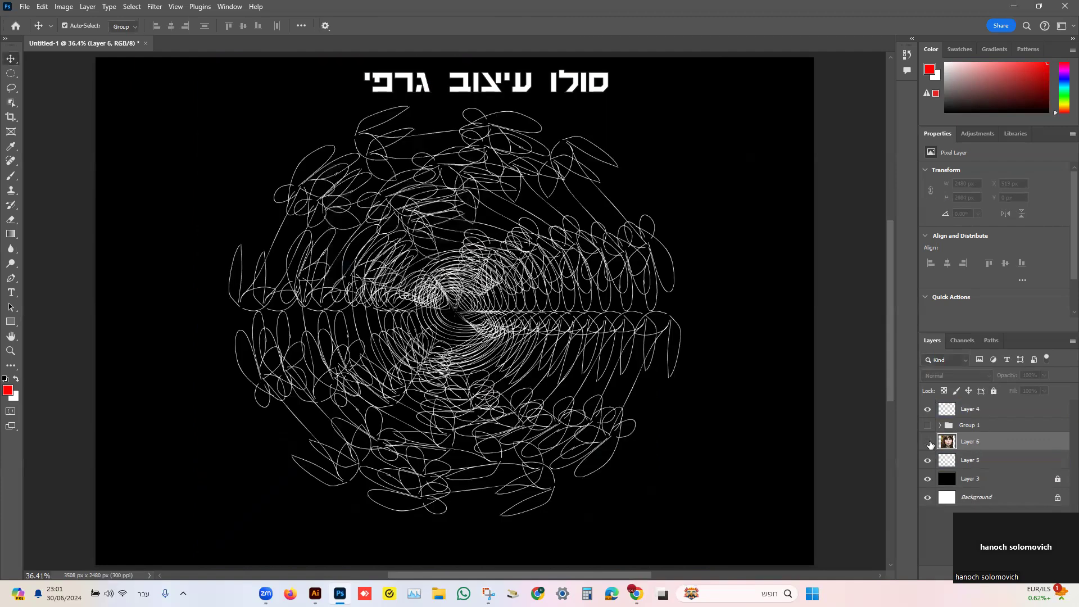
{"action": "left_click", "coordinate": [928, 442]}
{"action": "left_click", "coordinate": [928, 442]}
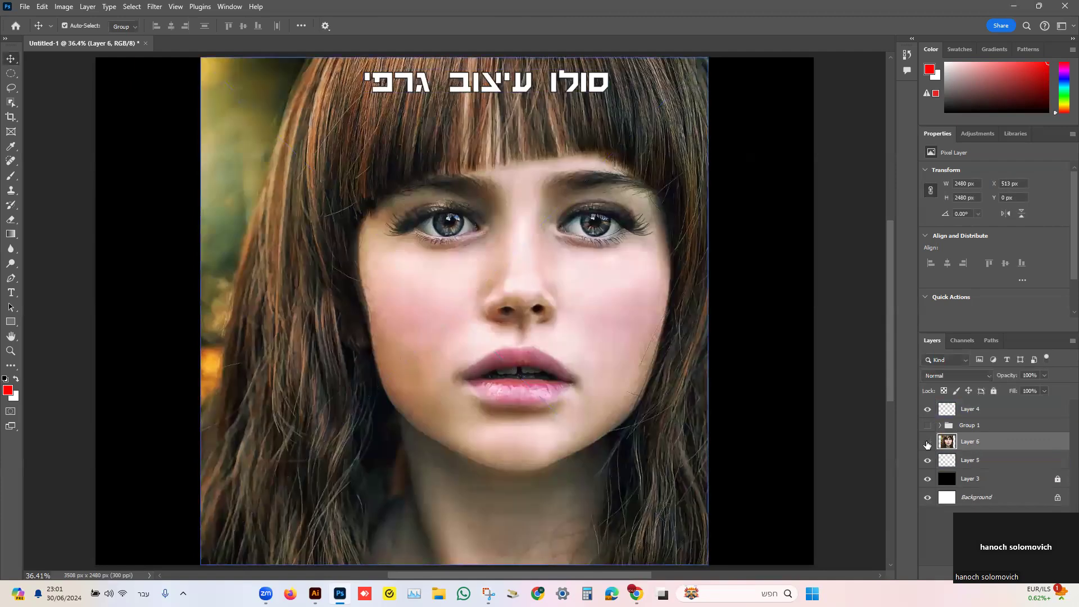
{"action": "left_click", "coordinate": [928, 442]}
{"action": "left_click", "coordinate": [927, 410]}
{"action": "left_click", "coordinate": [928, 410]}
{"action": "left_click", "coordinate": [928, 409]}
{"action": "left_click", "coordinate": [928, 410]}
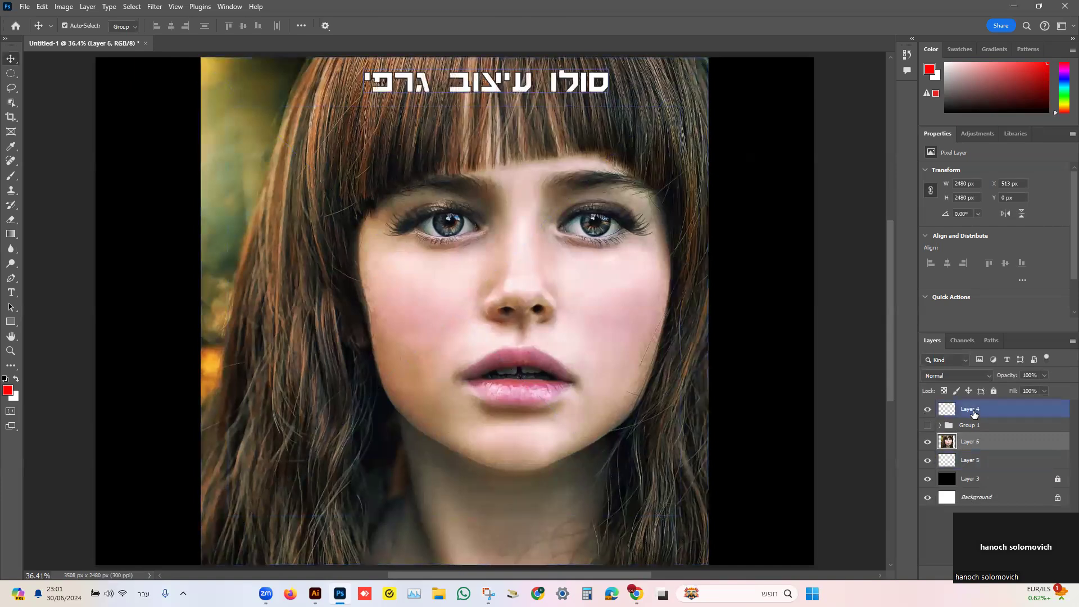
Step: Lock the photo on Layer 6 and move the line art on Layer 5 above it
{"action": "left_click", "coordinate": [993, 390]}
{"action": "left_click", "coordinate": [958, 461]}
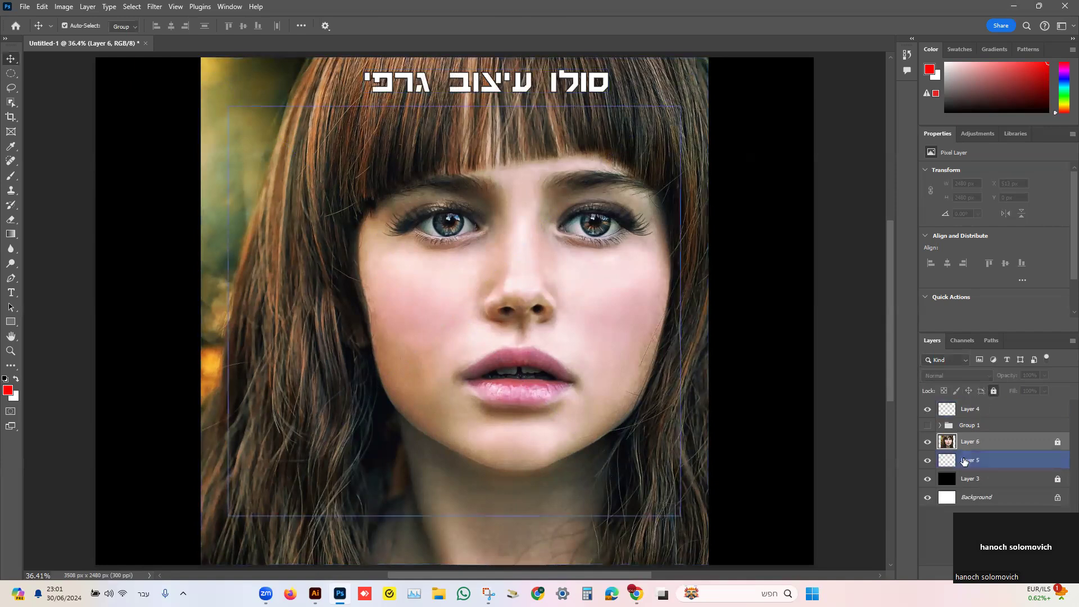
{"action": "left_click_drag", "start_coordinate": [958, 461], "coordinate": [963, 437]}
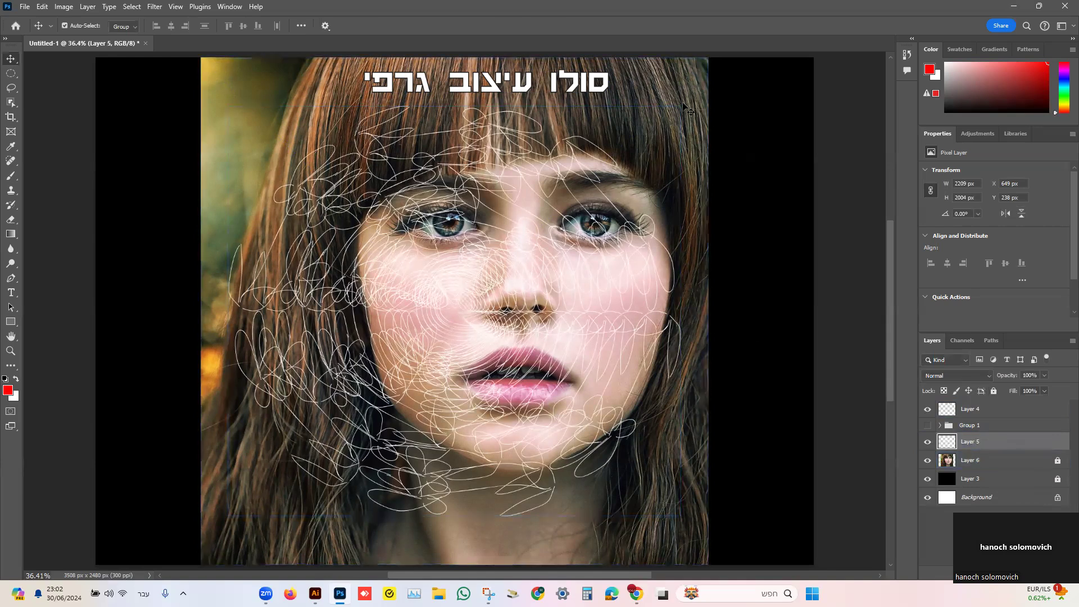
Step: Move the photo Layer 6 back above Layer 5 and clip it to the line art with a clipping mask
{"action": "left_click_drag", "start_coordinate": [967, 460], "coordinate": [972, 445]}
{"action": "right_click", "coordinate": [978, 444]}
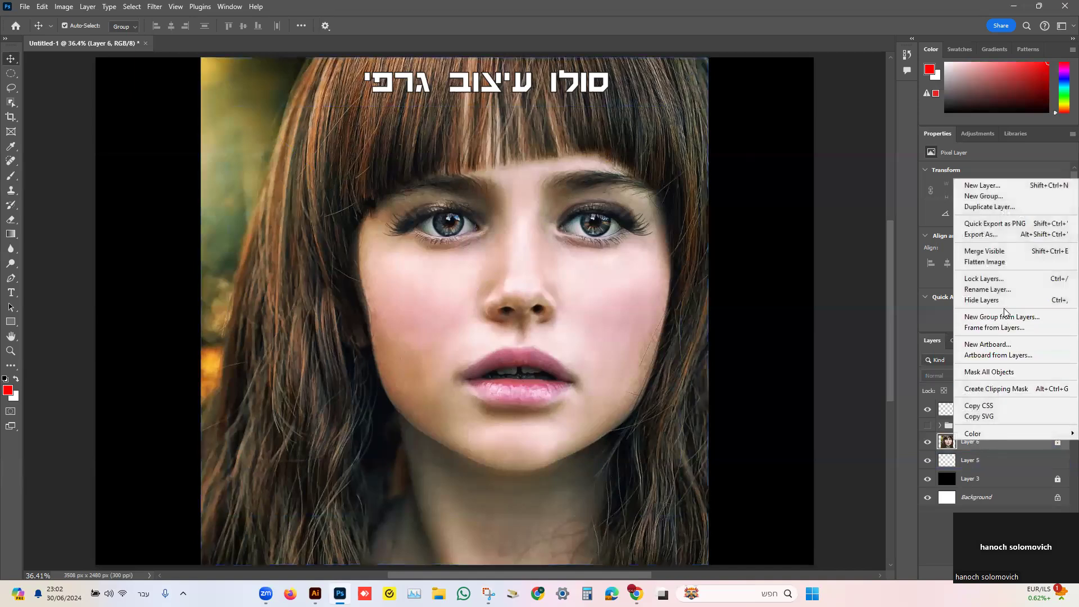
{"action": "left_click", "coordinate": [1040, 393]}
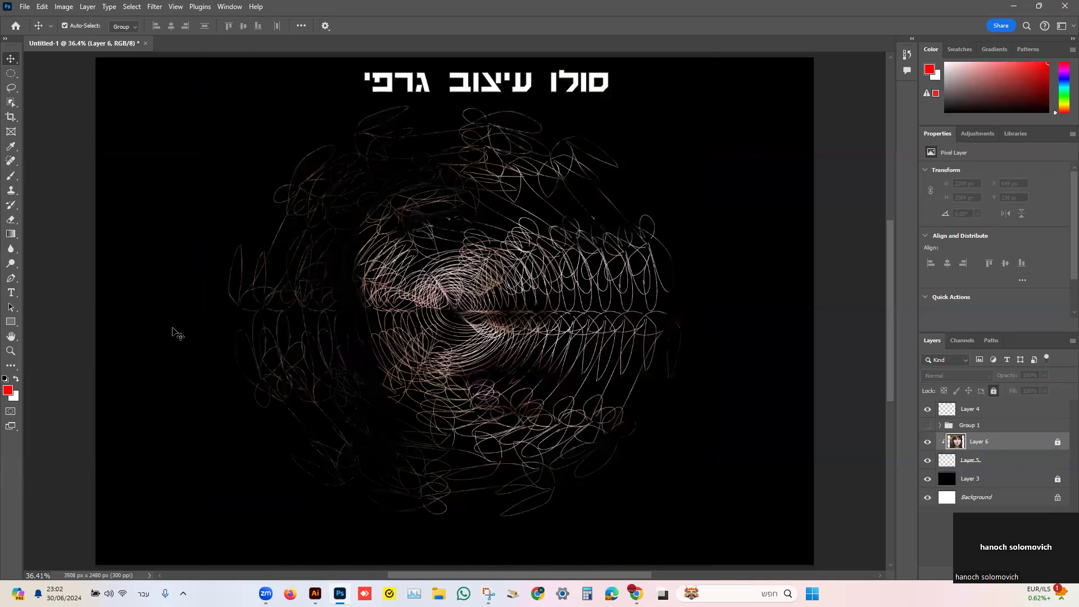
Step: Inspect the photo-filled line art up close around the centre of the circle
{"action": "key", "text": "ctrl"}
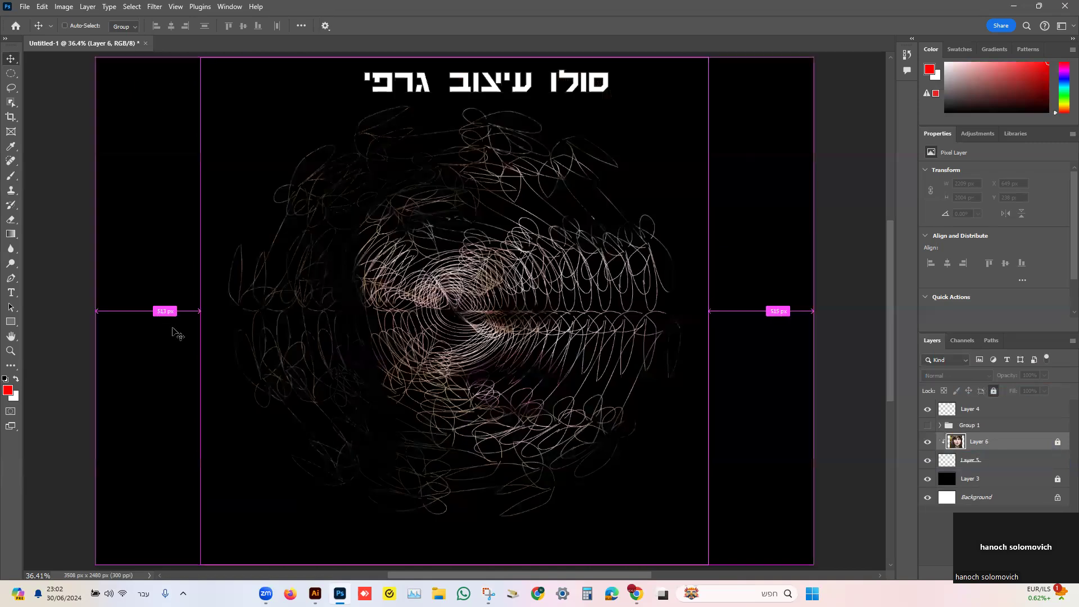
{"action": "key", "text": "ctrl+plus"}
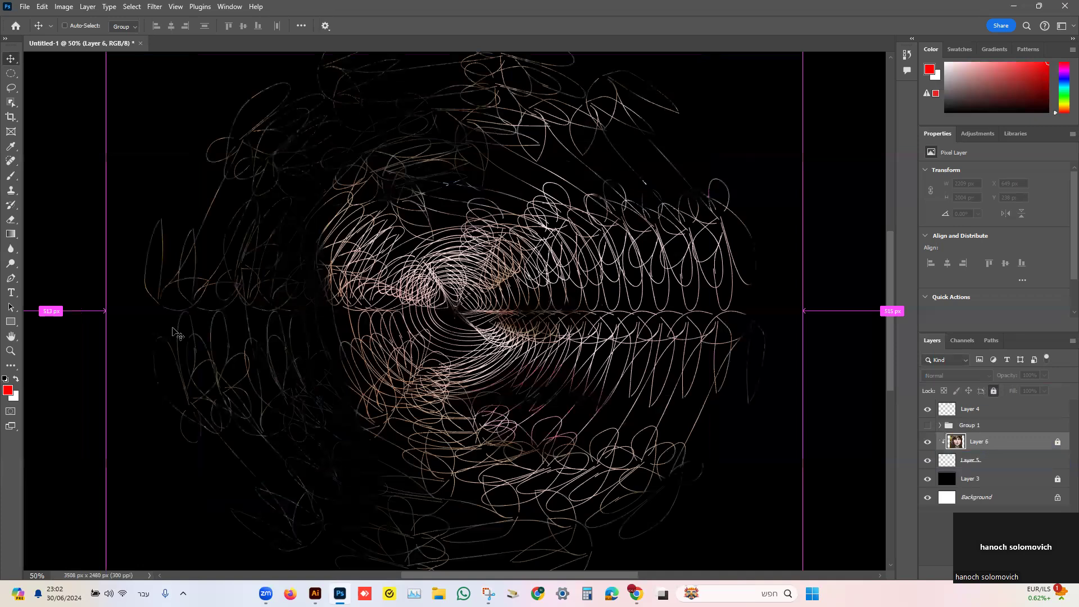
{"action": "key", "text": "ctrl+plus"}
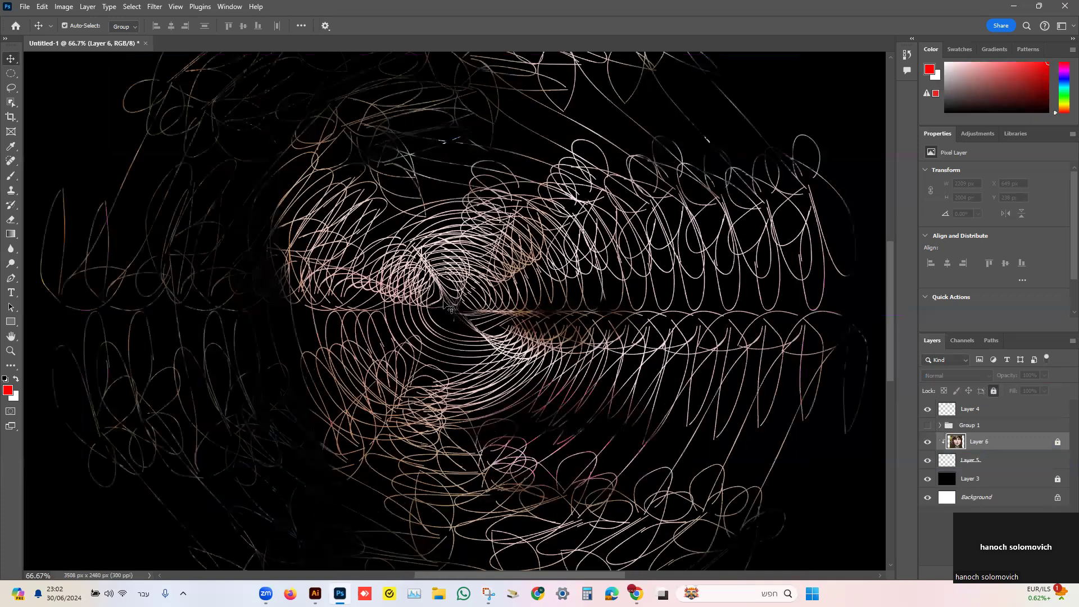
{"action": "key", "text": "ctrl+0"}
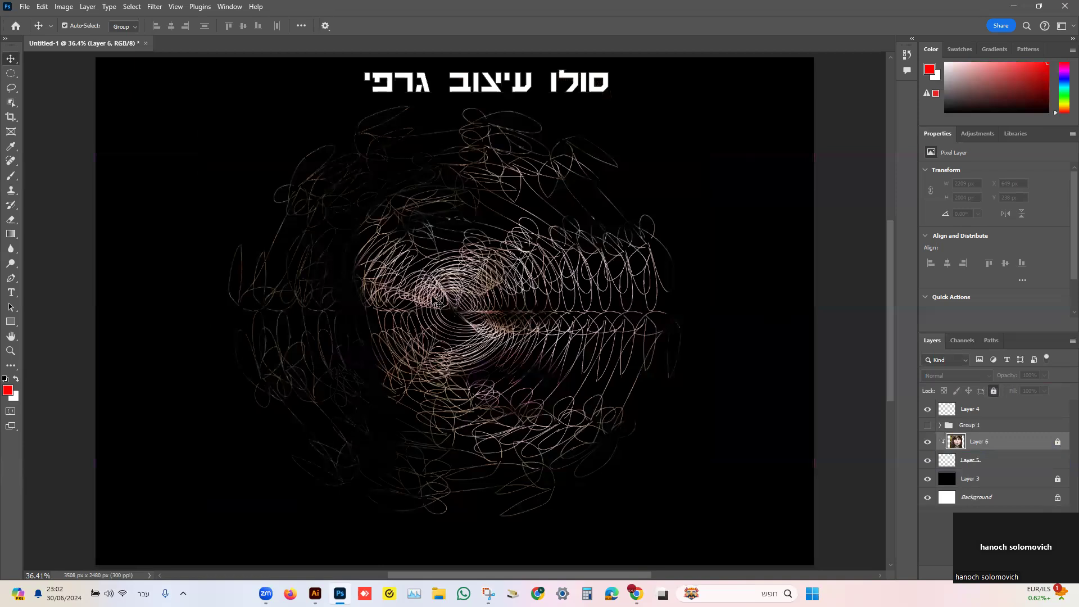
Step: Switch to Illustrator's Untitled-2 document and undo the scaled ring copies until only the outermost flower ring is left
{"action": "left_click", "coordinate": [315, 594]}
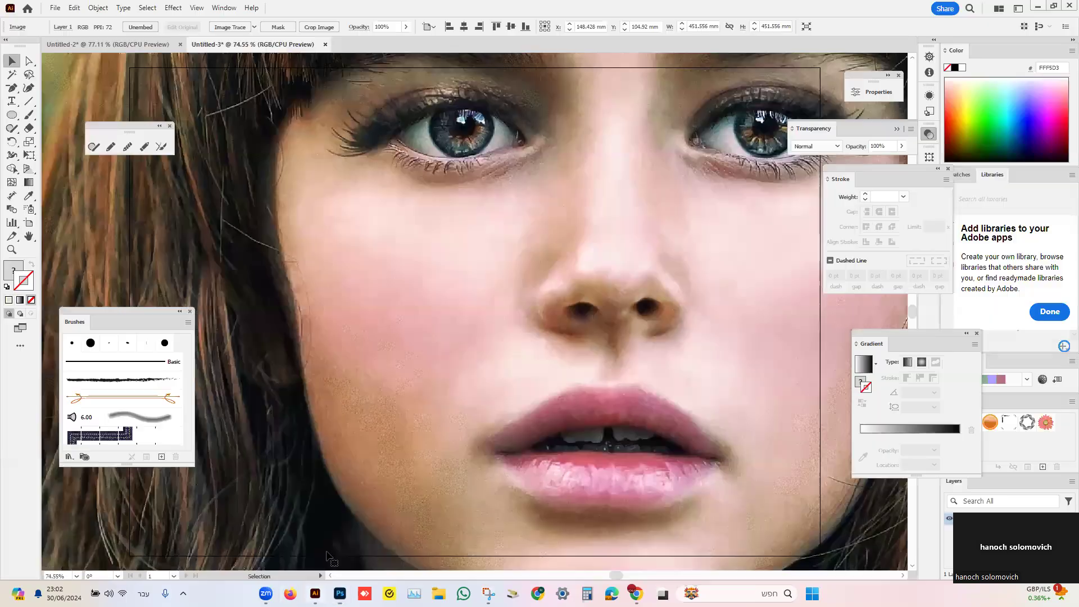
{"action": "left_click", "coordinate": [107, 44]}
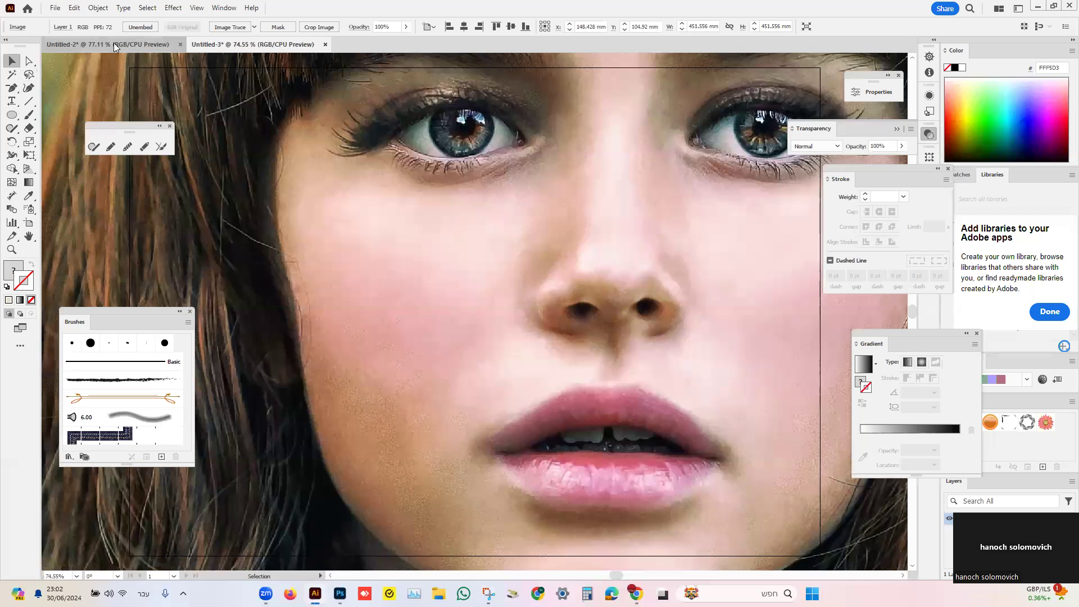
{"action": "key", "text": "ctrl+z"}
{"action": "key", "text": "ctrl+z"}
{"action": "key", "text": "ctrl+z"}
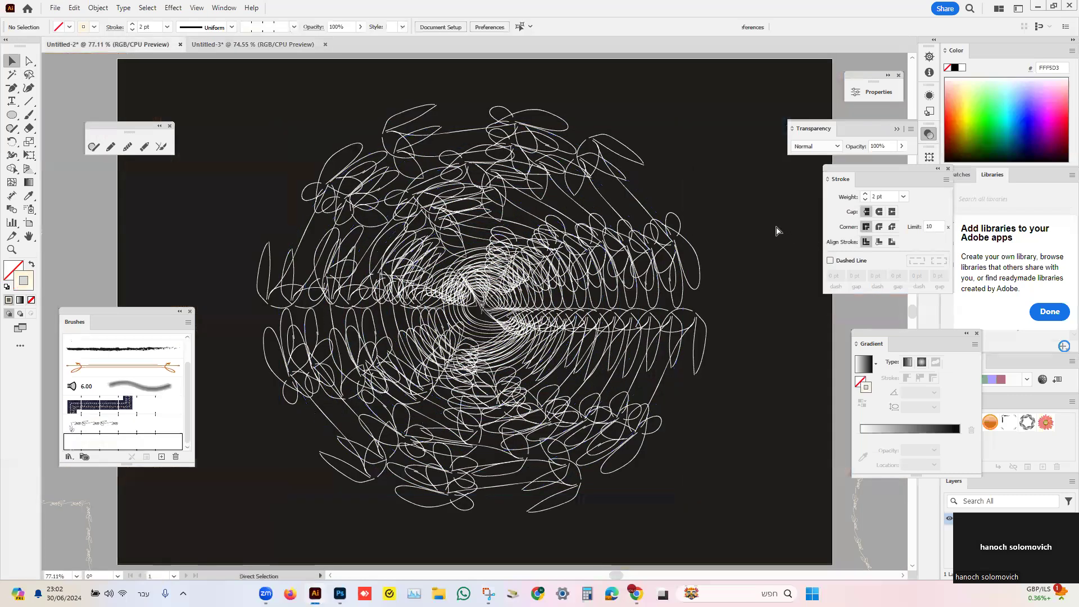
{"action": "key", "text": "ctrl+z"}
{"action": "key", "text": "ctrl+z"}
{"action": "key", "text": "ctrl+z"}
{"action": "key", "text": "ctrl+z"}
{"action": "key", "text": "ctrl+z"}
{"action": "key", "text": "ctrl+z"}
{"action": "key", "text": "ctrl+z"}
{"action": "key", "text": "ctrl+z"}
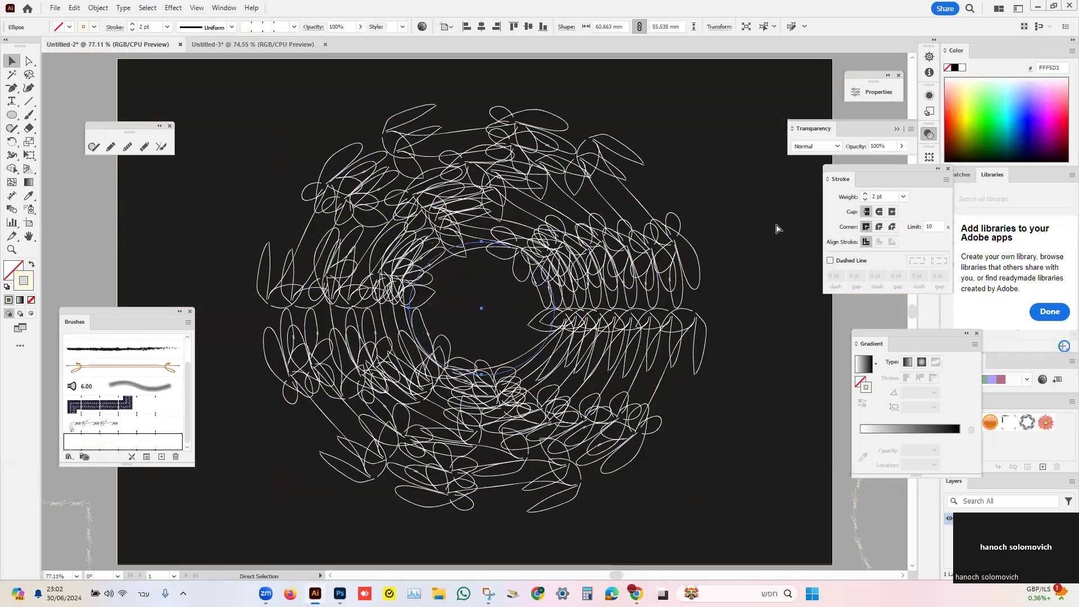
{"action": "key", "text": "ctrl+z"}
{"action": "key", "text": "ctrl+z"}
{"action": "key", "text": "ctrl+z"}
{"action": "key", "text": "ctrl+z"}
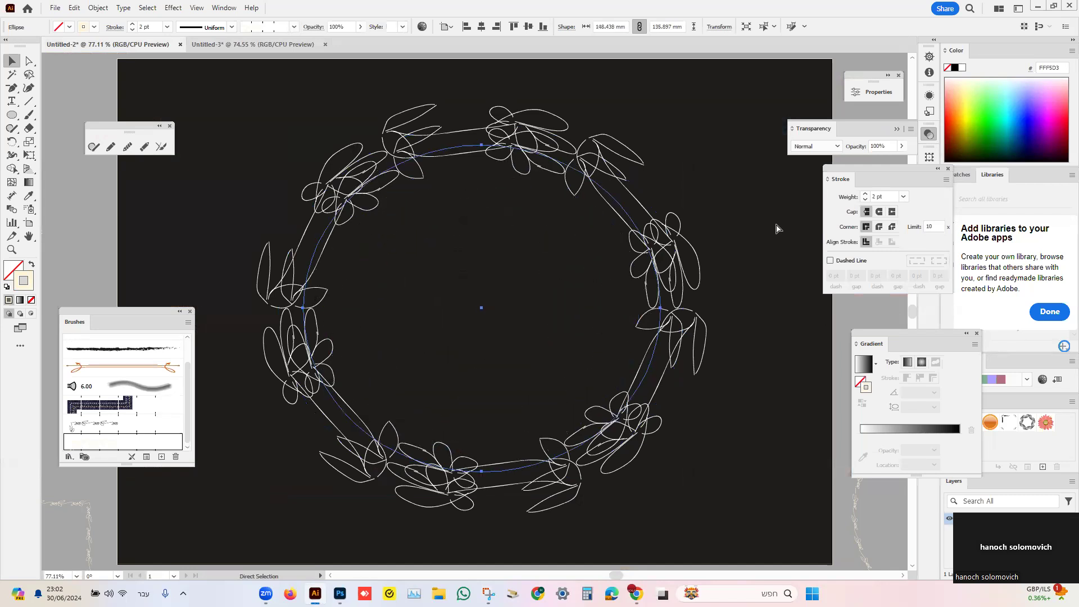
{"action": "key", "text": "v"}
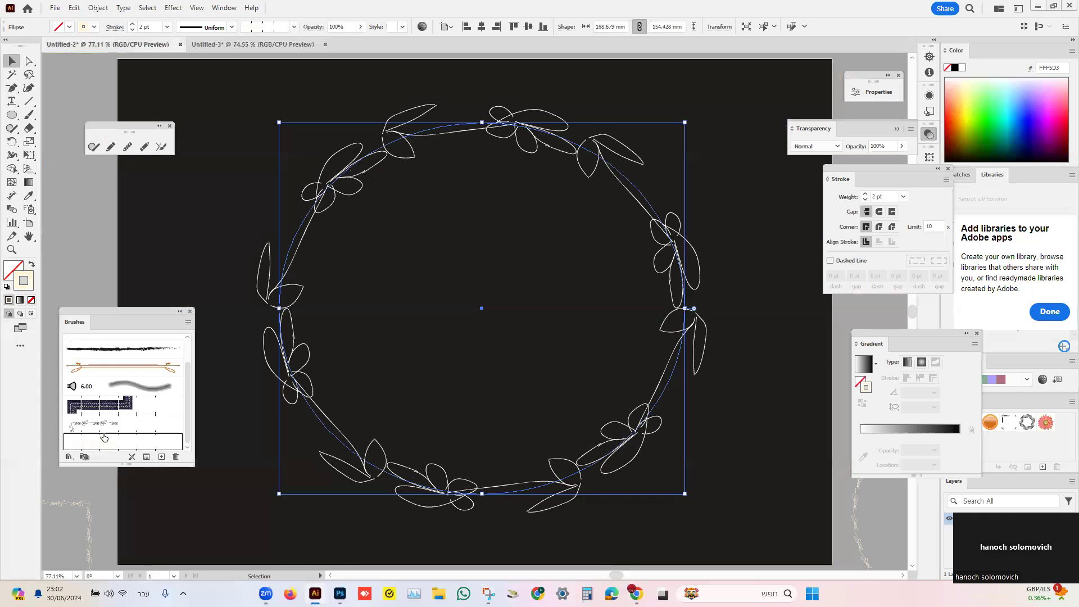
Step: Set the scale of Pattern Brush 2 to 70% and apply the change to the existing flower ring
{"action": "scroll", "coordinate": [115, 420], "scroll_direction": "down", "scroll_amount": 1}
{"action": "left_click_drag", "start_coordinate": [229, 158], "coordinate": [331, 266]}
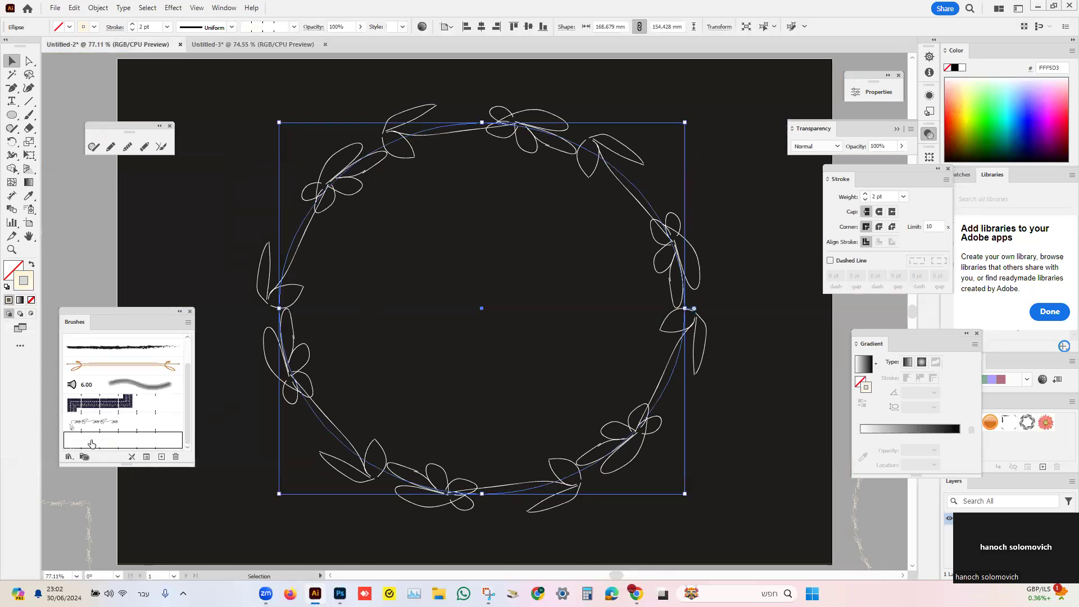
{"action": "double_click", "coordinate": [93, 444]}
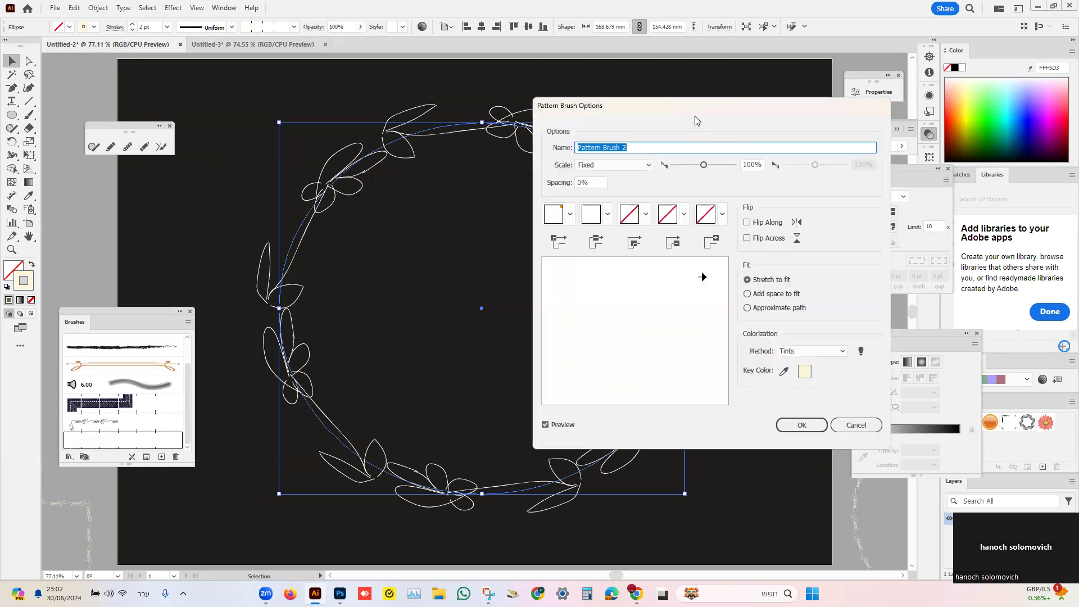
{"action": "left_click_drag", "start_coordinate": [697, 116], "coordinate": [738, 117]}
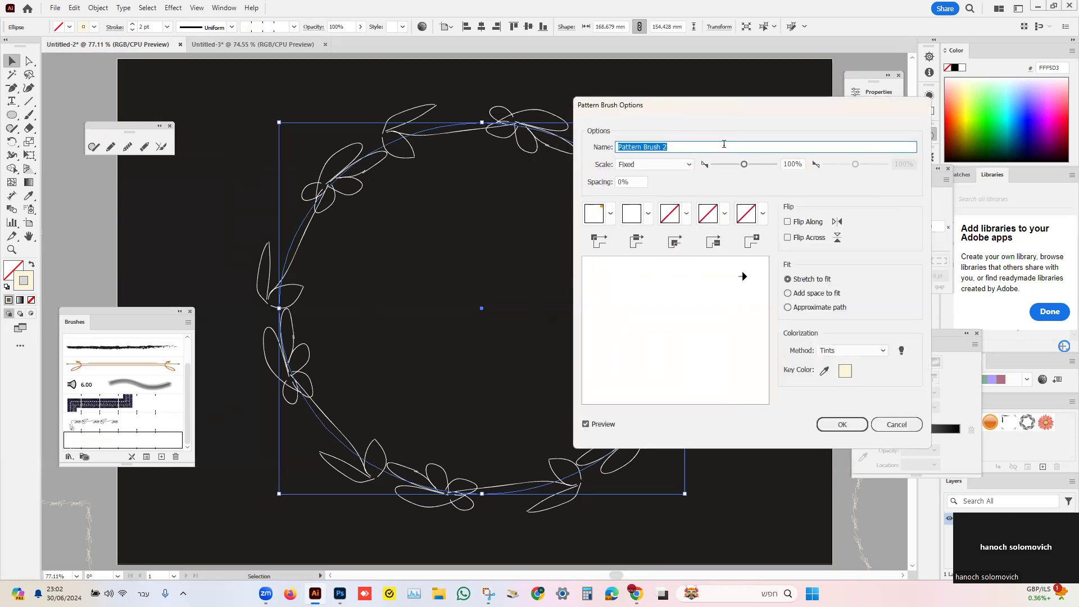
{"action": "mouse_move", "coordinate": [742, 167]}
{"action": "left_mouse_down"}
{"action": "mouse_move", "coordinate": [754, 166]}
{"action": "mouse_move", "coordinate": [735, 168]}
{"action": "left_mouse_up"}
{"action": "left_click", "coordinate": [841, 425]}
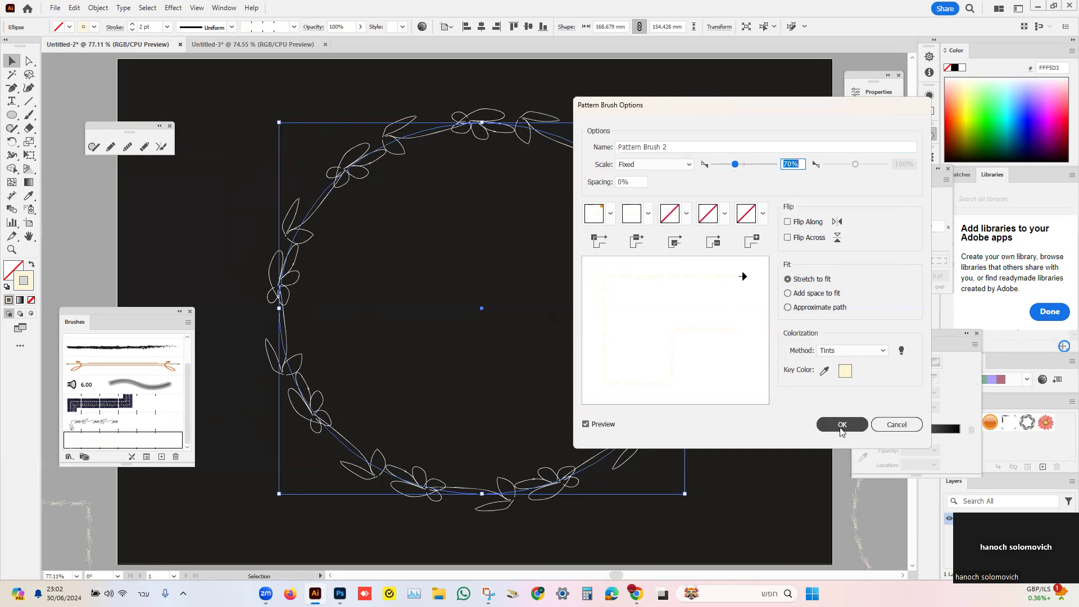
{"action": "left_click", "coordinate": [525, 309]}
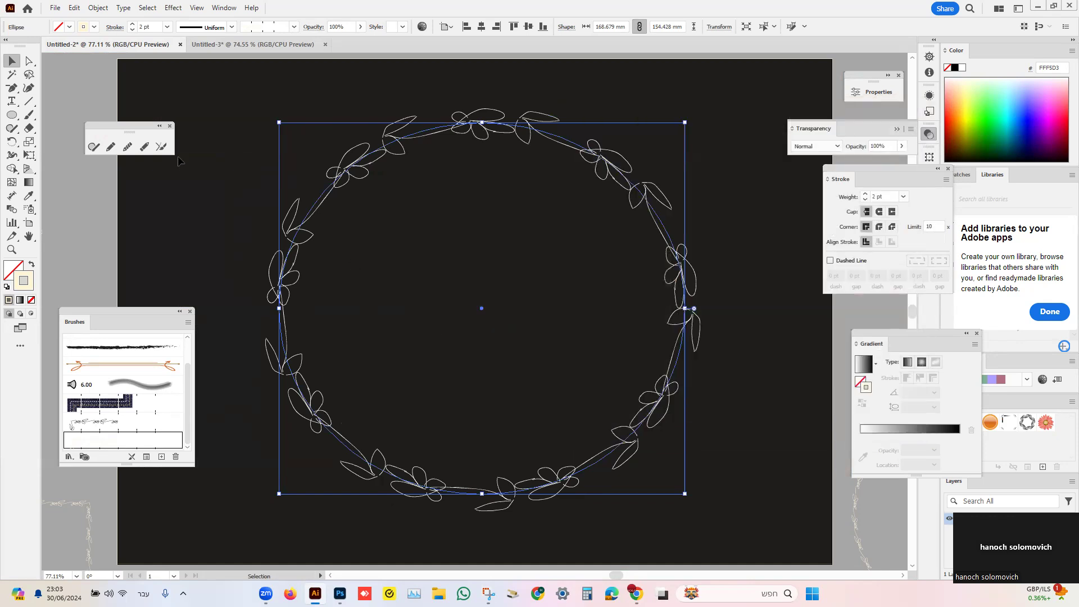
Step: Create a copy of the flower ring scaled uniformly to 95%
{"action": "right_click", "coordinate": [436, 240]}
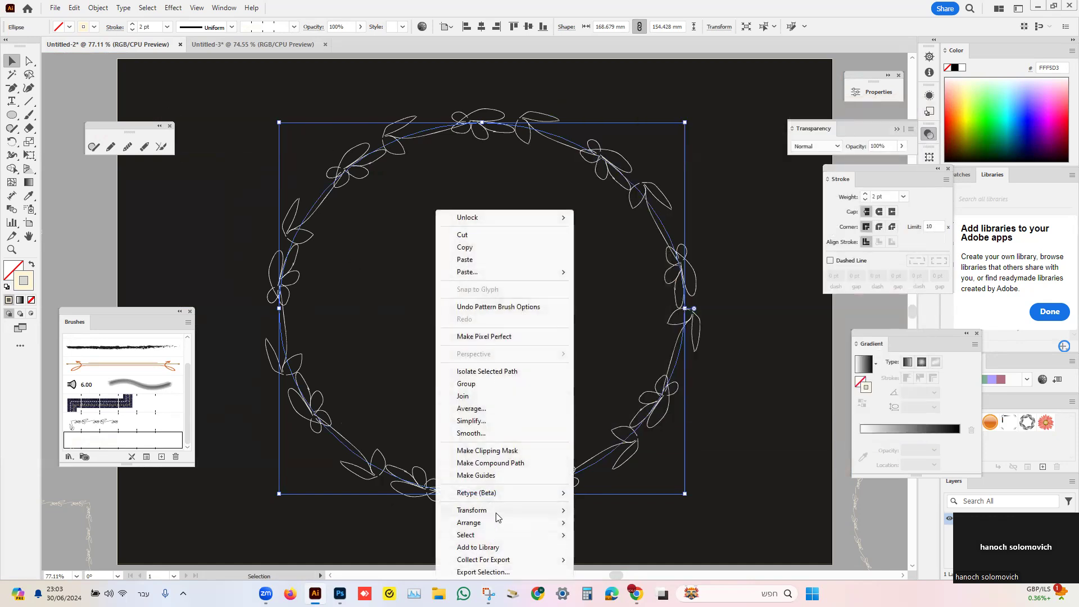
{"action": "mouse_move", "coordinate": [517, 512]}
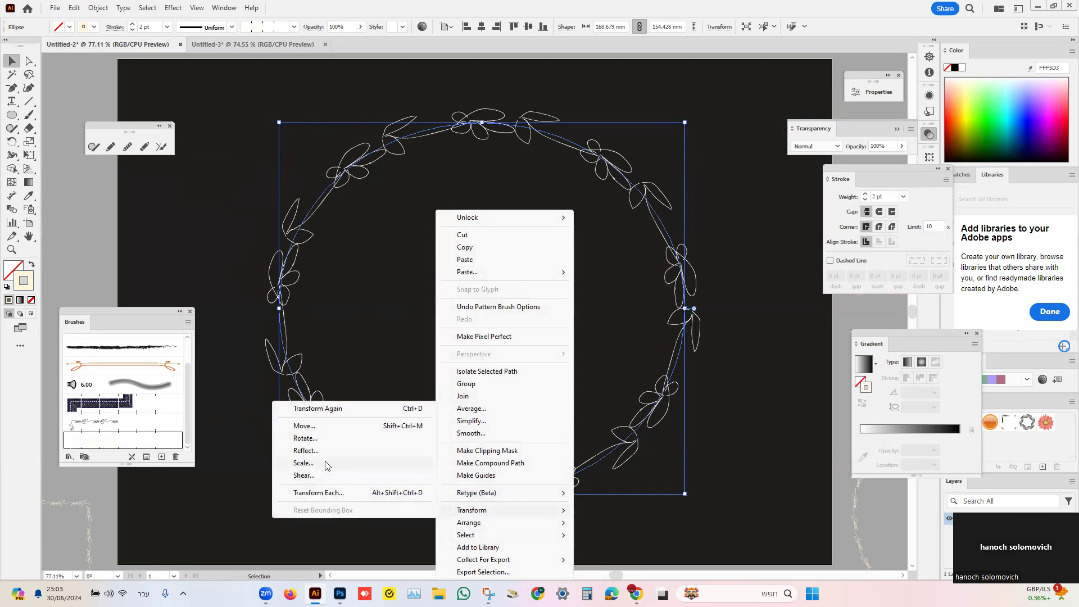
{"action": "left_click", "coordinate": [304, 463]}
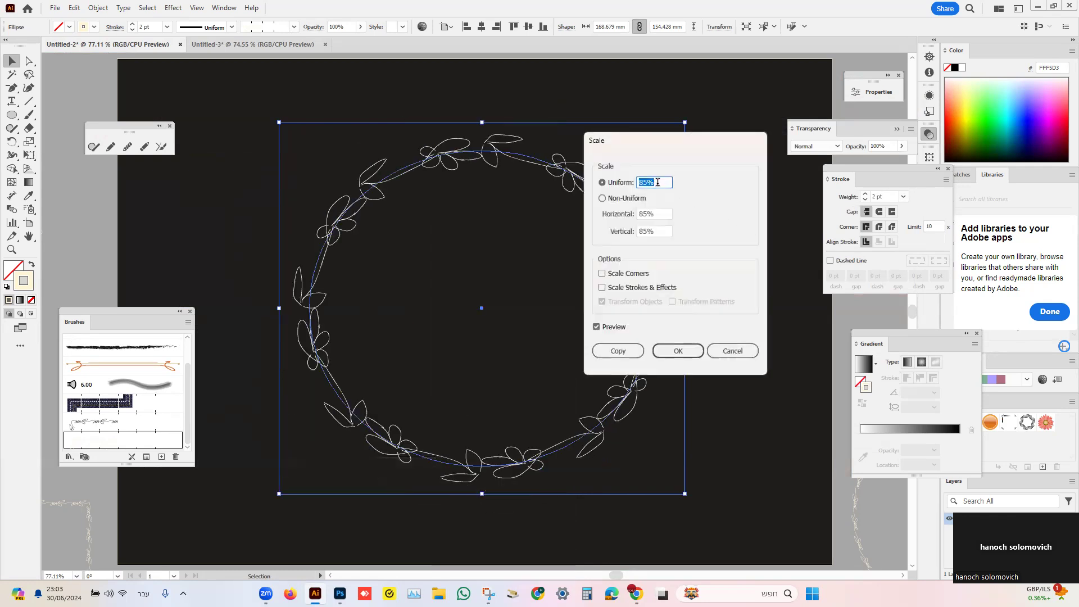
{"action": "type", "text": "95"}
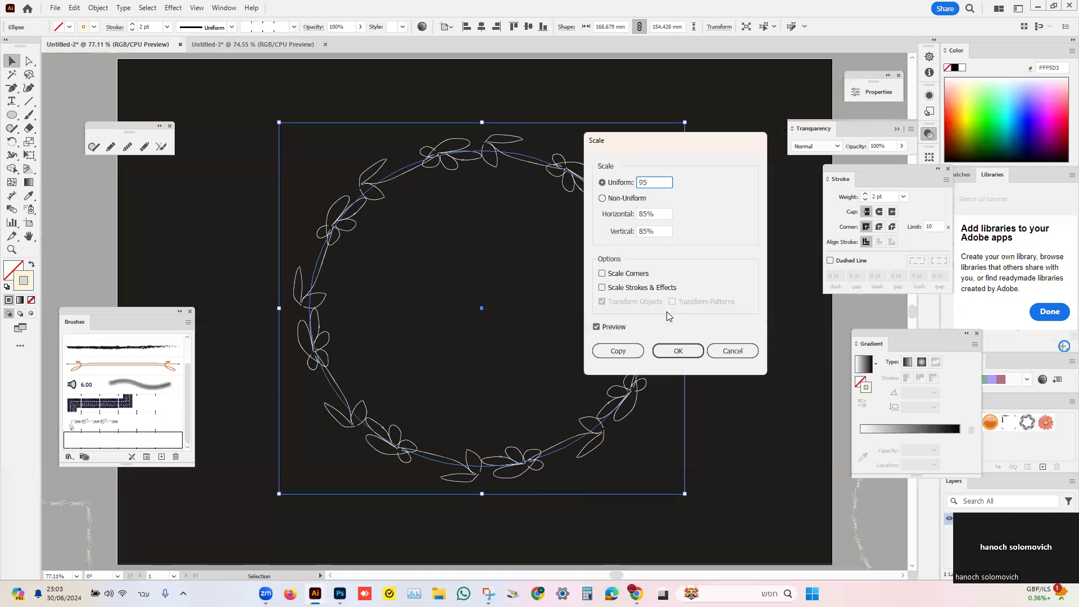
{"action": "left_click", "coordinate": [614, 352]}
{"action": "left_click", "coordinate": [617, 351]}
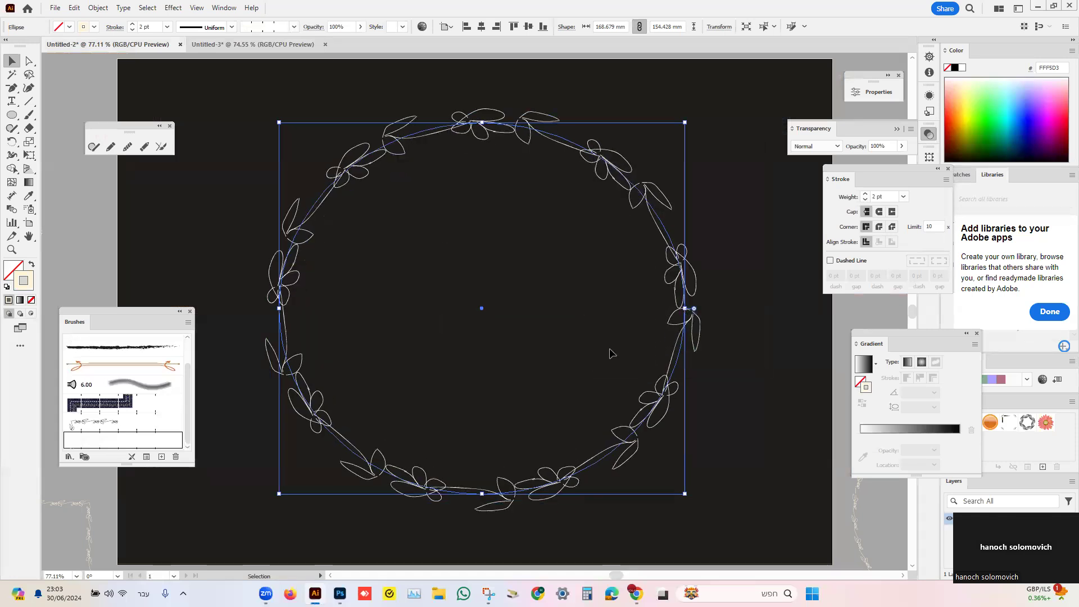
Step: Repeat the 95% scaled copy until concentric flower rings fill the circle almost to its centre
{"action": "key", "text": "ctrl+d"}
{"action": "key", "text": "ctrl+d"}
{"action": "key", "text": "ctrl+d"}
{"action": "key", "text": "ctrl+d"}
{"action": "key", "text": "ctrl+d"}
{"action": "key", "text": "ctrl+d"}
{"action": "key", "text": "ctrl+d"}
{"action": "key", "text": "ctrl+d"}
{"action": "key", "text": "ctrl+d"}
{"action": "key", "text": "ctrl+d"}
{"action": "key", "text": "ctrl+d"}
{"action": "key", "text": "ctrl+d"}
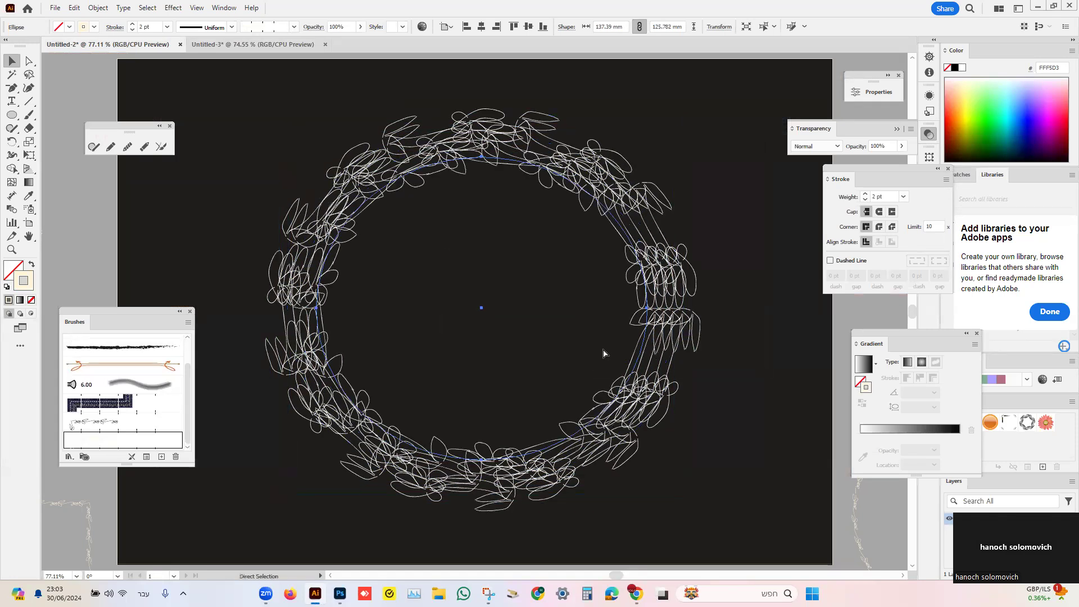
{"action": "key", "text": "ctrl+d"}
{"action": "key", "text": "ctrl+d"}
{"action": "key", "text": "ctrl+d"}
{"action": "key", "text": "ctrl+d"}
{"action": "key", "text": "ctrl+d"}
{"action": "key", "text": "ctrl+d"}
{"action": "key", "text": "ctrl+d"}
{"action": "key", "text": "ctrl+d"}
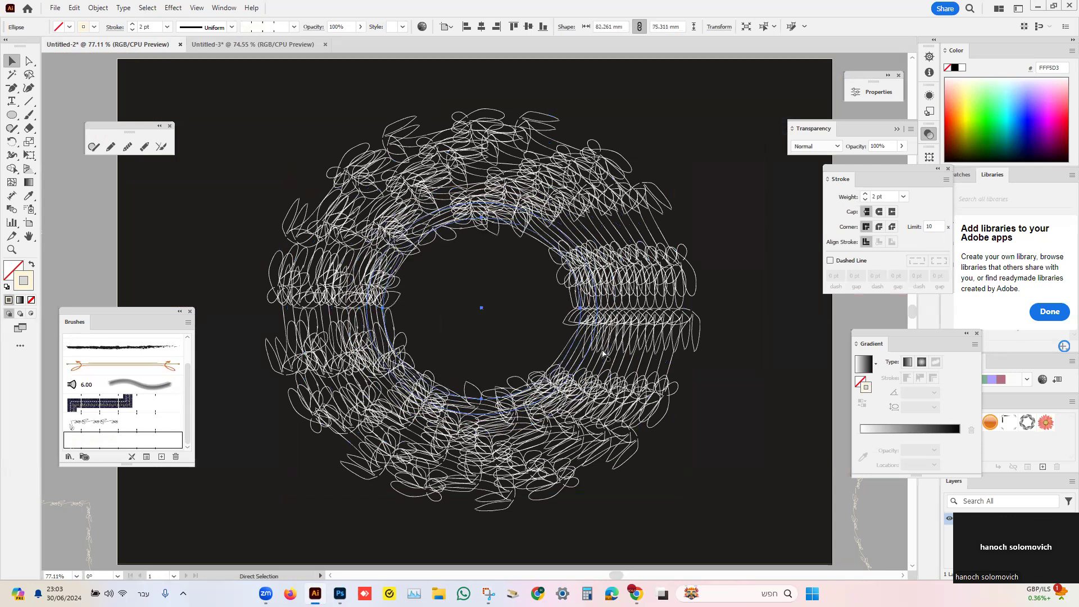
{"action": "key", "text": "ctrl+d"}
{"action": "key", "text": "ctrl+d"}
{"action": "key", "text": "ctrl+d"}
{"action": "key", "text": "ctrl+d"}
{"action": "key", "text": "ctrl+d"}
{"action": "key", "text": "ctrl+d"}
{"action": "key", "text": "ctrl+d"}
{"action": "key", "text": "ctrl+d"}
{"action": "key", "text": "ctrl+d"}
{"action": "key", "text": "ctrl+d"}
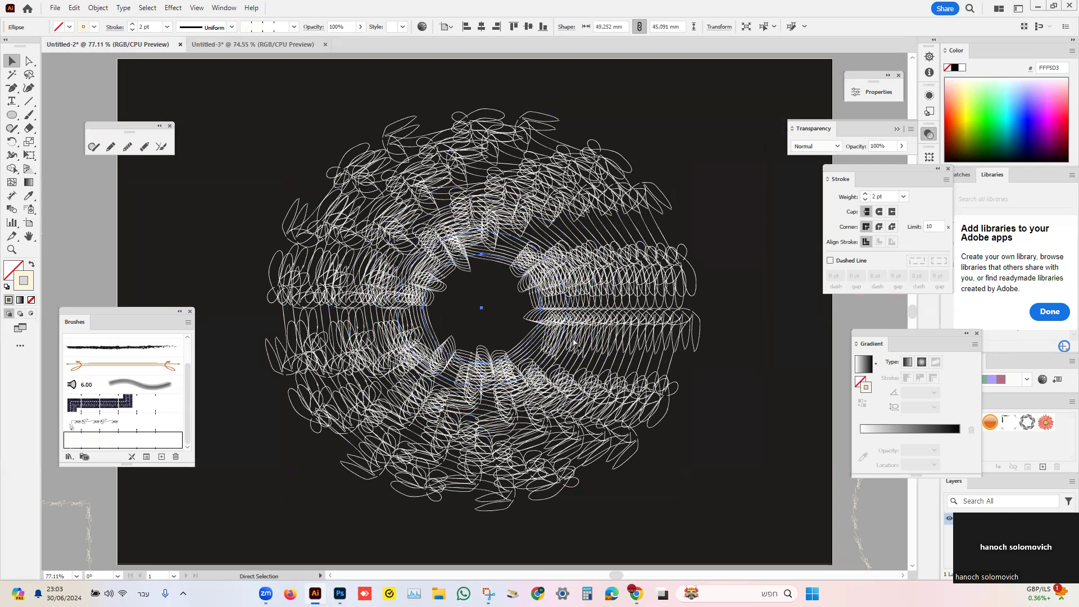
{"action": "key", "text": "ctrl+d"}
{"action": "key", "text": "ctrl+d"}
{"action": "key", "text": "ctrl+d"}
{"action": "key", "text": "ctrl+d"}
{"action": "key", "text": "ctrl+d"}
{"action": "key", "text": "ctrl+d"}
{"action": "key", "text": "ctrl+d"}
{"action": "key", "text": "ctrl+d"}
{"action": "key", "text": "ctrl+d"}
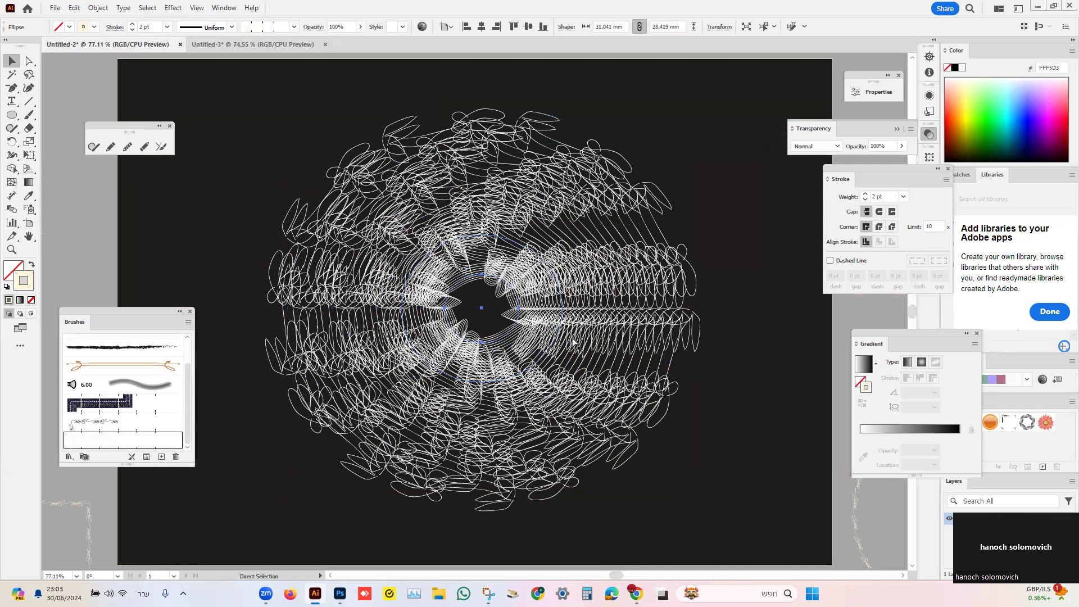
{"action": "key", "text": "ctrl+d"}
{"action": "key", "text": "ctrl+d"}
{"action": "key", "text": "ctrl+d"}
{"action": "key", "text": "ctrl+d"}
{"action": "key", "text": "ctrl+d"}
{"action": "key", "text": "ctrl+d"}
{"action": "key", "text": "ctrl+d"}
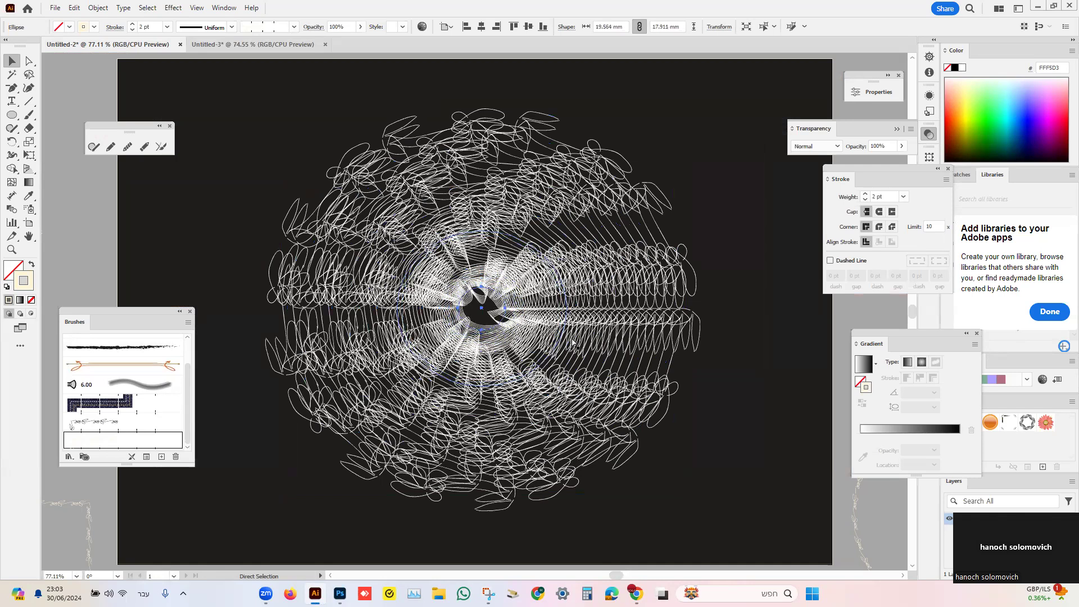
Step: Select all the concentric flower rings and copy them
{"action": "left_click_drag", "start_coordinate": [207, 99], "coordinate": [778, 542]}
{"action": "left_click", "coordinate": [75, 8]}
{"action": "left_click", "coordinate": [95, 62]}
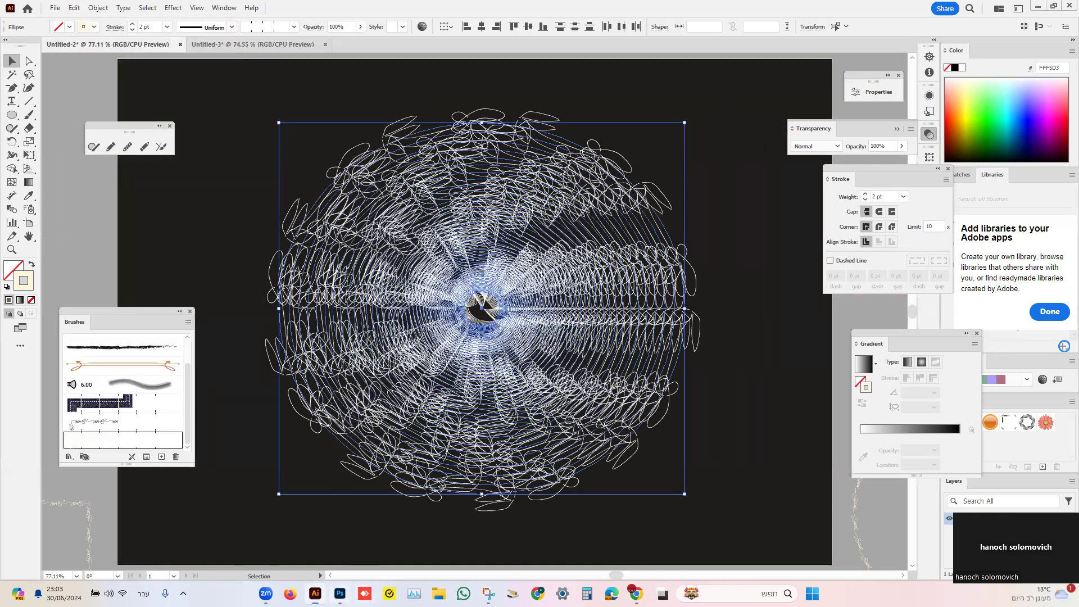
Step: Switch to Photoshop and delete the old line art on Layer 5
{"action": "key", "text": "alt+Tab"}
{"action": "left_click", "coordinate": [946, 456]}
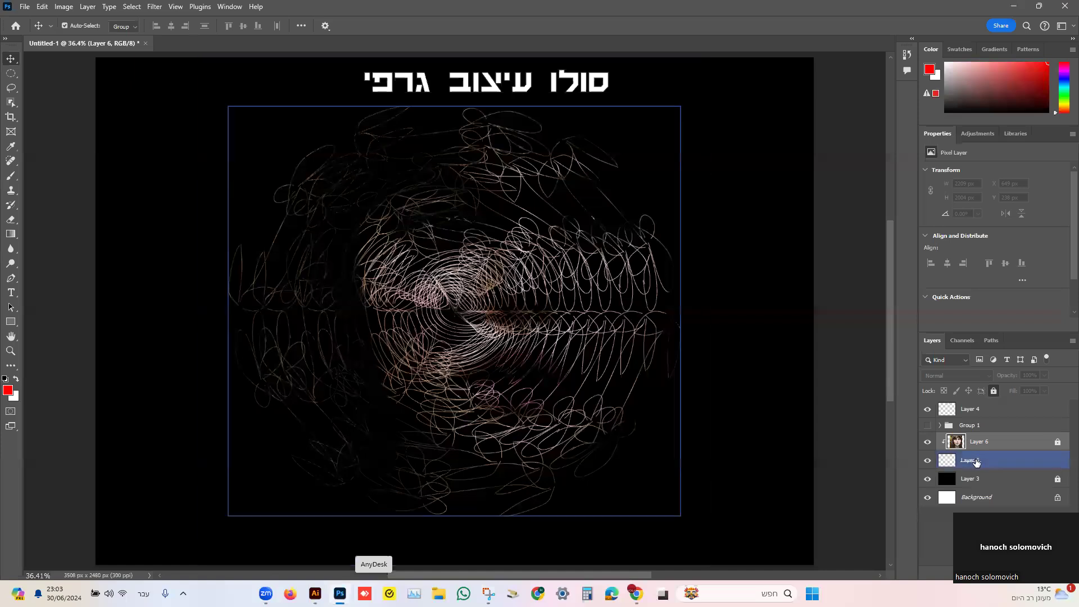
{"action": "key", "text": "Delete"}
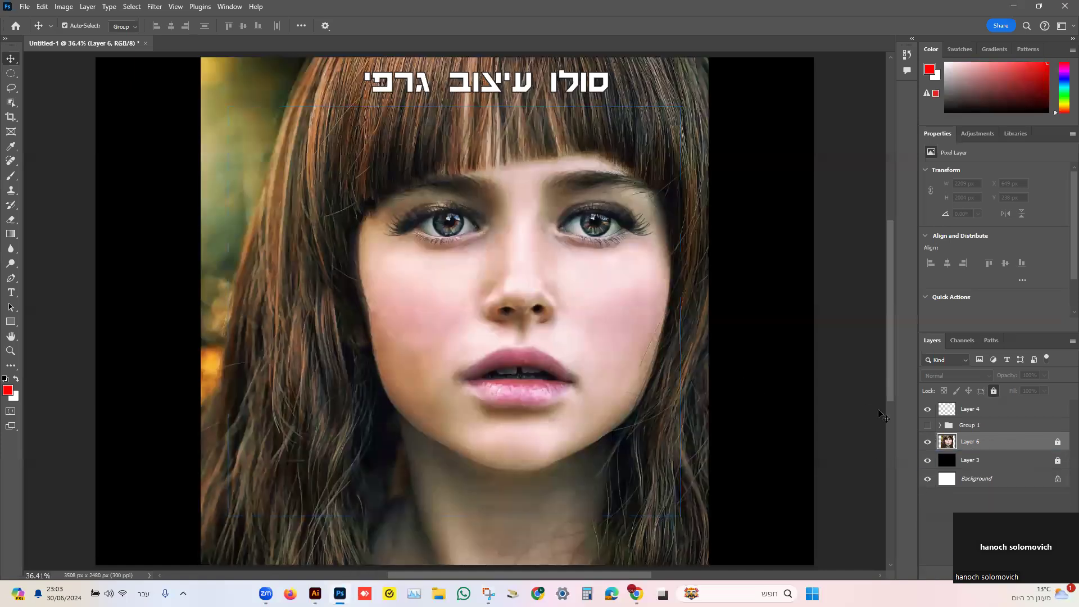
Step: Paste the copied rings as pixels above the photo and enlarge them to about 2444 × 2251 px
{"action": "left_click", "coordinate": [42, 7]}
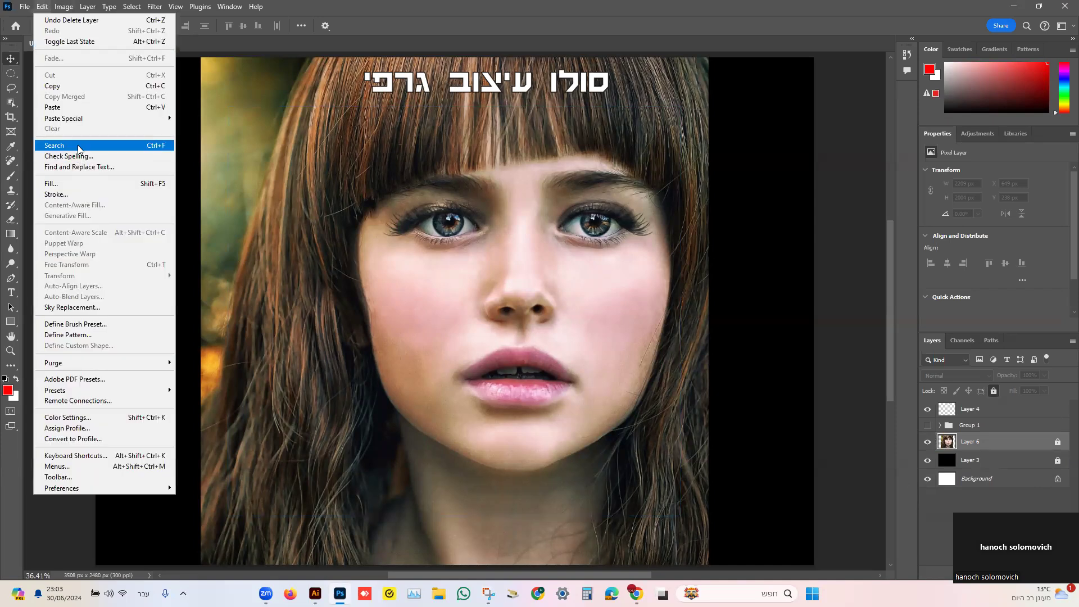
{"action": "left_click", "coordinate": [61, 108]}
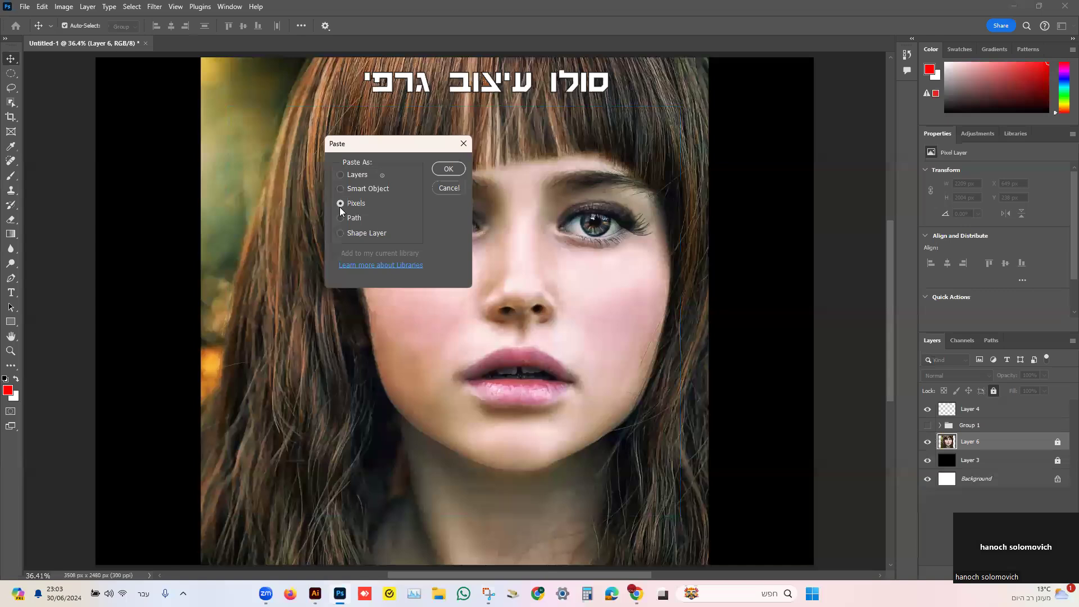
{"action": "left_click", "coordinate": [448, 169]}
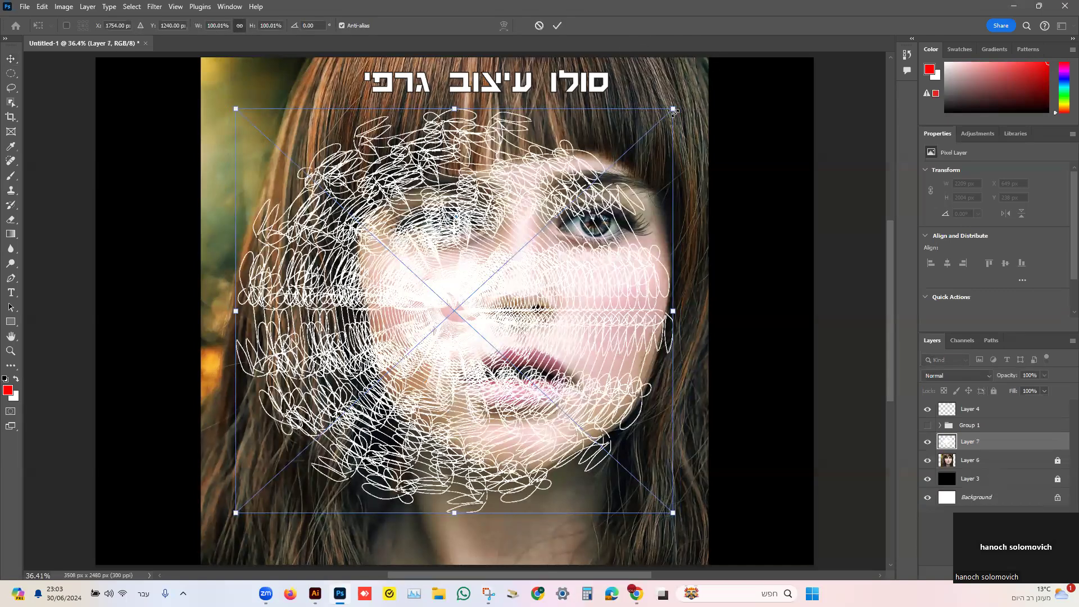
{"action": "left_click_drag", "start_coordinate": [686, 101], "coordinate": [700, 86]}
{"action": "left_click_drag", "start_coordinate": [229, 520], "coordinate": [209, 536]}
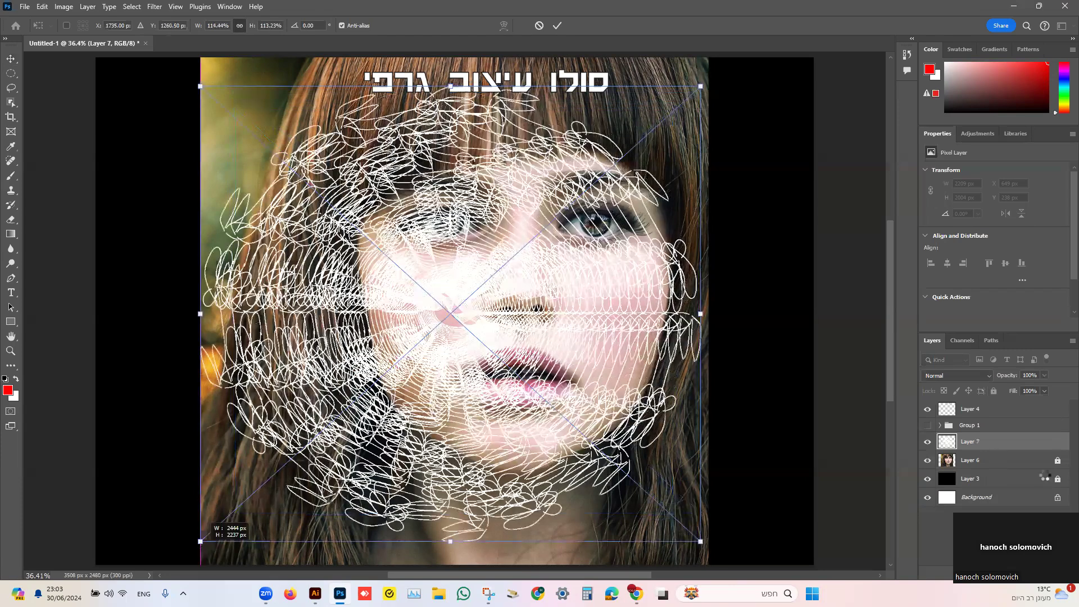
{"action": "key", "text": "Return"}
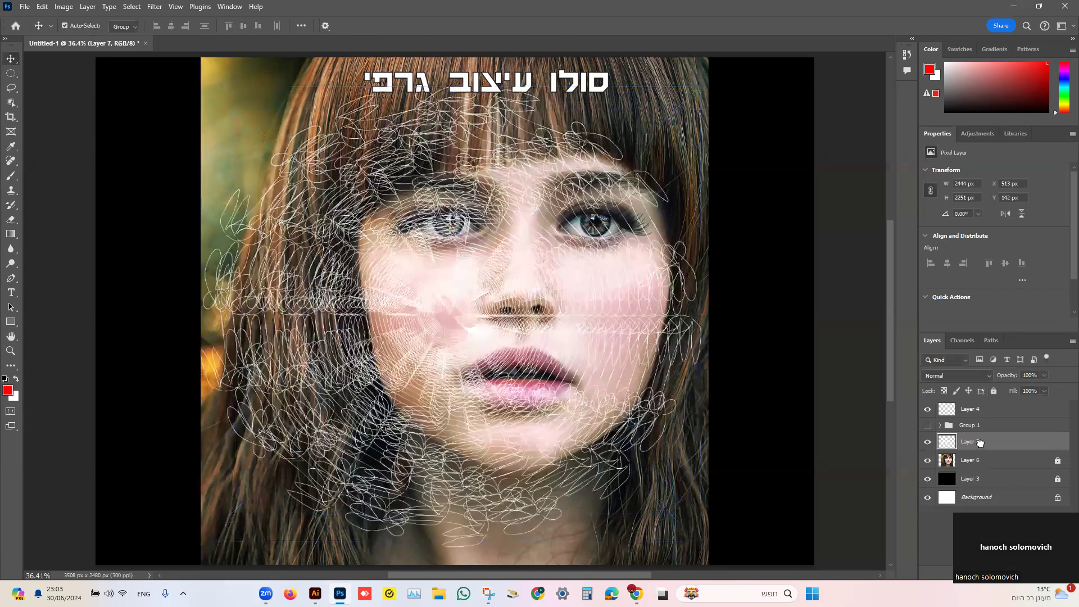
Step: Move the photo Layer 6 above Layer 7 and clip it to the new line art with a clipping mask
{"action": "mouse_move", "coordinate": [977, 459]}
{"action": "left_mouse_down"}
{"action": "mouse_move", "coordinate": [979, 472]}
{"action": "mouse_move", "coordinate": [978, 436]}
{"action": "mouse_move", "coordinate": [977, 448]}
{"action": "left_mouse_up"}
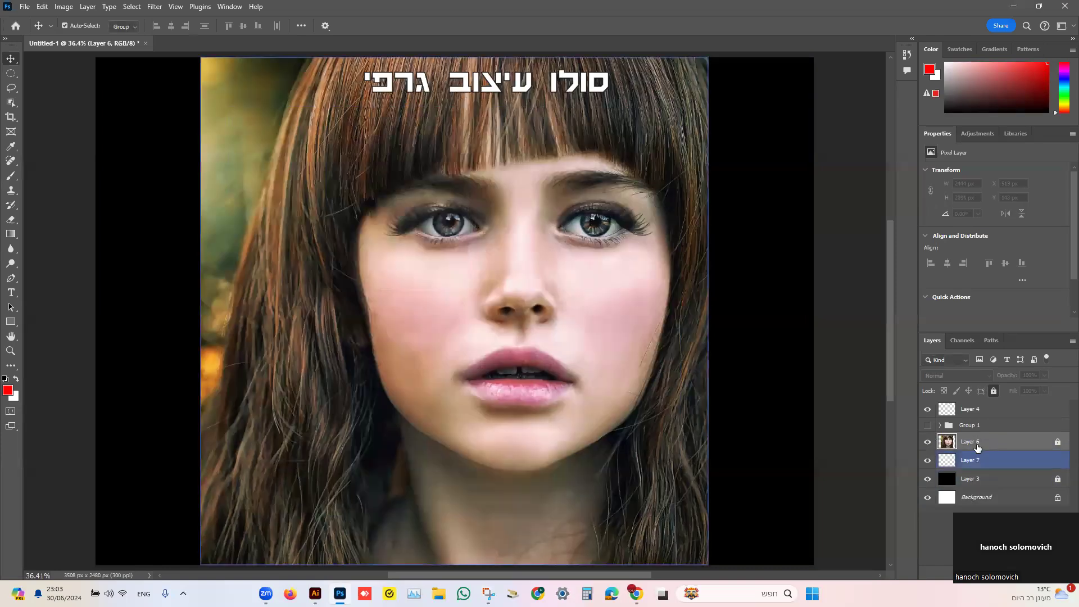
{"action": "right_click", "coordinate": [978, 445]}
{"action": "left_click", "coordinate": [998, 391]}
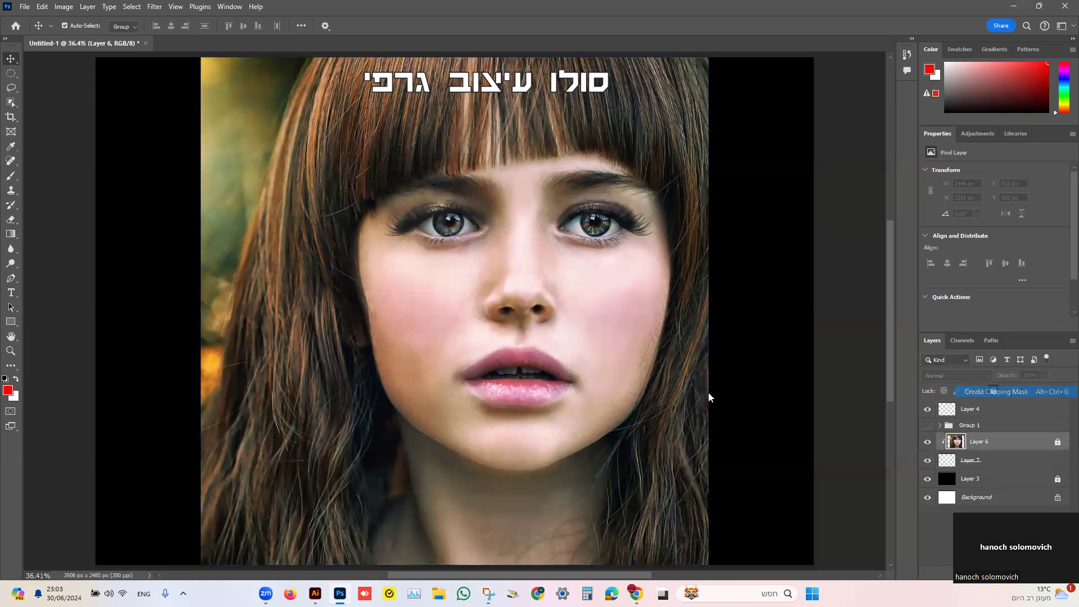
Step: Examine the denser photo-filled line art up close around the eye, nose and lips
{"action": "key", "text": "ctrl+plus"}
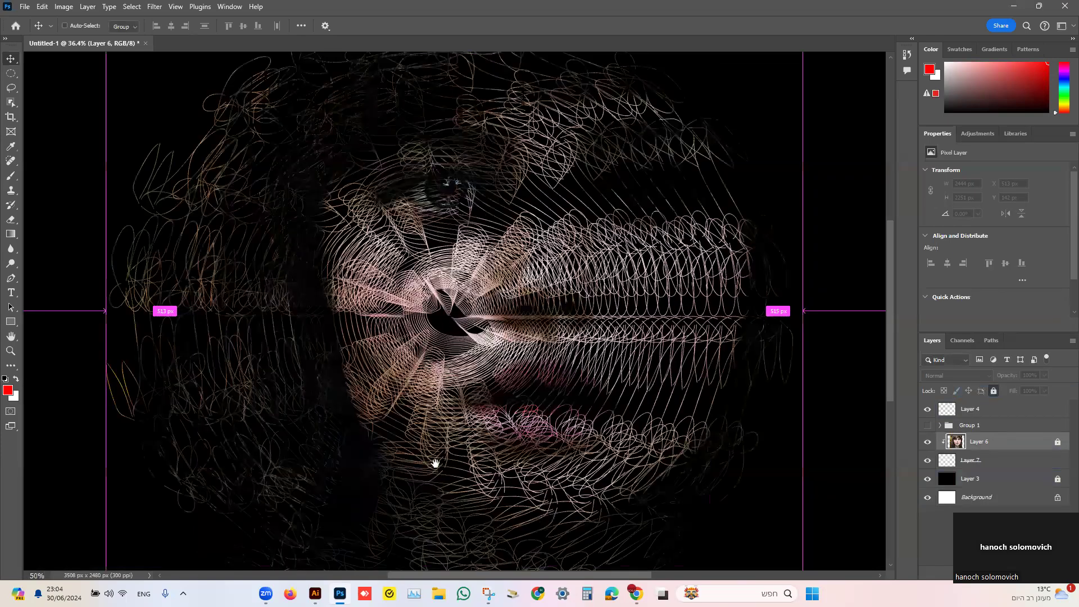
{"action": "key", "text": "ctrl+plus"}
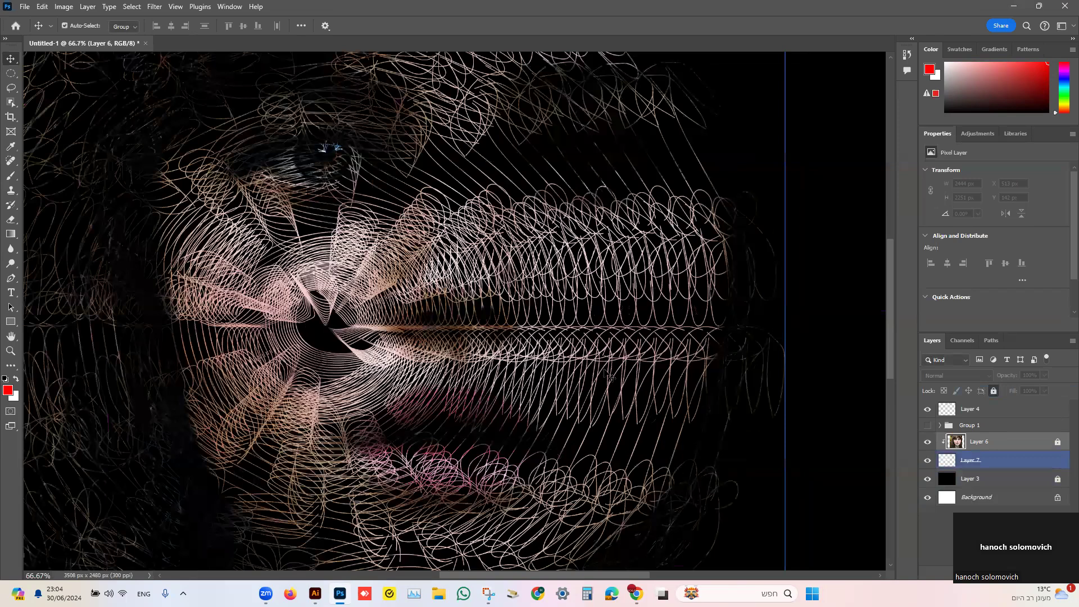
{"action": "scroll", "coordinate": [650, 51], "scroll_direction": "right", "scroll_amount": 2}
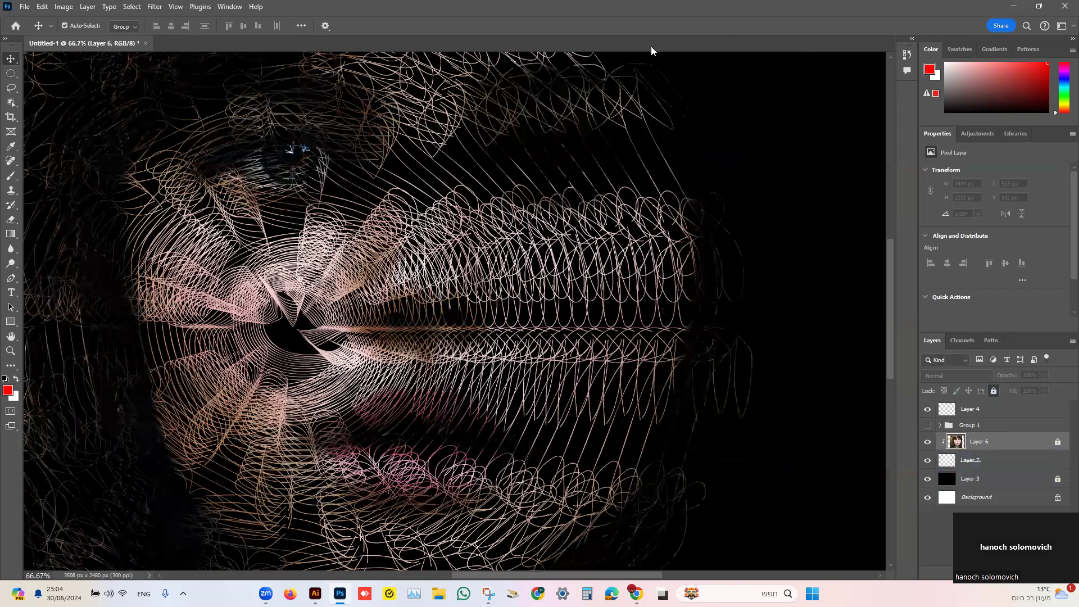